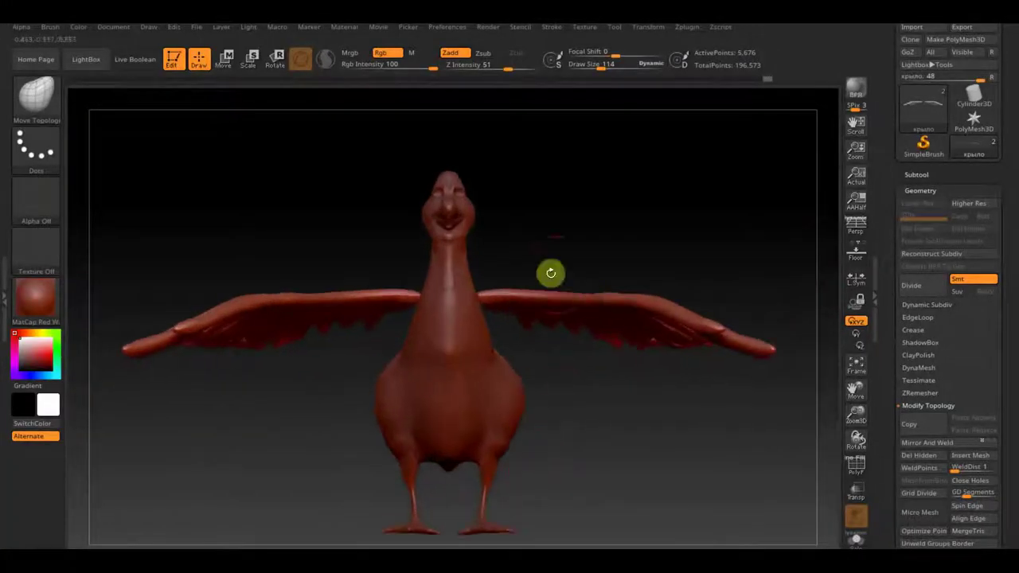
# Set Draw Size to 208 and make the Wilbur 2 body the active subtool
pyautogui.moveTo(599, 67); pyautogui.dragTo(609, 67)
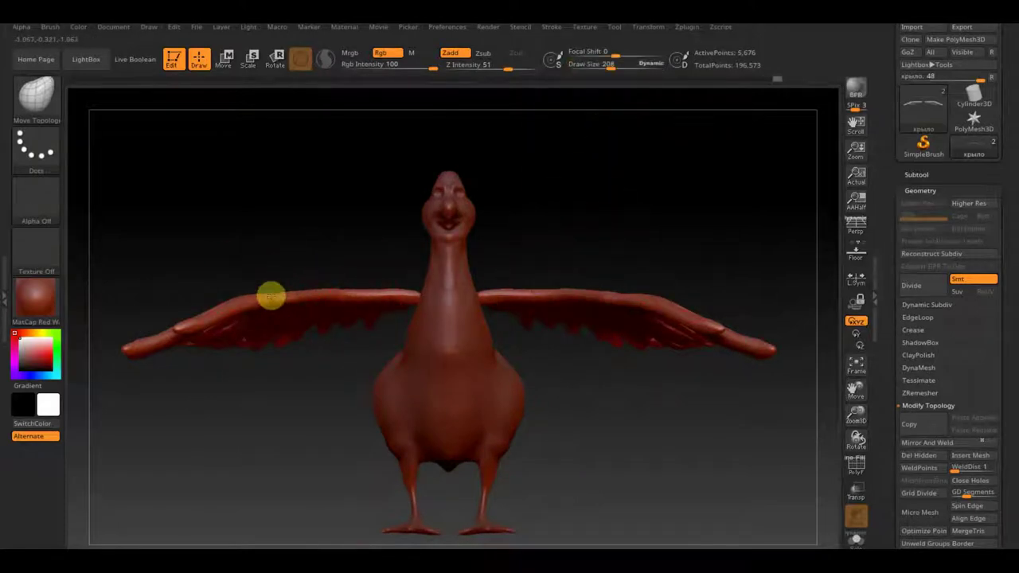
pyautogui.moveTo(650, 218)
pyautogui.mouseDown()
pyautogui.moveTo(621, 323)
pyautogui.moveTo(630, 409)
pyautogui.moveTo(538, 417)
pyautogui.moveTo(425, 293)
pyautogui.mouseUp()
pyautogui.moveTo(597, 308)
pyautogui.mouseDown()
pyautogui.moveTo(517, 331)
pyautogui.moveTo(507, 265)
pyautogui.moveTo(584, 204)
pyautogui.moveTo(625, 210)
pyautogui.mouseUp()
pyautogui.scroll(2, 626, 210)
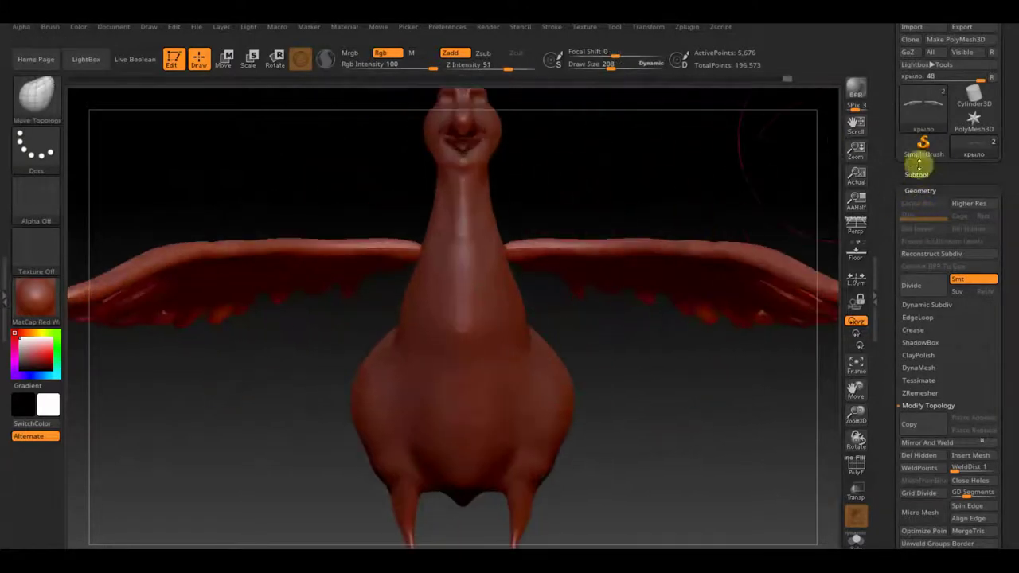
pyautogui.click(918, 168)
pyautogui.keyDown('alt'); pyautogui.click(536, 355); pyautogui.keyUp('alt')
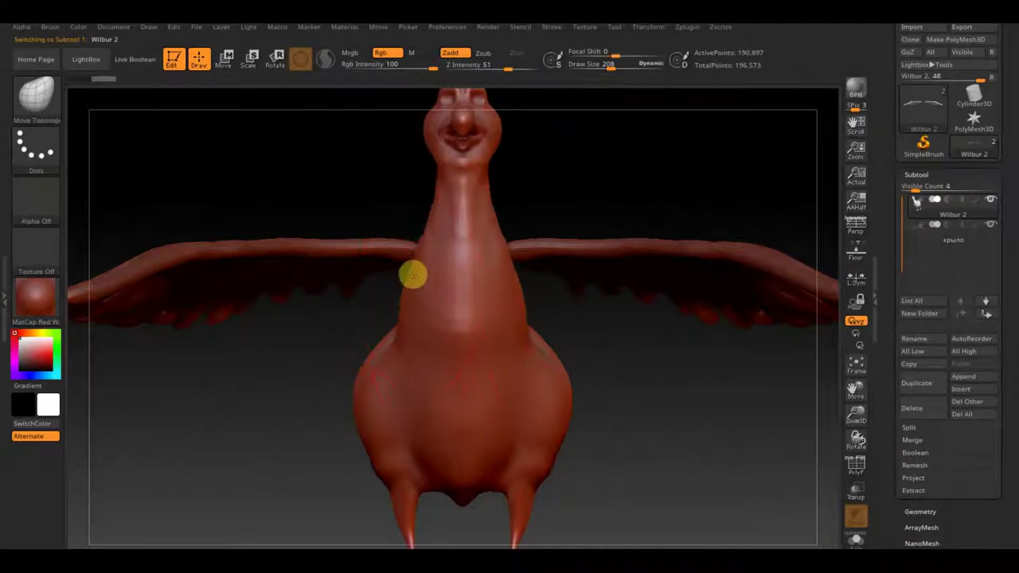
# Pull the duck's rear upward with the Move brush into a short pointed tail
pyautogui.moveTo(438, 191)
pyautogui.mouseDown(button='right')
pyautogui.moveTo(621, 237)
pyautogui.moveTo(650, 396)
pyautogui.moveTo(486, 360)
pyautogui.mouseUp(button='right')
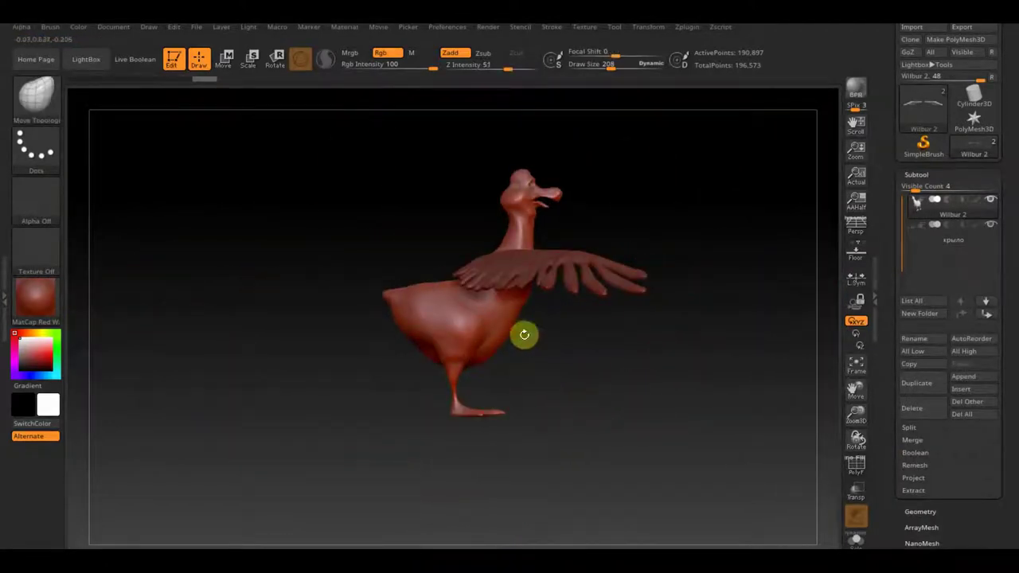
pyautogui.moveTo(518, 323)
pyautogui.mouseDown(button='right')
pyautogui.moveTo(550, 423)
pyautogui.moveTo(494, 348)
pyautogui.mouseUp(button='right')
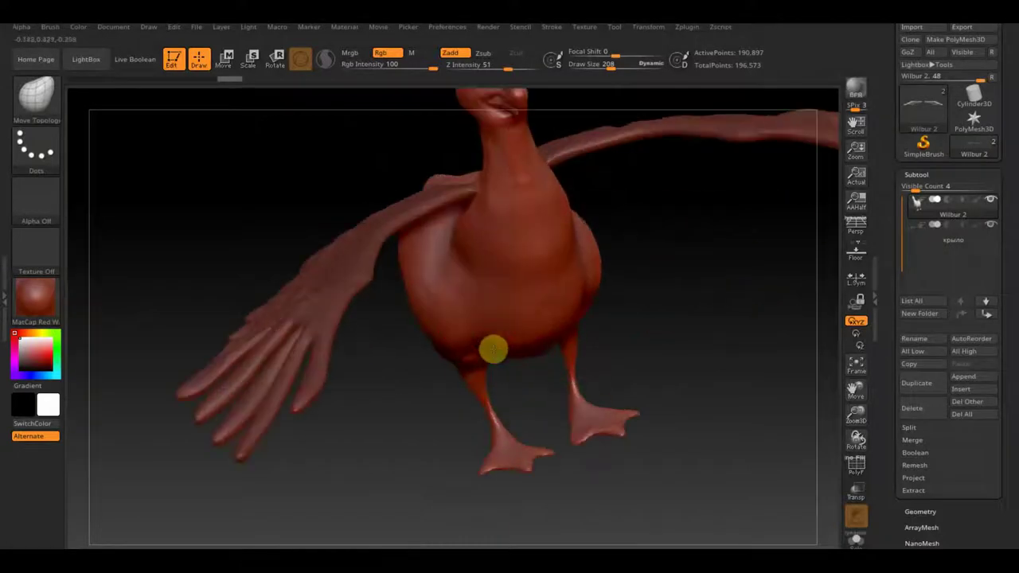
pyautogui.moveTo(724, 342)
pyautogui.mouseDown(button='right')
pyautogui.moveTo(621, 310)
pyautogui.moveTo(743, 521)
pyautogui.moveTo(662, 432)
pyautogui.mouseUp(button='right')
pyautogui.moveTo(289, 275); pyautogui.dragTo(243, 232)
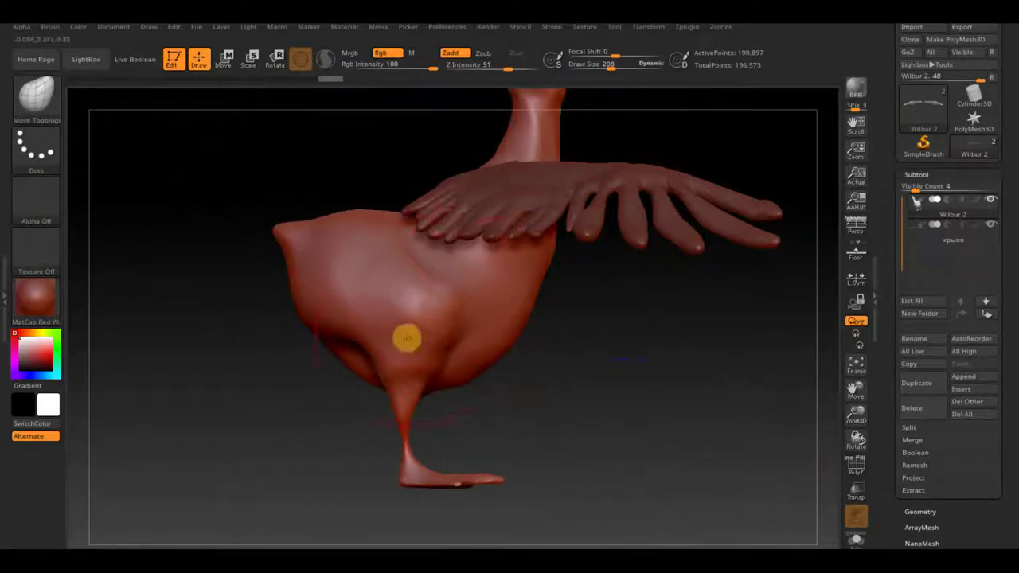
pyautogui.moveTo(406, 338)
pyautogui.mouseDown(button='right')
pyautogui.moveTo(655, 339)
pyautogui.moveTo(573, 372)
pyautogui.mouseUp(button='right')
# Append a Cube3D part and scale it with Transpose into a thin flat strip
pyautogui.click(973, 374)
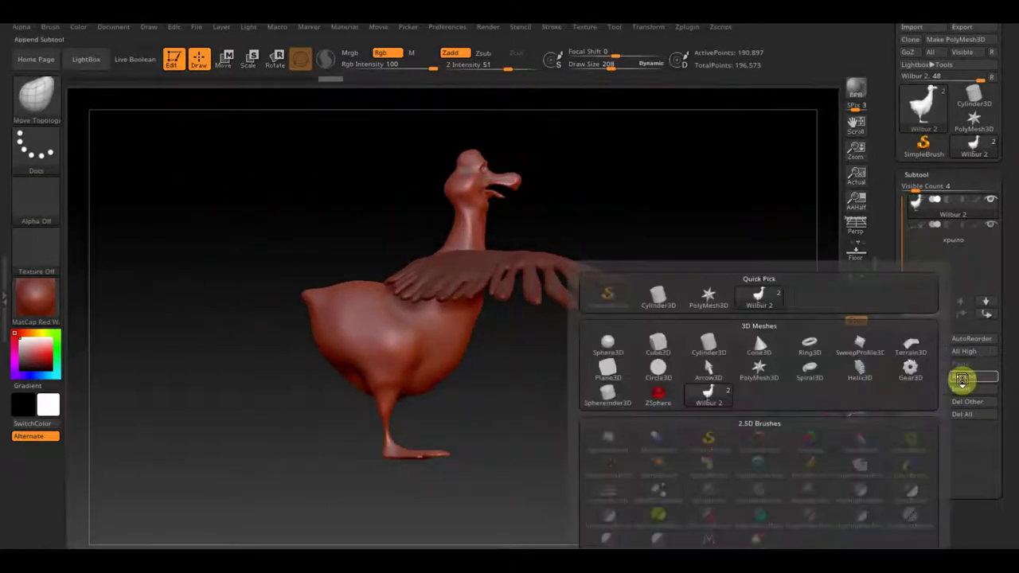
pyautogui.click(662, 350)
pyautogui.click(917, 267)
pyautogui.press('w')
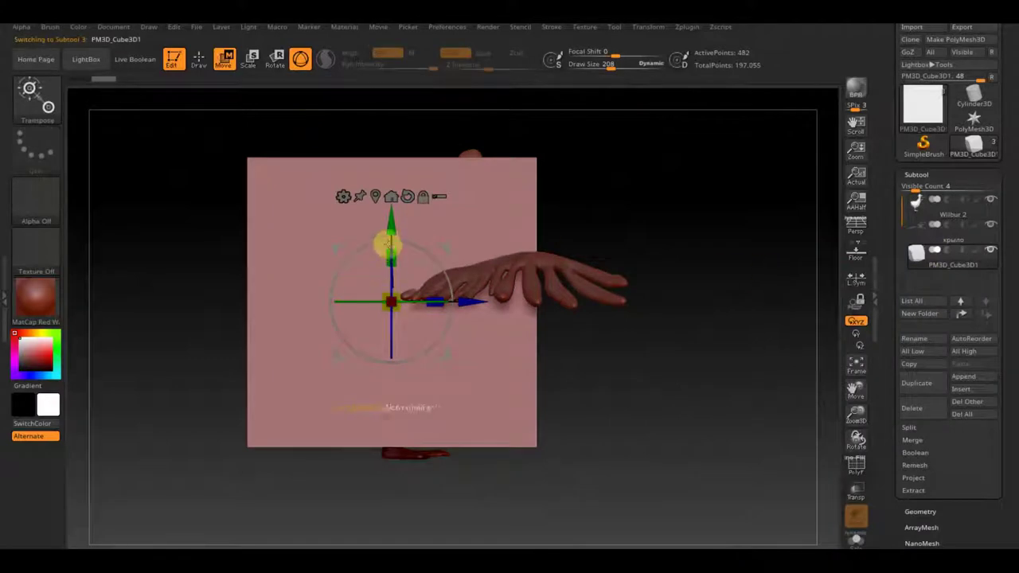
pyautogui.moveTo(387, 238); pyautogui.dragTo(438, 342)
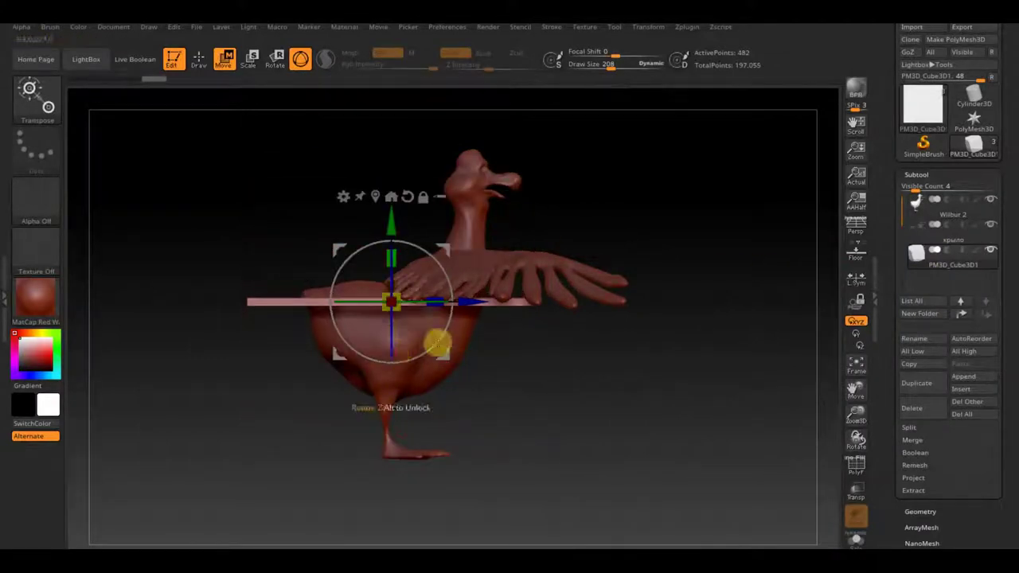
pyautogui.moveTo(438, 341); pyautogui.dragTo(421, 334, button='right')
pyautogui.moveTo(392, 348); pyautogui.dragTo(390, 234)
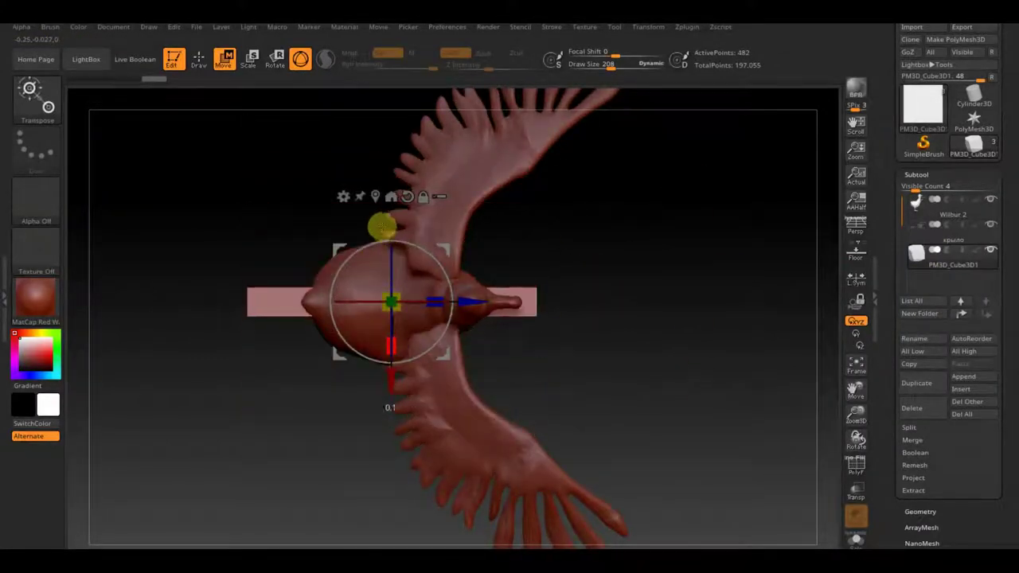
pyautogui.moveTo(438, 295); pyautogui.dragTo(465, 299)
# Tilt the strip about 9 degrees and position it behind the rear as tail planks
pyautogui.moveTo(465, 299)
pyautogui.mouseDown(button='right')
pyautogui.moveTo(605, 241)
pyautogui.moveTo(318, 262)
pyautogui.mouseUp(button='right')
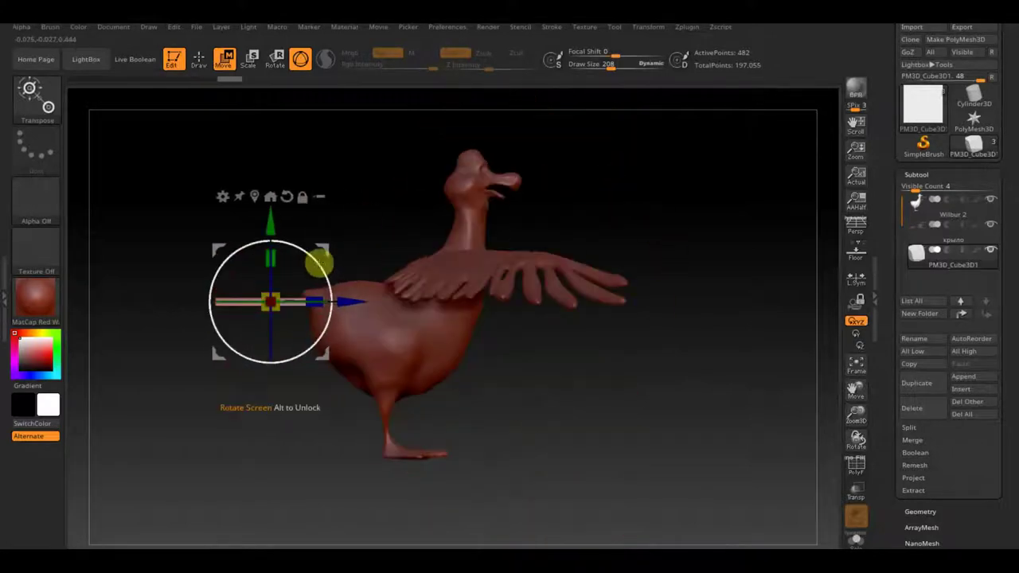
pyautogui.moveTo(318, 261); pyautogui.dragTo(334, 243)
pyautogui.moveTo(334, 244)
pyautogui.mouseDown(button='right')
pyautogui.moveTo(559, 274)
pyautogui.moveTo(342, 250)
pyautogui.mouseUp(button='right')
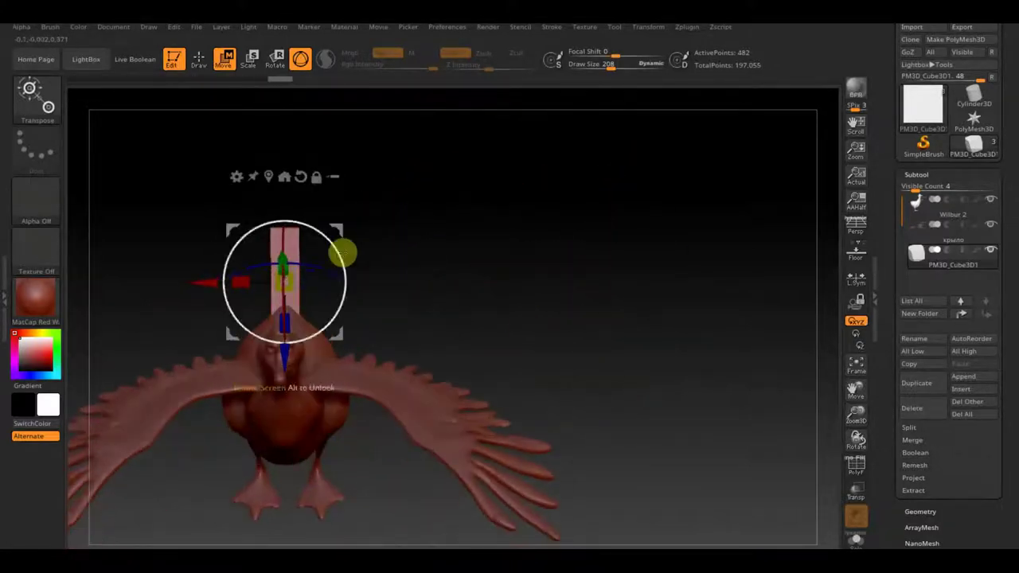
pyautogui.moveTo(250, 282); pyautogui.dragTo(480, 279, button='right')
pyautogui.moveTo(373, 276); pyautogui.dragTo(255, 268, button='right')
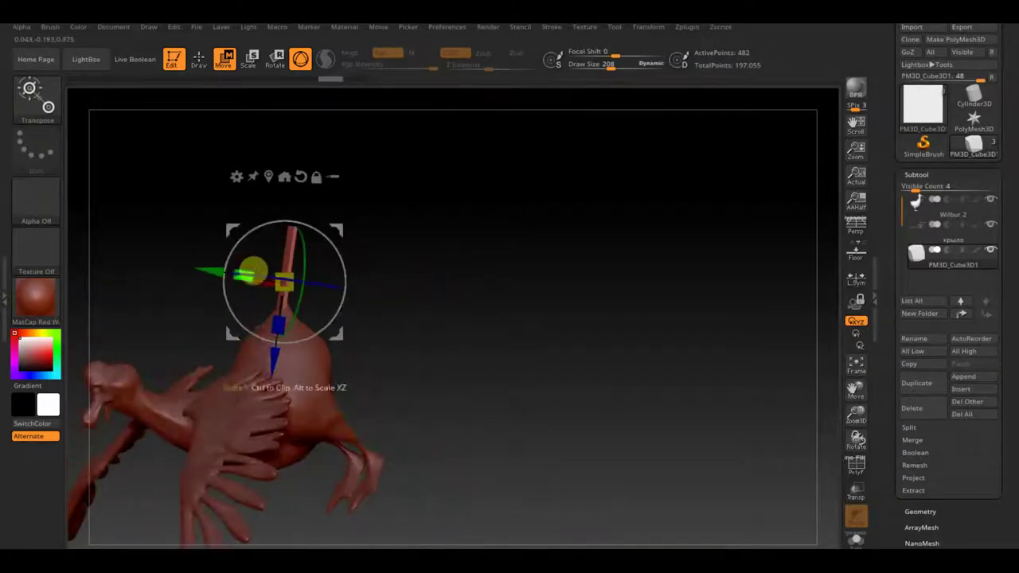
pyautogui.moveTo(224, 223)
pyautogui.mouseDown(button='right')
pyautogui.moveTo(466, 268)
pyautogui.moveTo(238, 260)
pyautogui.mouseUp(button='right')
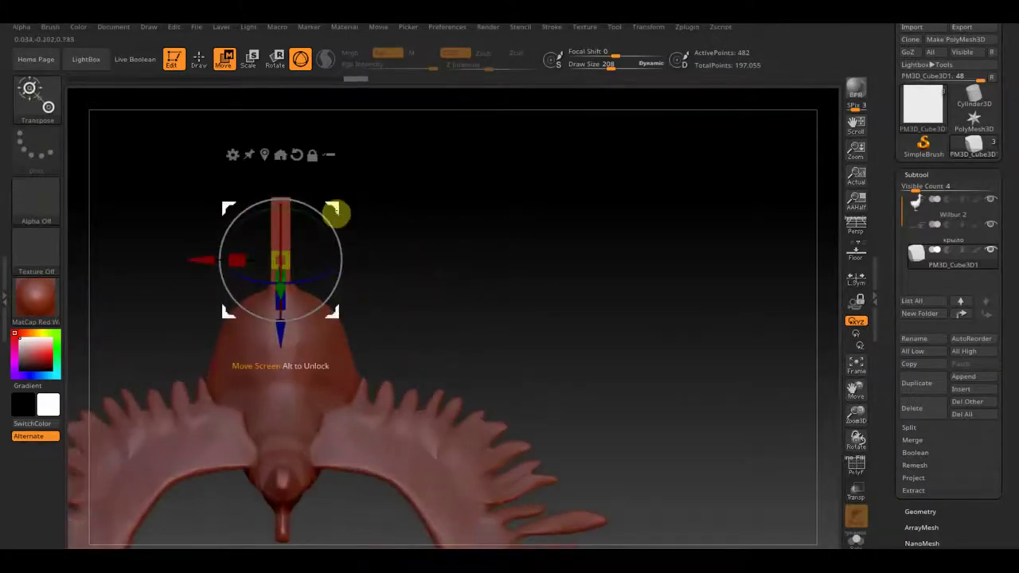
pyautogui.moveTo(332, 208); pyautogui.dragTo(202, 207)
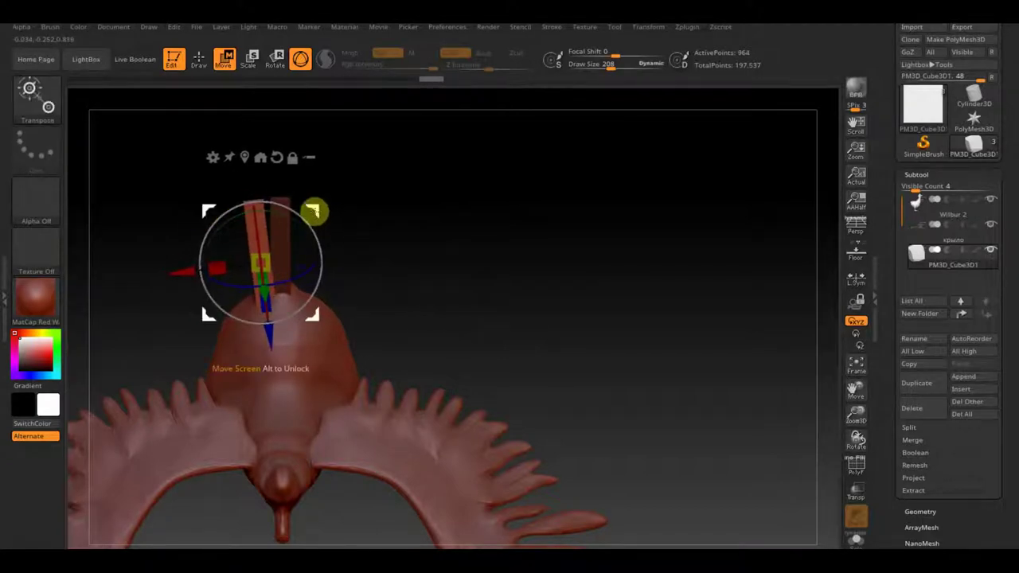
pyautogui.moveTo(313, 210); pyautogui.dragTo(289, 214)
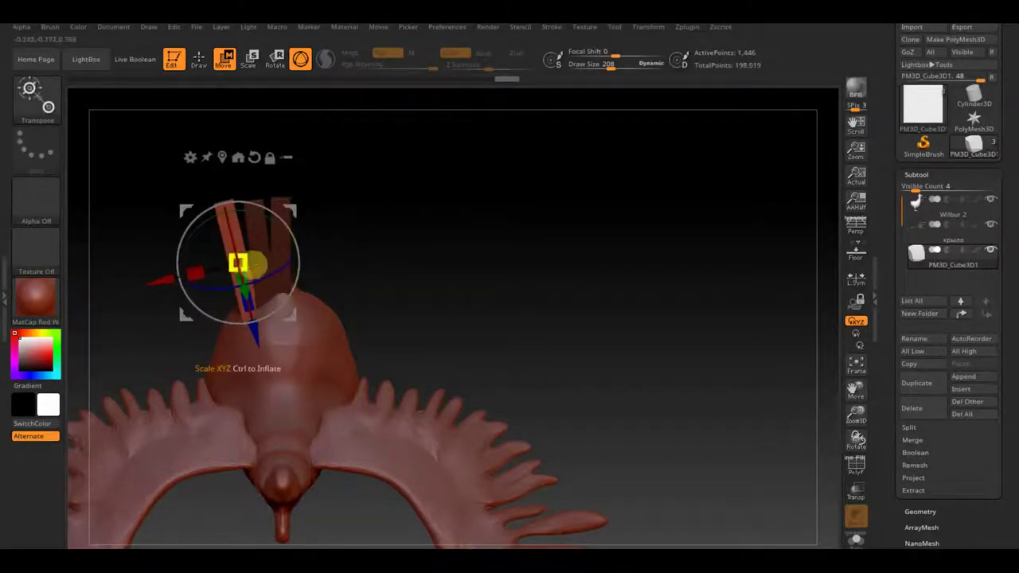
pyautogui.moveTo(382, 223)
pyautogui.mouseDown()
pyautogui.moveTo(471, 239)
pyautogui.moveTo(565, 421)
pyautogui.moveTo(637, 382)
pyautogui.moveTo(617, 371)
pyautogui.moveTo(623, 288)
pyautogui.moveTo(648, 318)
pyautogui.moveTo(616, 318)
pyautogui.mouseUp()
pyautogui.moveTo(297, 212); pyautogui.dragTo(310, 217)
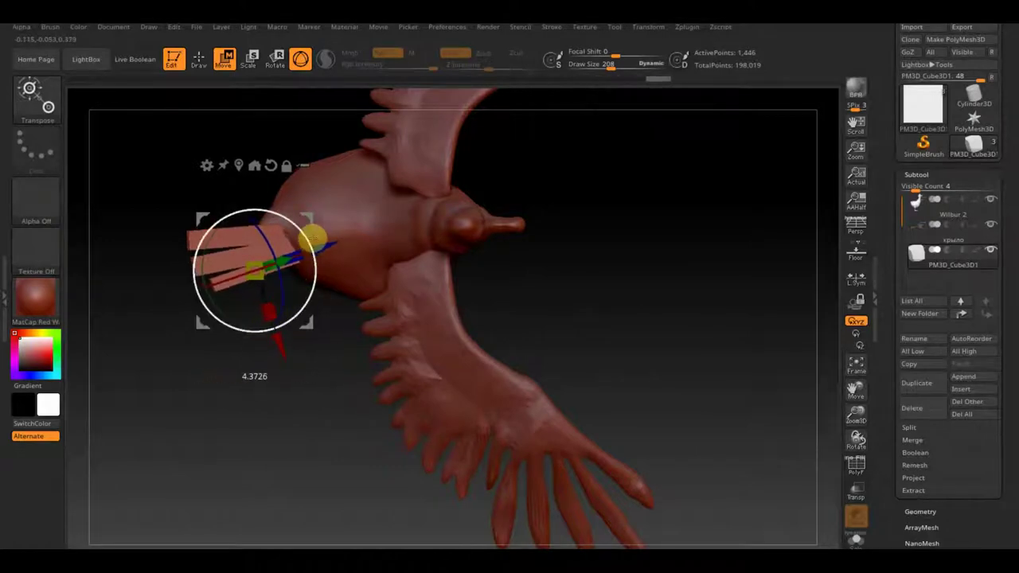
# Mirror And Weld the planks to double the tail fan, then stretch it lengthwise
pyautogui.click(923, 509)
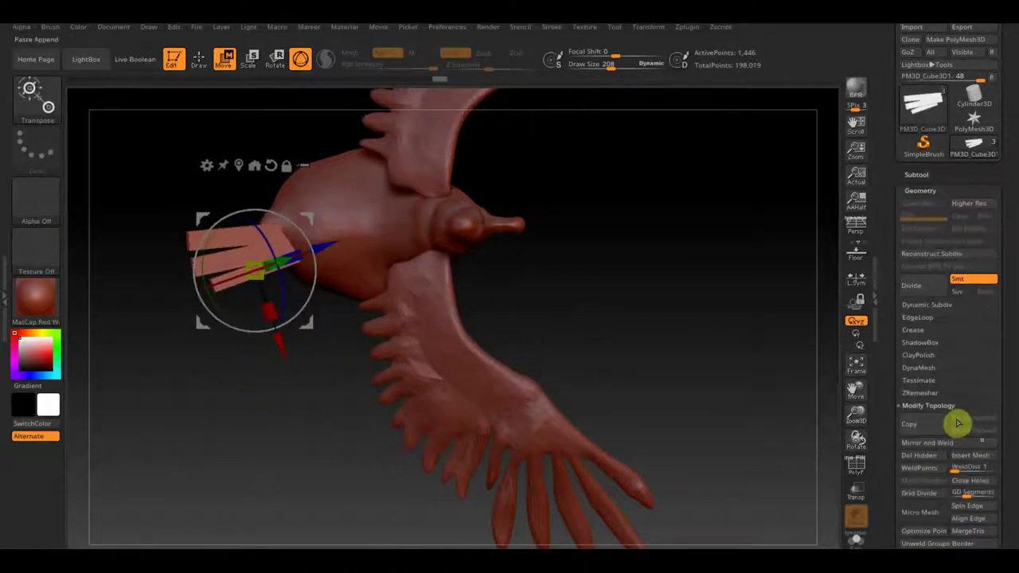
pyautogui.click(947, 442)
pyautogui.moveTo(661, 382)
pyautogui.mouseDown()
pyautogui.moveTo(683, 298)
pyautogui.moveTo(375, 264)
pyautogui.mouseUp()
pyautogui.moveTo(262, 307); pyautogui.dragTo(259, 298)
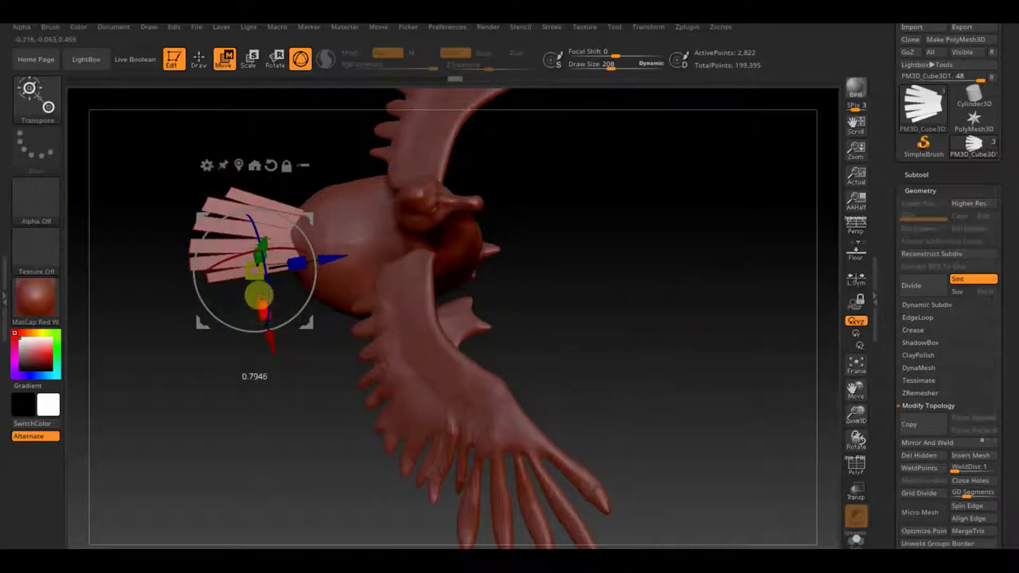
pyautogui.moveTo(579, 296)
pyautogui.mouseDown()
pyautogui.moveTo(621, 294)
pyautogui.moveTo(549, 315)
pyautogui.mouseUp()
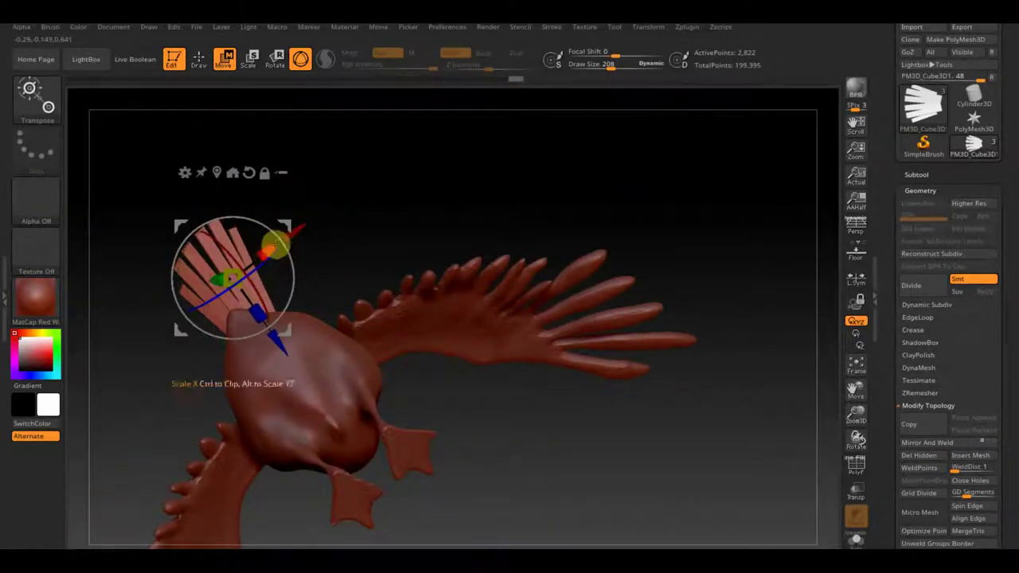
pyautogui.moveTo(274, 246); pyautogui.dragTo(285, 240)
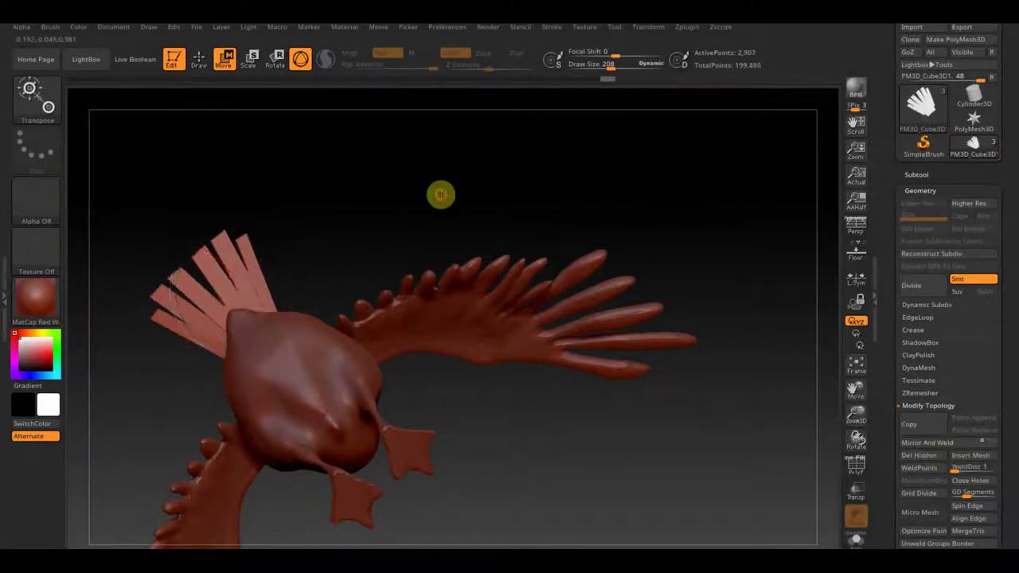
# Rotate the tail fan upward with the Transpose gizmo and return to sculpting
pyautogui.moveTo(439, 193); pyautogui.dragTo(511, 388)
pyautogui.moveTo(460, 311); pyautogui.dragTo(568, 223)
pyautogui.moveTo(280, 244)
pyautogui.mouseDown()
pyautogui.moveTo(519, 368)
pyautogui.moveTo(191, 318)
pyautogui.mouseUp()
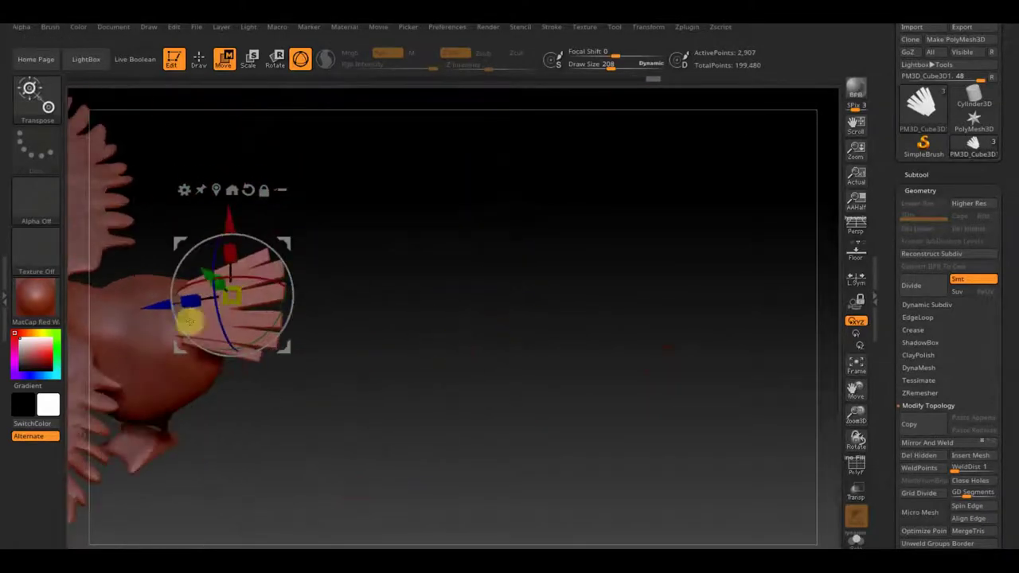
pyautogui.moveTo(457, 257); pyautogui.dragTo(414, 262)
pyautogui.click(199, 58)
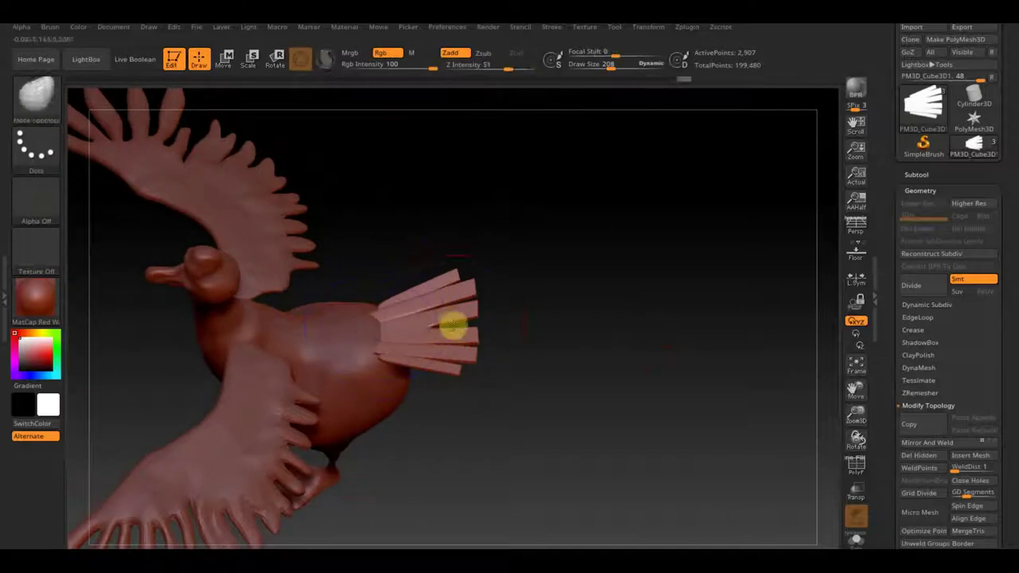
pyautogui.moveTo(485, 335)
pyautogui.mouseDown()
pyautogui.moveTo(546, 345)
pyautogui.moveTo(573, 279)
pyautogui.moveTo(466, 302)
pyautogui.moveTo(582, 215)
pyautogui.moveTo(372, 340)
pyautogui.moveTo(422, 402)
pyautogui.mouseUp()
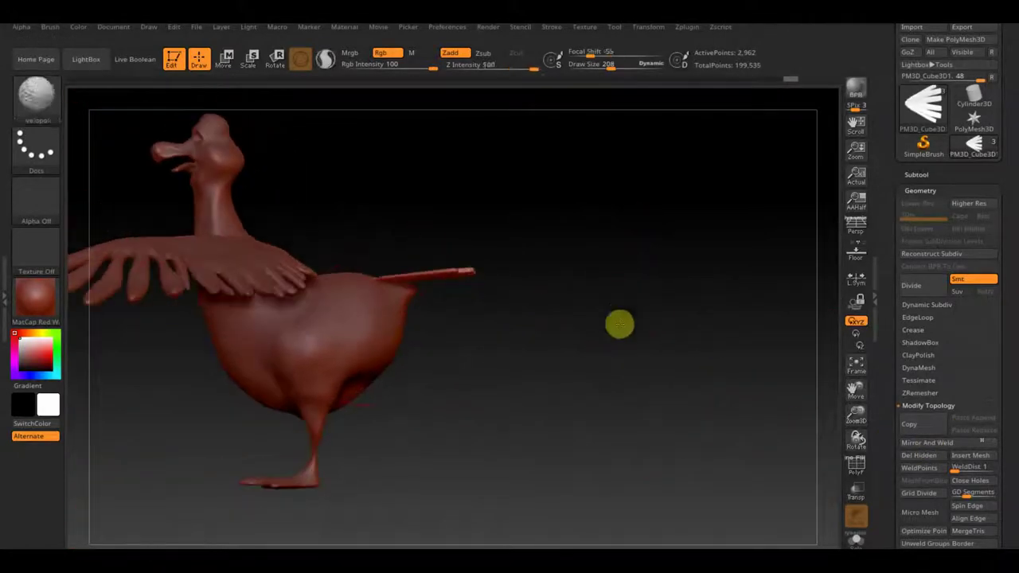
# Give the tail fan a slight extra rotation and leave Transpose mode
pyautogui.press('w')
pyautogui.moveTo(466, 218); pyautogui.dragTo(392, 193)
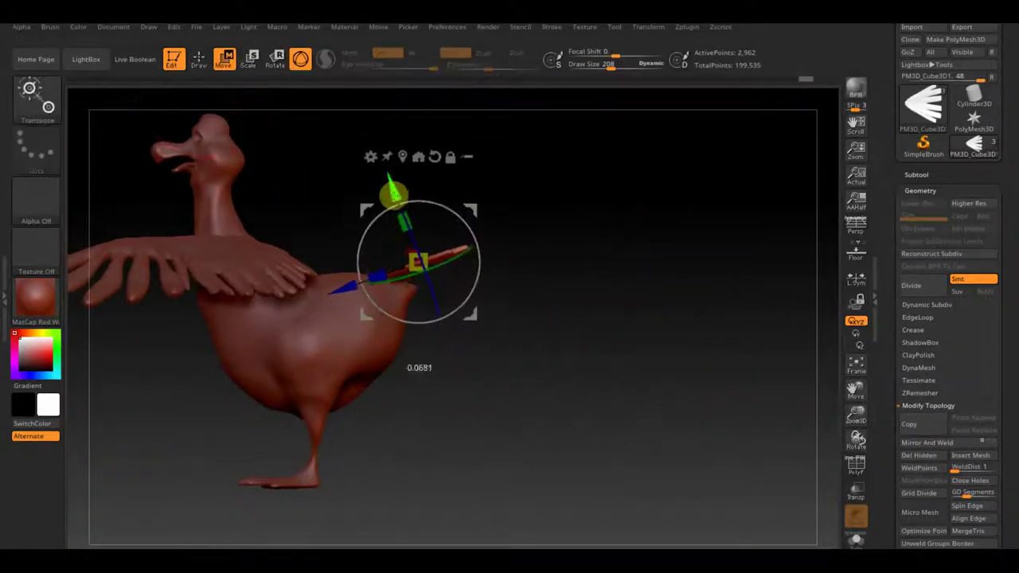
pyautogui.click(199, 59)
# Make the Wilbur 2 body active and set Draw Size to 169 in front view
pyautogui.click(919, 174)
pyautogui.click(974, 221)
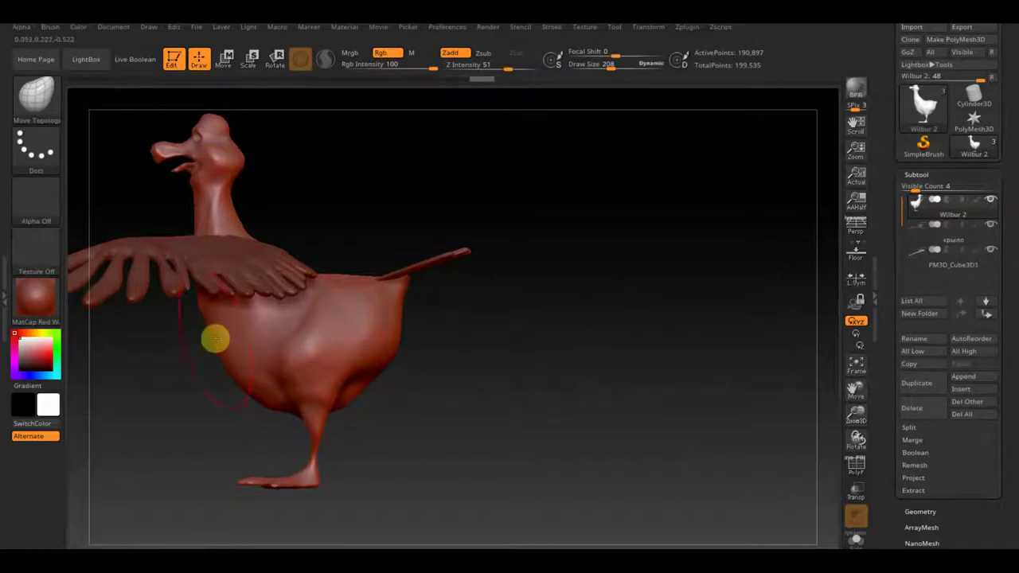
pyautogui.moveTo(494, 379); pyautogui.dragTo(358, 332)
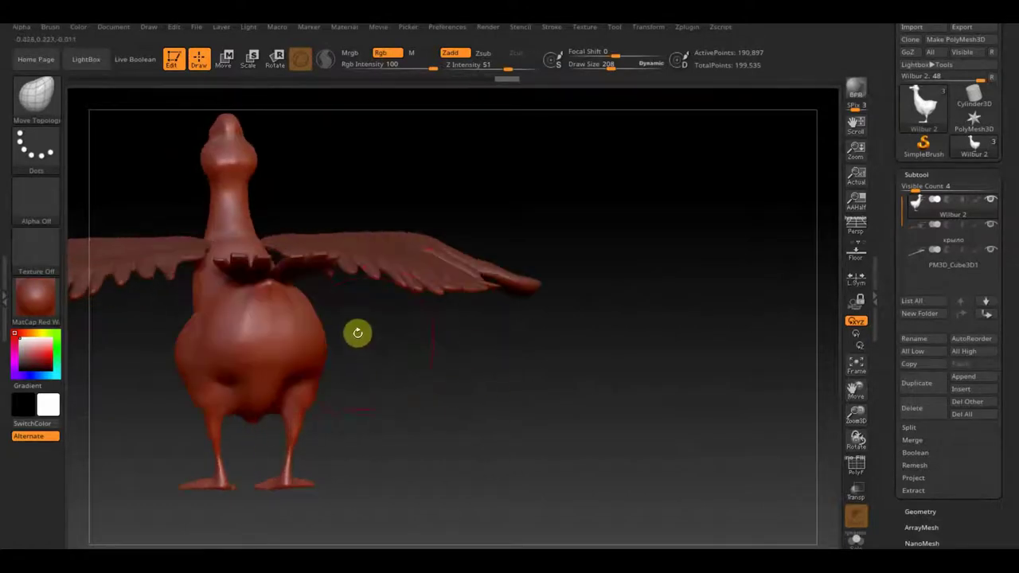
pyautogui.click(597, 64)
pyautogui.moveTo(439, 395); pyautogui.dragTo(240, 242)
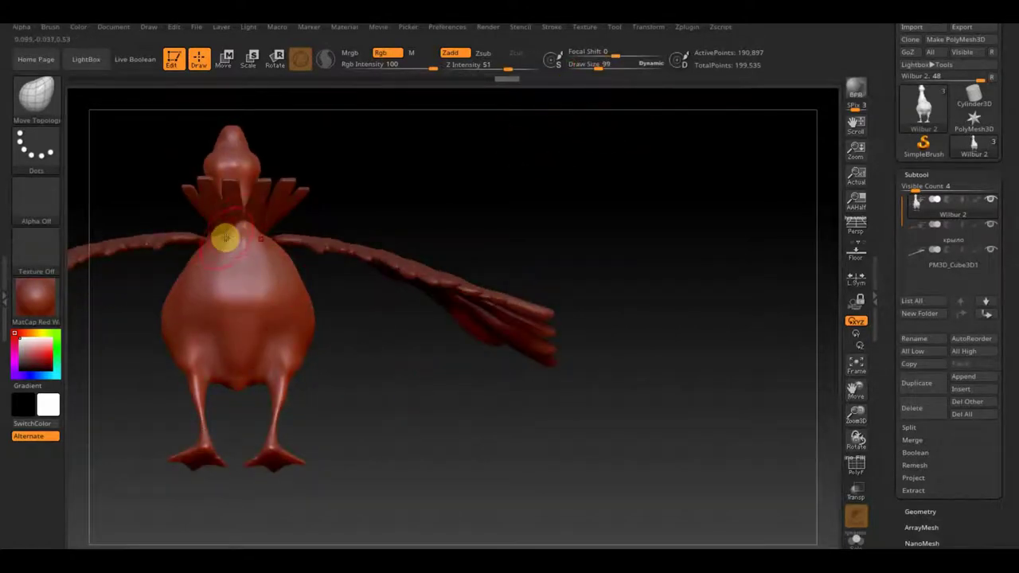
pyautogui.moveTo(352, 216); pyautogui.dragTo(437, 195)
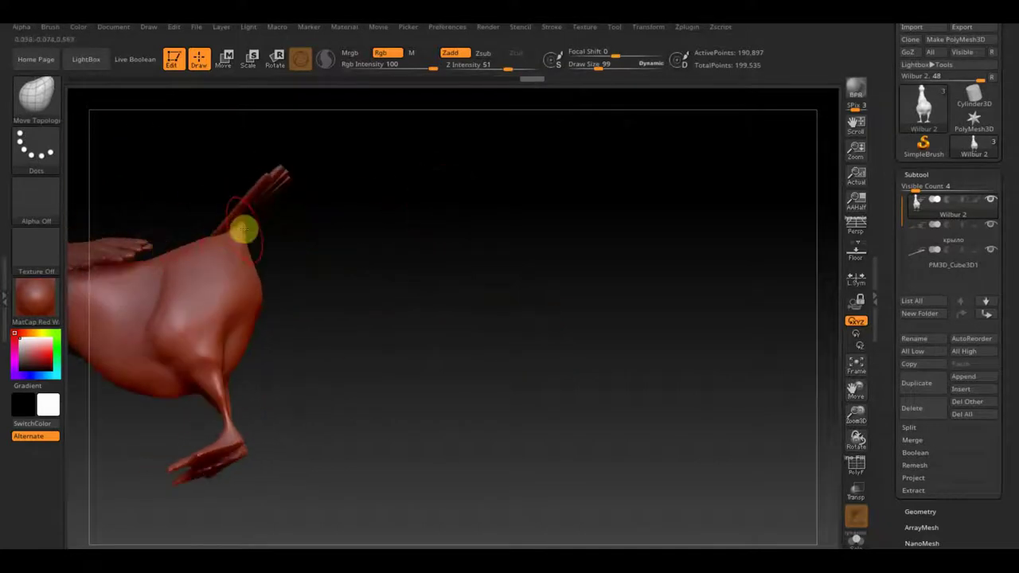
pyautogui.moveTo(271, 231)
pyautogui.mouseDown()
pyautogui.moveTo(339, 232)
pyautogui.moveTo(268, 230)
pyautogui.moveTo(238, 215)
pyautogui.mouseUp()
pyautogui.moveTo(507, 265)
pyautogui.mouseDown()
pyautogui.moveTo(459, 238)
pyautogui.moveTo(541, 352)
pyautogui.moveTo(361, 354)
pyautogui.mouseUp()
pyautogui.moveTo(593, 66); pyautogui.dragTo(610, 67)
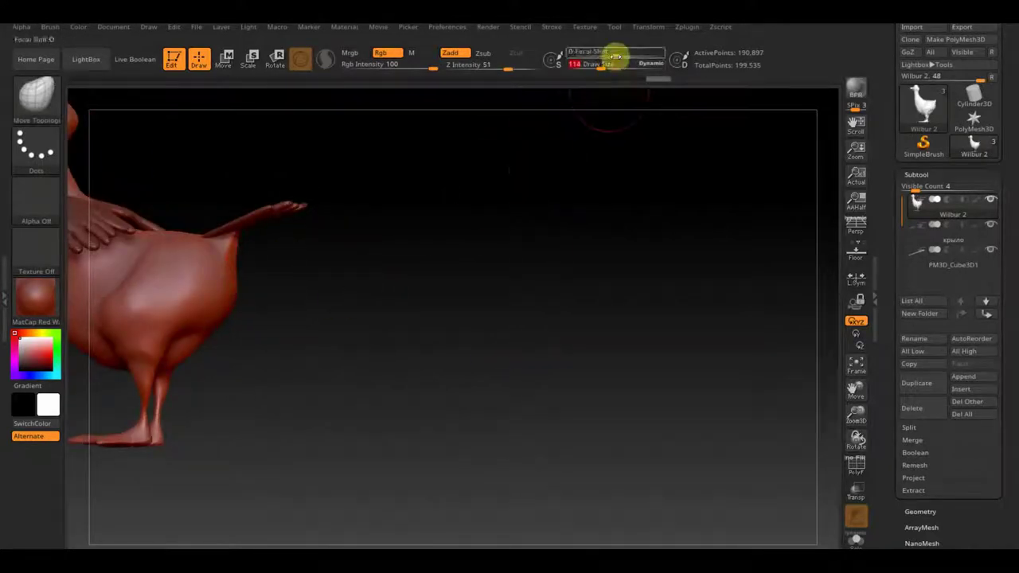
pyautogui.moveTo(238, 297)
pyautogui.mouseDown()
pyautogui.moveTo(246, 311)
pyautogui.moveTo(277, 288)
pyautogui.moveTo(457, 366)
pyautogui.moveTo(530, 364)
pyautogui.moveTo(539, 390)
pyautogui.moveTo(530, 450)
pyautogui.moveTo(543, 452)
pyautogui.moveTo(545, 352)
pyautogui.moveTo(570, 316)
pyautogui.moveTo(521, 421)
pyautogui.moveTo(559, 346)
pyautogui.moveTo(648, 318)
pyautogui.mouseUp()
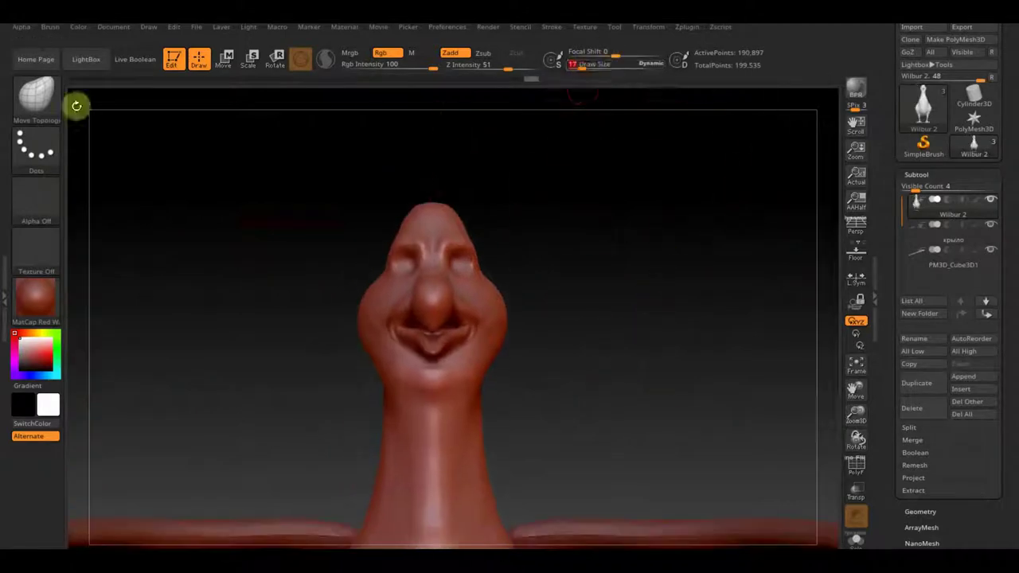
# Sculpt cheek creases with ClayBuildup at Z Intensity 2-4 and brush size 6, smoothing
pyautogui.press('b')
pyautogui.press('c')
pyautogui.press('b')
pyautogui.moveTo(588, 374)
pyautogui.mouseDown()
pyautogui.moveTo(591, 320)
pyautogui.moveTo(516, 150)
pyautogui.mouseUp()
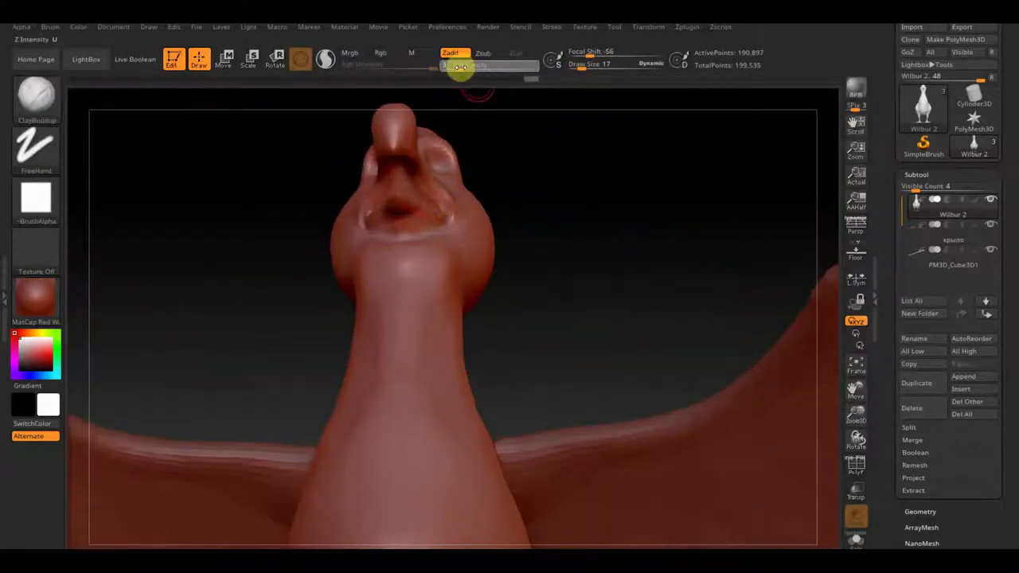
pyautogui.moveTo(460, 67); pyautogui.dragTo(419, 224)
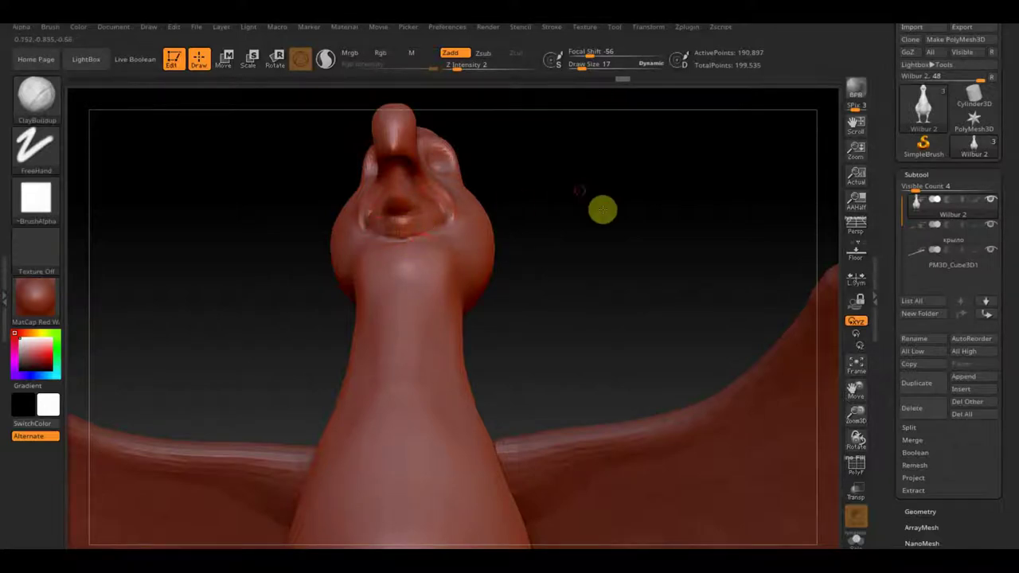
pyautogui.moveTo(603, 209); pyautogui.dragTo(436, 250)
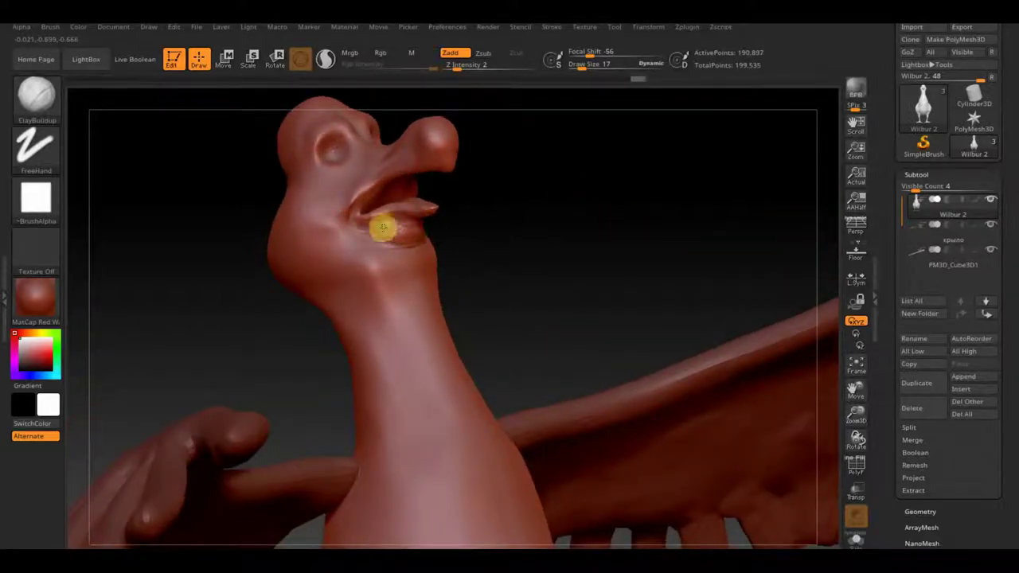
pyautogui.press('shift')
pyautogui.moveTo(341, 219)
pyautogui.mouseDown()
pyautogui.moveTo(557, 241)
pyautogui.moveTo(605, 264)
pyautogui.moveTo(677, 338)
pyautogui.moveTo(281, 236)
pyautogui.mouseUp()
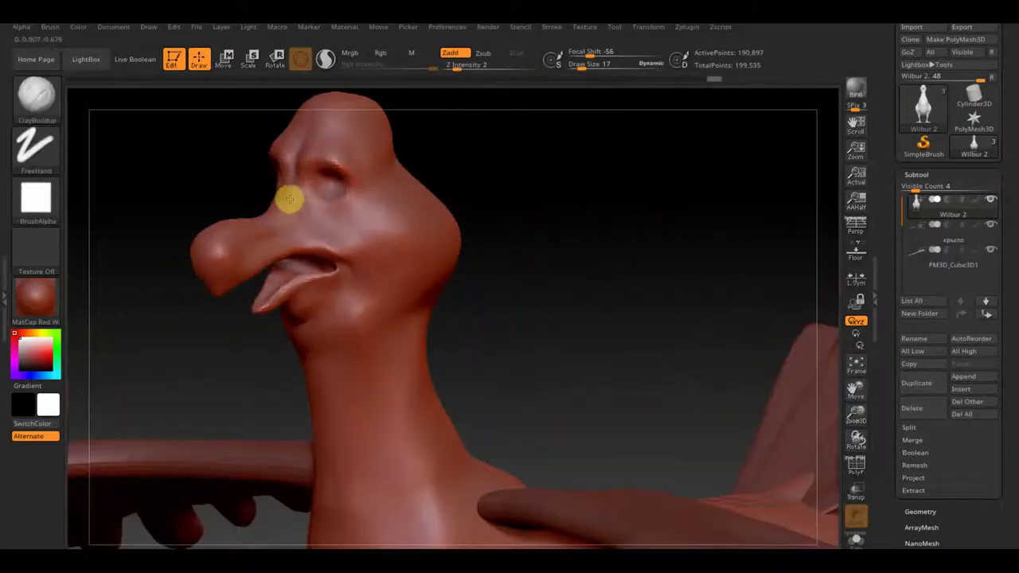
pyautogui.moveTo(583, 64); pyautogui.dragTo(575, 64)
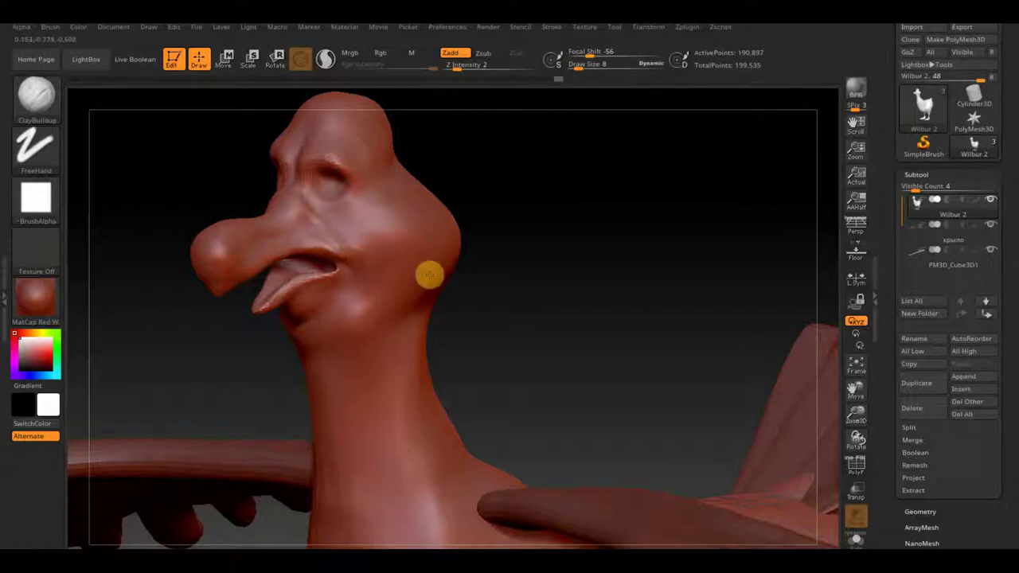
pyautogui.moveTo(579, 68); pyautogui.dragTo(580, 65)
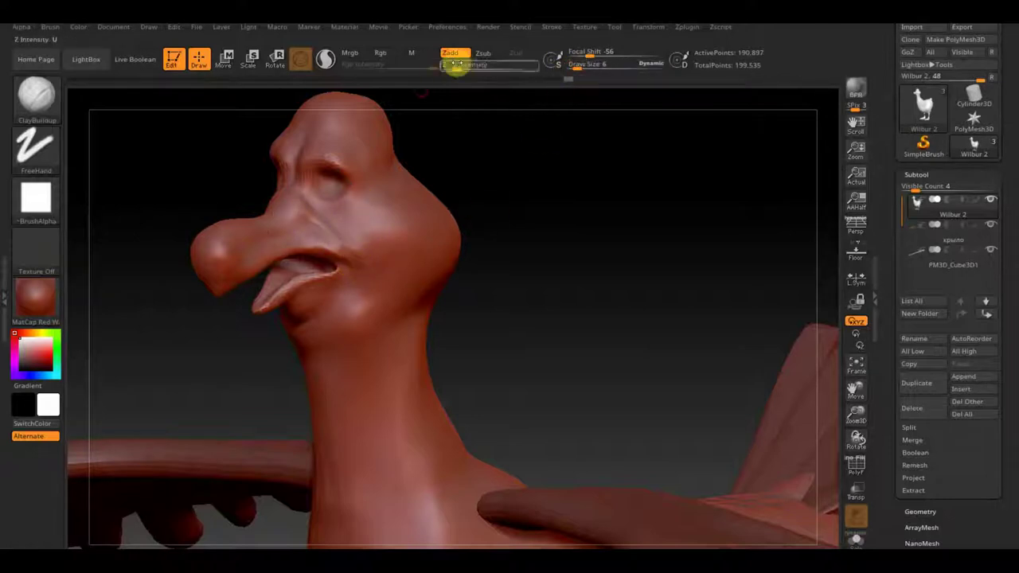
pyautogui.moveTo(455, 67); pyautogui.dragTo(444, 66)
# Carve a deeper cheek crease at brush size 26 and smooth the cheek and jaw wrinkles
pyautogui.press('shift')
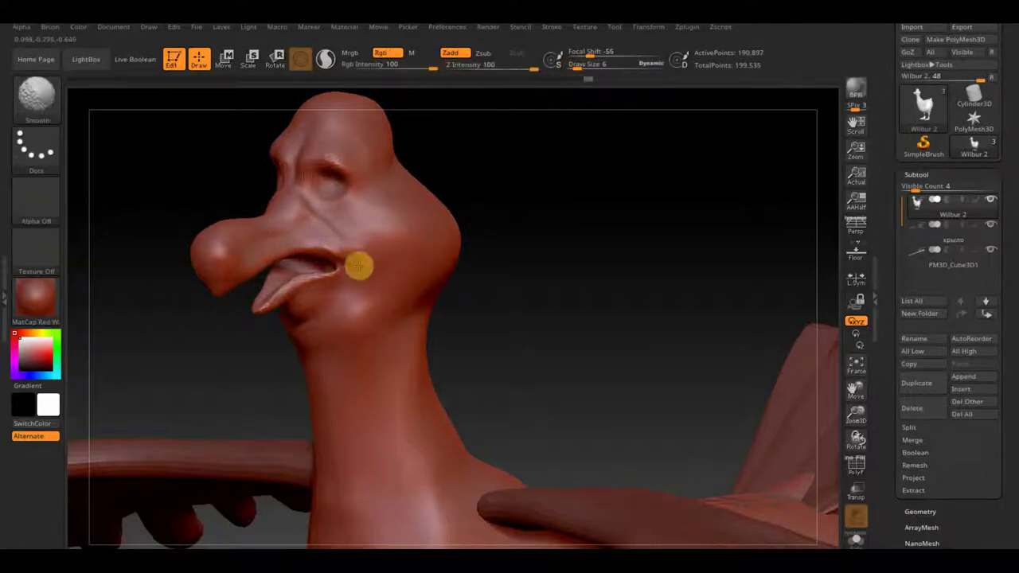
pyautogui.press('shift')
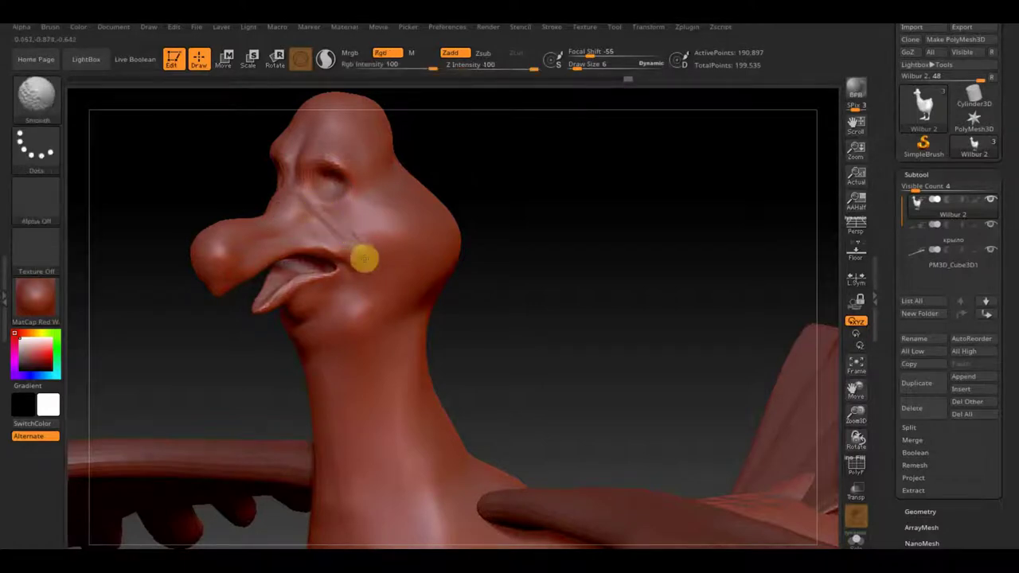
pyautogui.moveTo(588, 65); pyautogui.dragTo(584, 69)
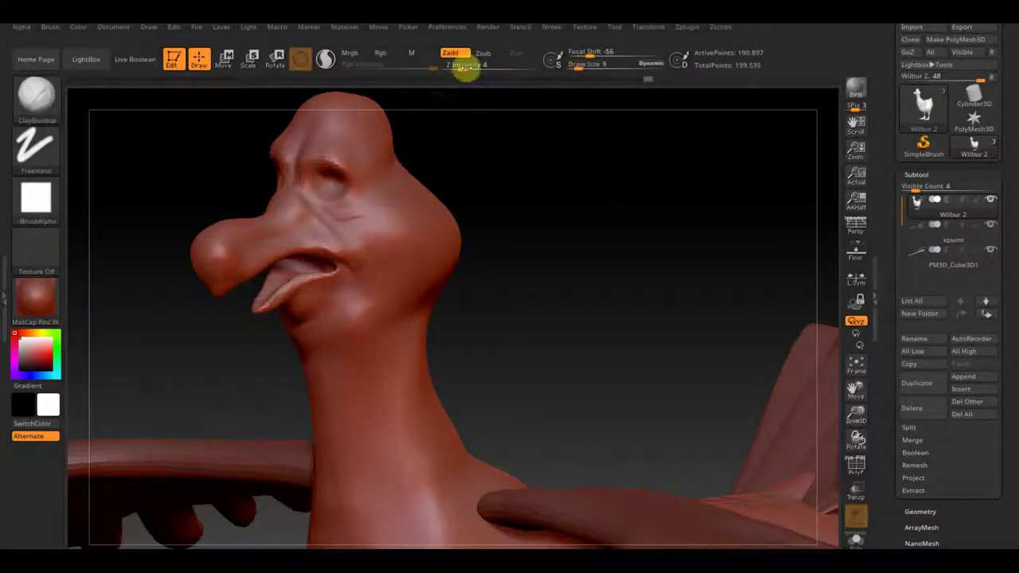
pyautogui.moveTo(459, 66); pyautogui.dragTo(456, 65)
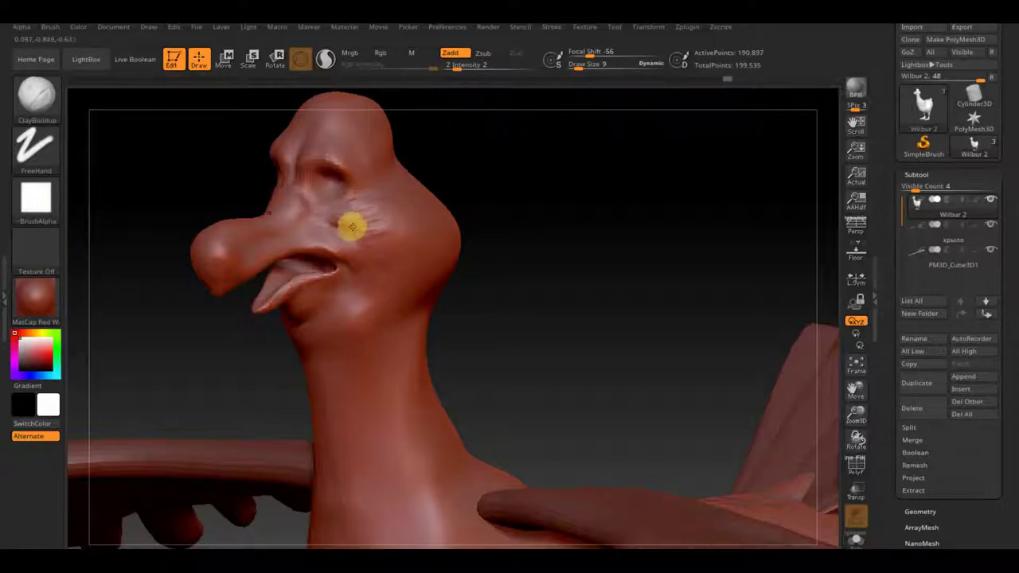
pyautogui.moveTo(581, 65); pyautogui.dragTo(587, 63)
pyautogui.press('shift')
pyautogui.moveTo(527, 244); pyautogui.dragTo(360, 175)
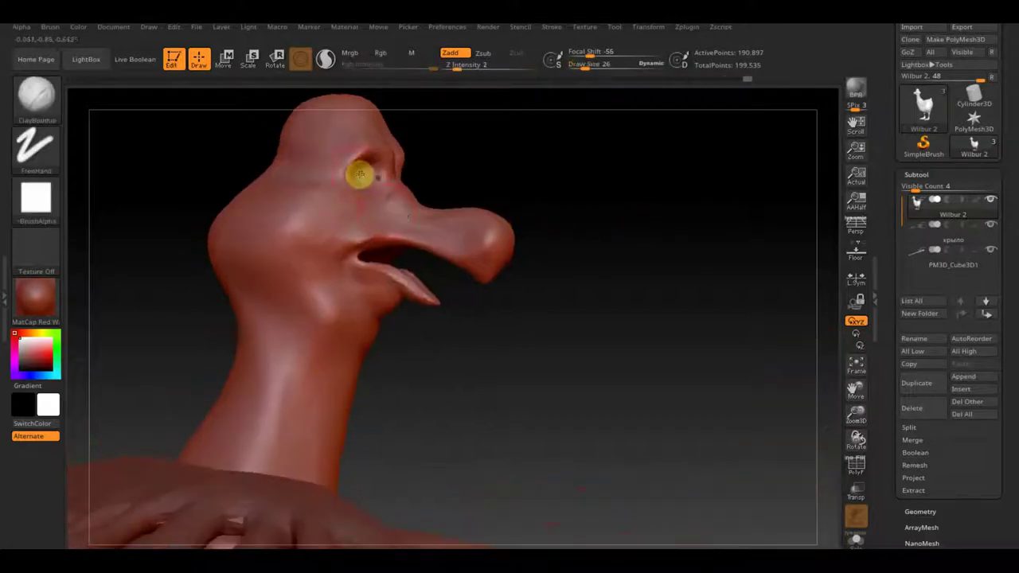
pyautogui.keyDown('ctrl'); pyautogui.moveTo(360, 176); pyautogui.dragTo(367, 215, button='right'); pyautogui.keyUp('ctrl')
pyautogui.moveTo(334, 227); pyautogui.dragTo(271, 238)
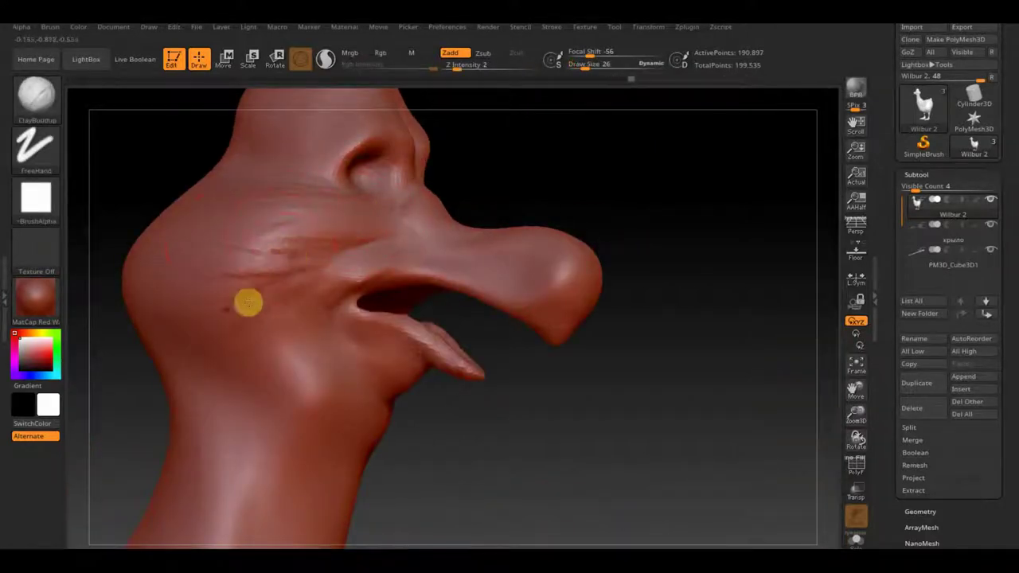
pyautogui.moveTo(262, 343)
pyautogui.keyDown('shift'); pyautogui.mouseDown()
pyautogui.moveTo(284, 416)
pyautogui.moveTo(311, 374)
pyautogui.moveTo(368, 434)
pyautogui.moveTo(338, 281)
pyautogui.mouseUp(); pyautogui.keyUp('shift')
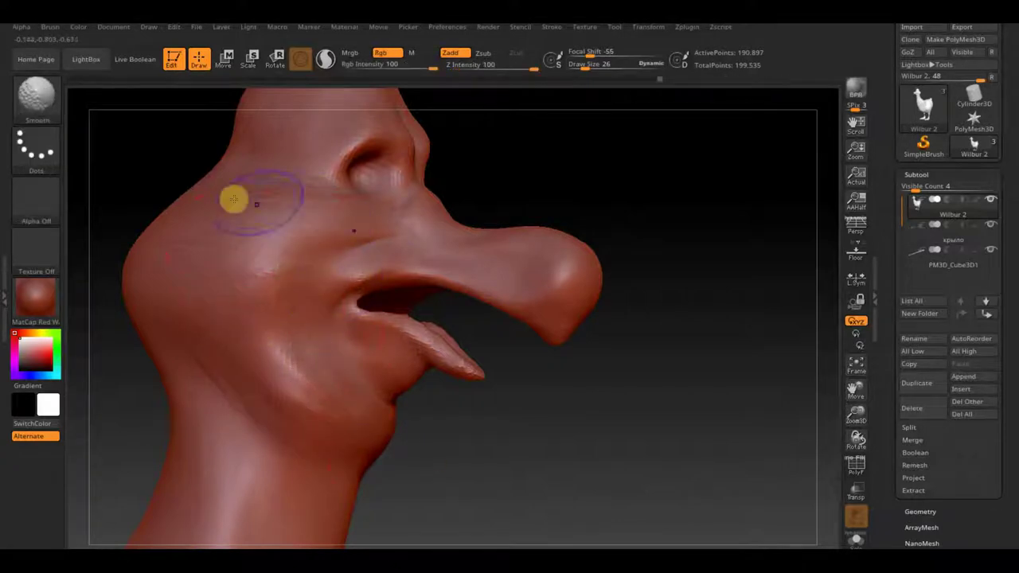
# Reshape the neck, upper head and left cheek with Move Topological at size 42
pyautogui.moveTo(266, 437)
pyautogui.mouseDown(button='right')
pyautogui.moveTo(587, 401)
pyautogui.moveTo(440, 327)
pyautogui.mouseUp(button='right')
pyautogui.press('b')
pyautogui.click(349, 116)
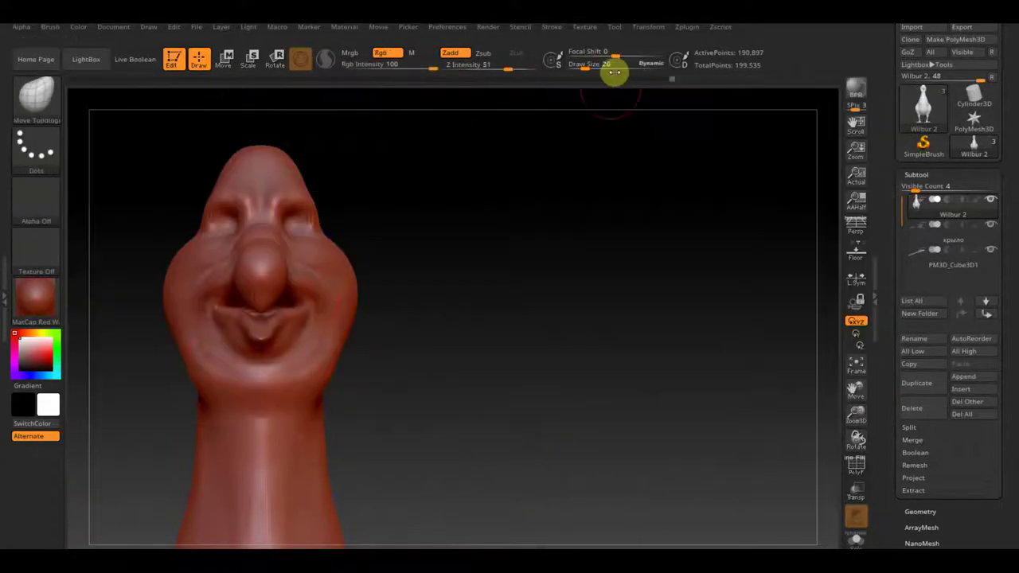
pyautogui.moveTo(228, 374); pyautogui.dragTo(233, 425)
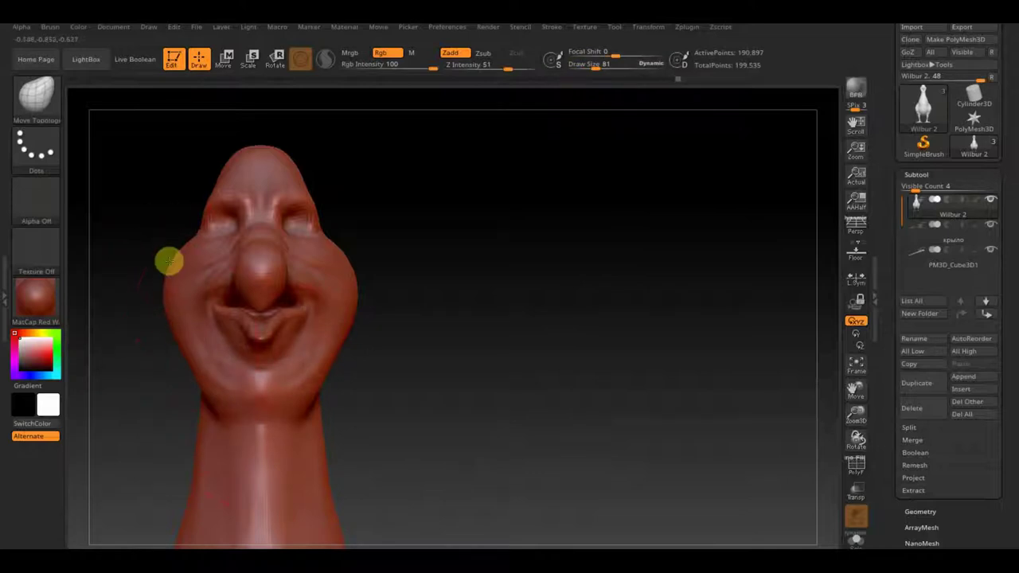
pyautogui.moveTo(170, 261)
pyautogui.mouseDown()
pyautogui.moveTo(230, 177)
pyautogui.moveTo(236, 305)
pyautogui.mouseUp()
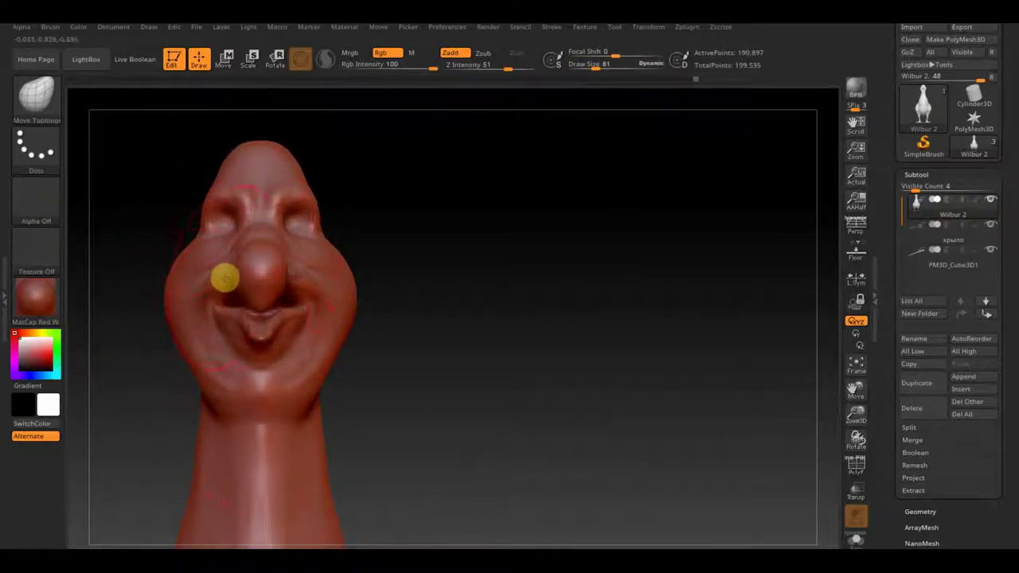
pyautogui.moveTo(198, 278)
pyautogui.mouseDown(button='right')
pyautogui.moveTo(537, 278)
pyautogui.moveTo(581, 70)
pyautogui.mouseUp(button='right')
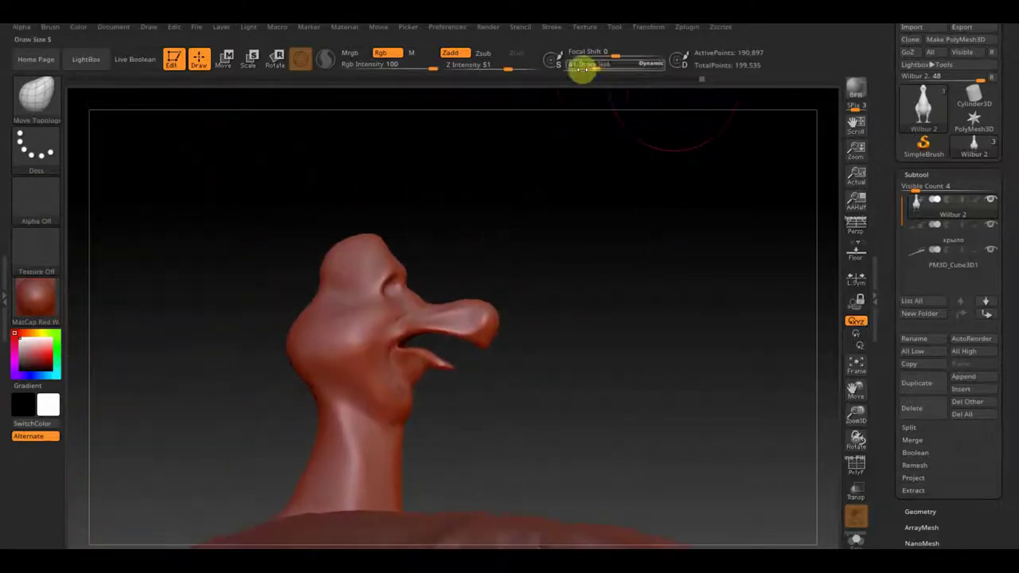
pyautogui.moveTo(582, 70); pyautogui.dragTo(579, 84)
pyautogui.moveTo(393, 255)
pyautogui.mouseDown(button='right')
pyautogui.moveTo(491, 199)
pyautogui.moveTo(612, 369)
pyautogui.moveTo(546, 419)
pyautogui.moveTo(442, 292)
pyautogui.mouseUp(button='right')
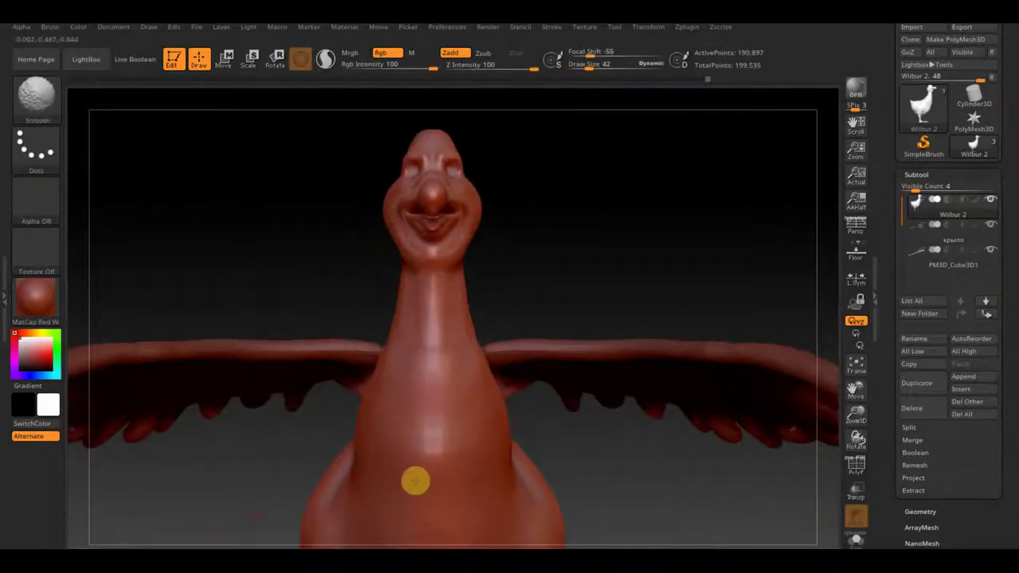
# Append a Sphere3D and shrink it to eyeball size in the eye socket
pyautogui.click(963, 376)
pyautogui.click(609, 341)
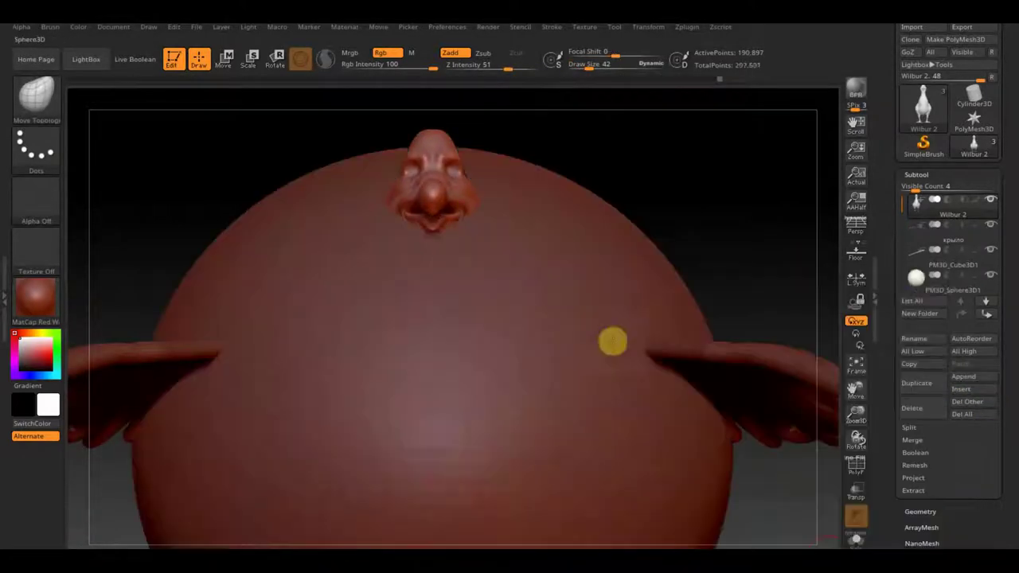
pyautogui.keyDown('alt'); pyautogui.click(668, 303); pyautogui.keyUp('alt')
pyautogui.press('w')
pyautogui.moveTo(452, 459)
pyautogui.mouseDown(button='right')
pyautogui.moveTo(307, 369)
pyautogui.moveTo(521, 382)
pyautogui.moveTo(501, 332)
pyautogui.moveTo(671, 281)
pyautogui.moveTo(650, 246)
pyautogui.moveTo(397, 222)
pyautogui.moveTo(343, 96)
pyautogui.moveTo(407, 172)
pyautogui.moveTo(438, 292)
pyautogui.moveTo(624, 377)
pyautogui.moveTo(320, 220)
pyautogui.moveTo(657, 230)
pyautogui.moveTo(680, 244)
pyautogui.moveTo(659, 302)
pyautogui.moveTo(671, 416)
pyautogui.mouseUp(button='right')
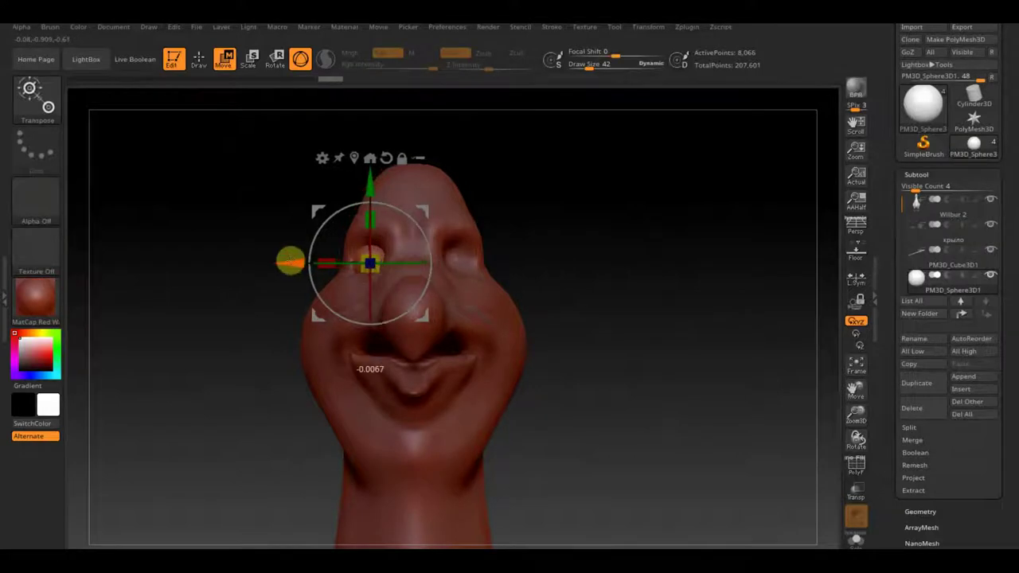
pyautogui.moveTo(618, 295); pyautogui.dragTo(728, 296, button='right')
# DynaMesh the eyeball sphere from the Geometry settings
pyautogui.click(979, 513)
pyautogui.click(920, 361)
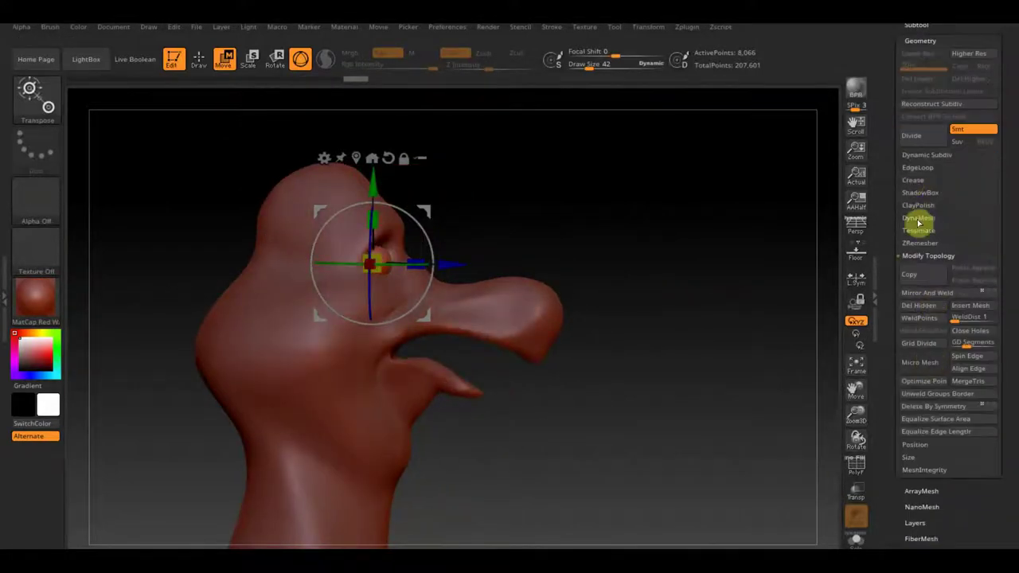
pyautogui.click(917, 236)
pyautogui.moveTo(709, 287); pyautogui.dragTo(706, 312, button='right')
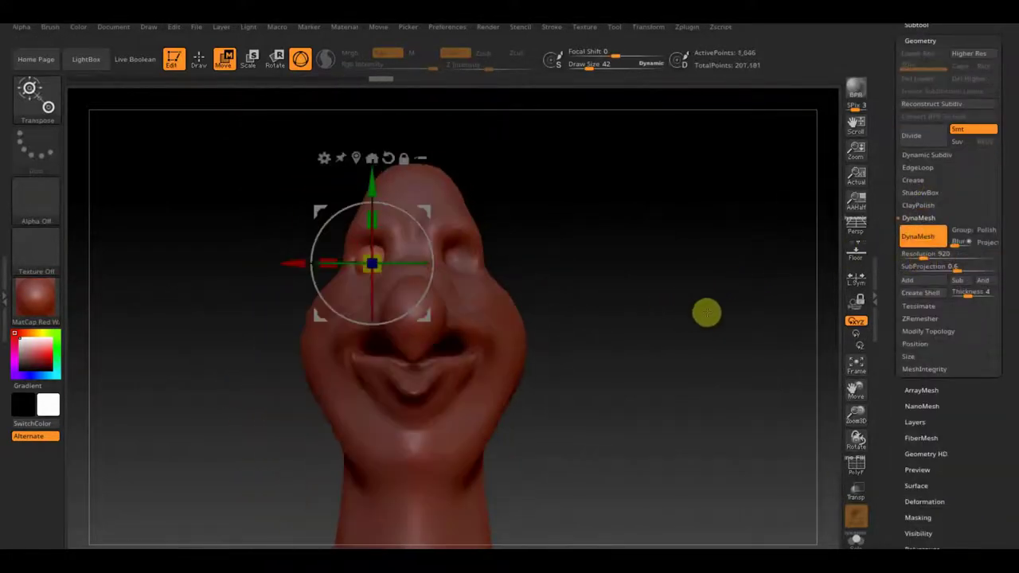
# Mirror And Weld the eye to the other socket, duplicate it, and enlarge the copy slightly
pyautogui.click(928, 331)
pyautogui.click(939, 295)
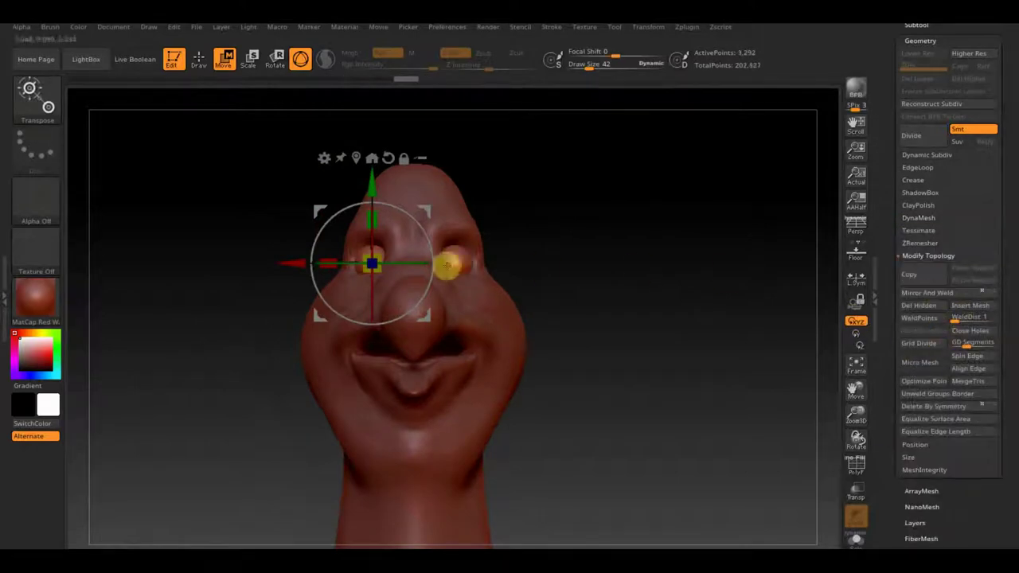
pyautogui.scroll(5, 908, 178)
pyautogui.click(917, 432)
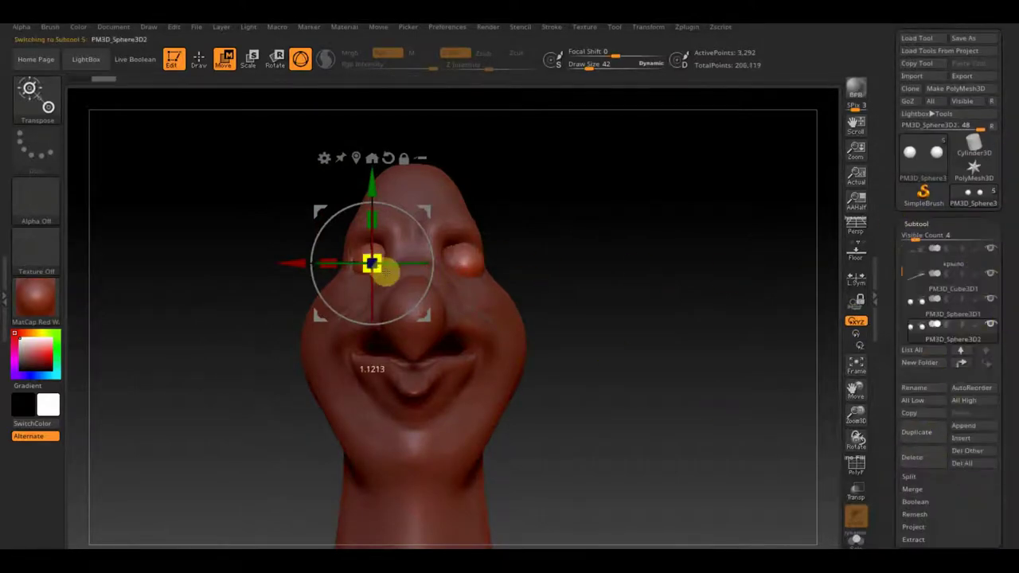
pyautogui.moveTo(385, 271); pyautogui.dragTo(371, 264)
# Switch to the Move Topological brush at a much smaller size, viewing the head from the front
pyautogui.press('q')
pyautogui.press('b')
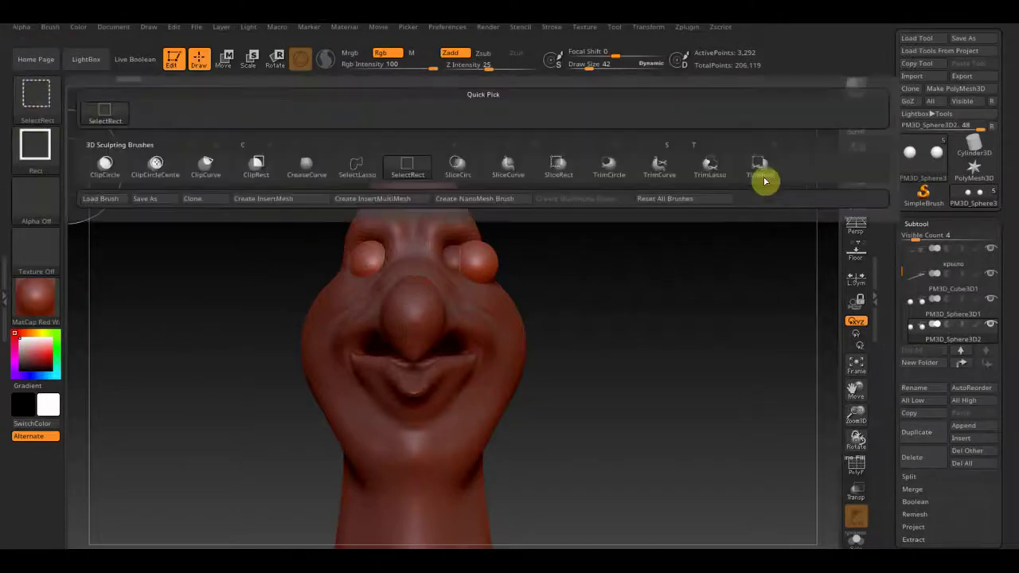
pyautogui.press('m')
pyautogui.press('t')
pyautogui.moveTo(1011, 489); pyautogui.dragTo(928, 289)
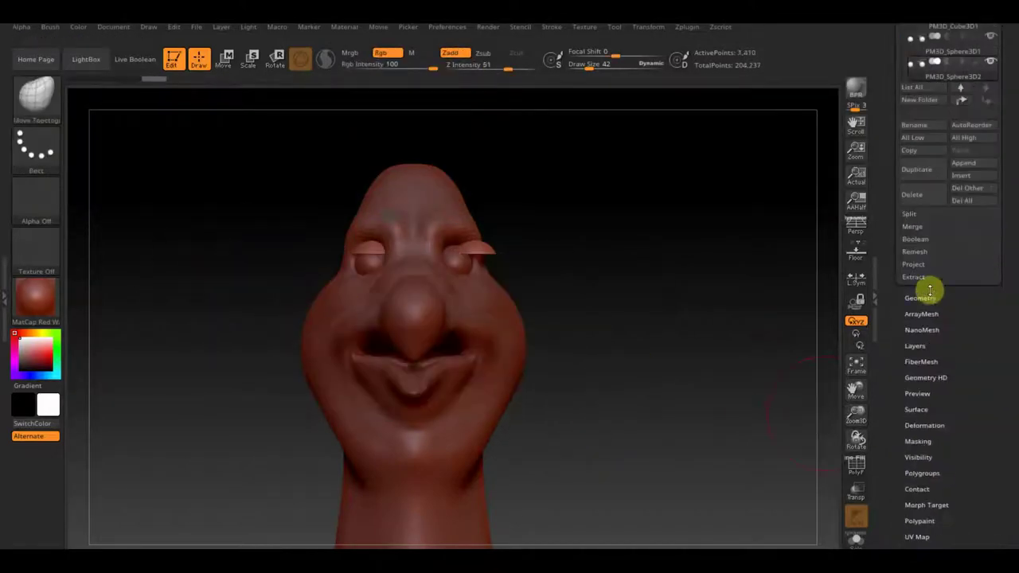
pyautogui.click(928, 289)
pyautogui.moveTo(643, 278); pyautogui.dragTo(458, 238)
pyautogui.scroll(3, 458, 238)
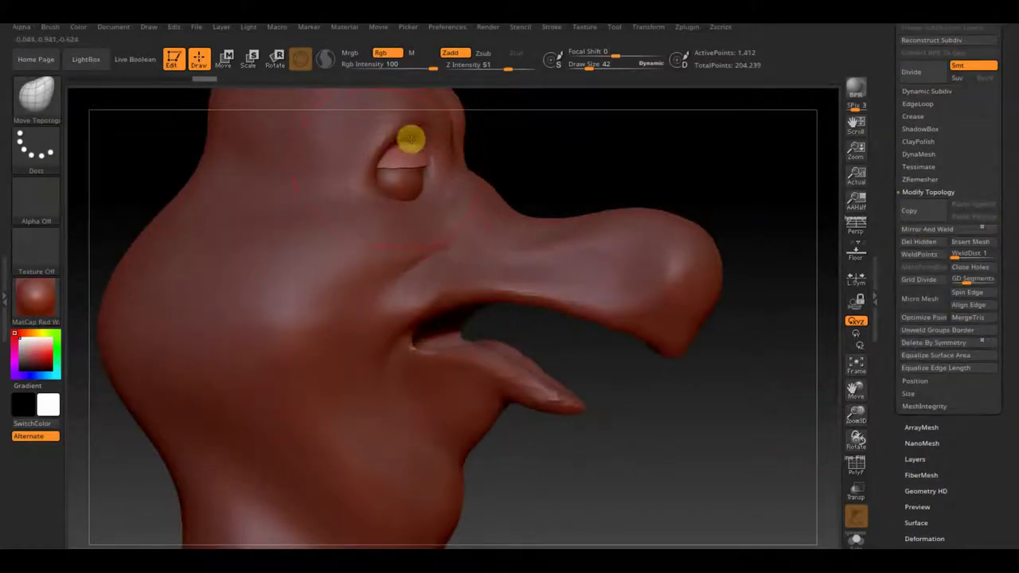
pyautogui.moveTo(410, 157); pyautogui.dragTo(673, 32)
pyautogui.moveTo(589, 64)
pyautogui.mouseDown()
pyautogui.moveTo(574, 64)
pyautogui.moveTo(584, 66)
pyautogui.mouseUp()
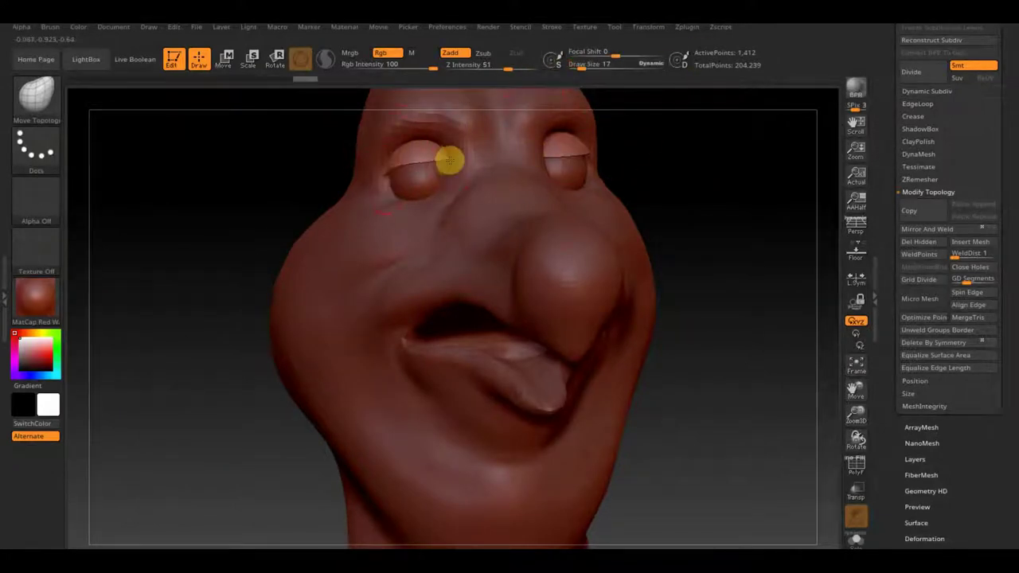
pyautogui.keyDown('shift'); pyautogui.moveTo(737, 169); pyautogui.dragTo(749, 240); pyautogui.keyUp('shift')
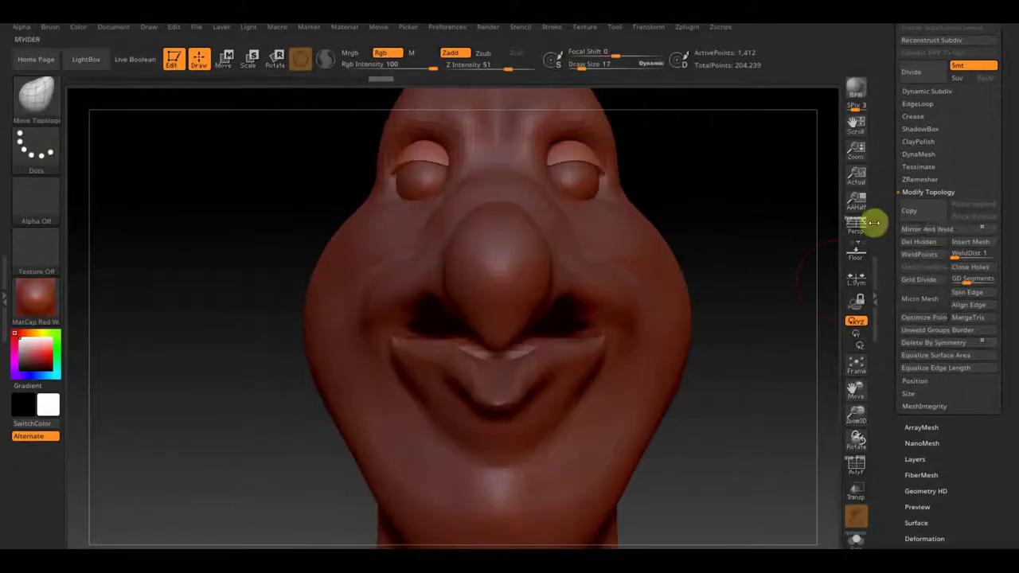
pyautogui.scroll(5, 1011, 119)
# Select the left eye sphere subtool and duplicate it
pyautogui.keyDown('alt'); pyautogui.click(439, 136); pyautogui.keyUp('alt')
pyautogui.press('w')
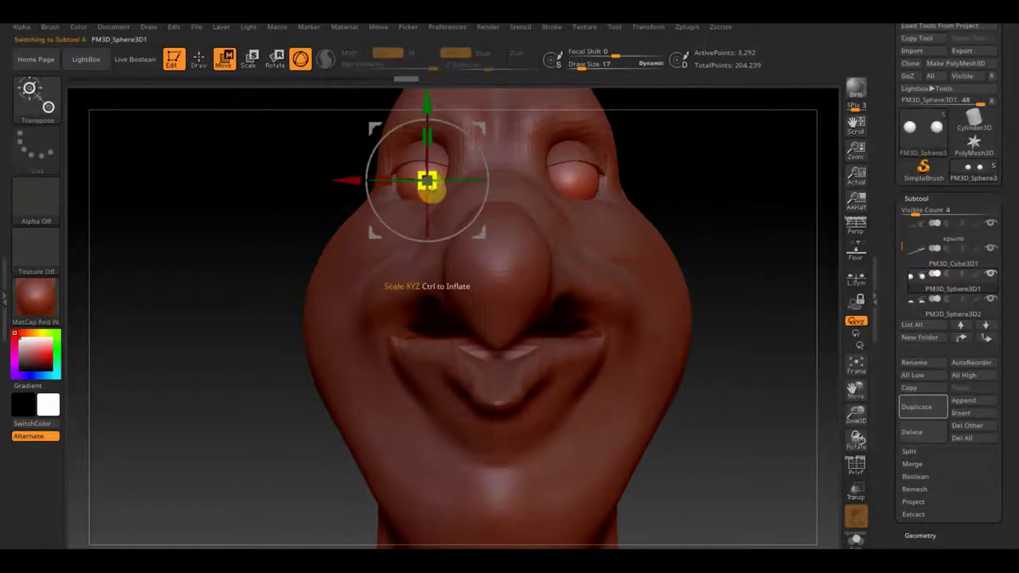
pyautogui.press('q')
pyautogui.press('b')
pyautogui.press('m')
pyautogui.press('t')
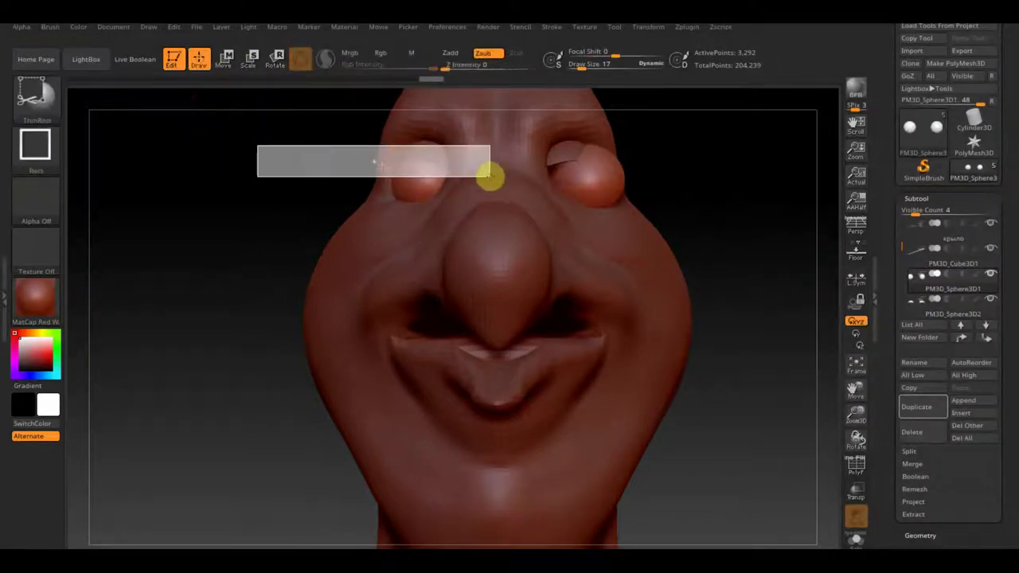
pyautogui.click(955, 288)
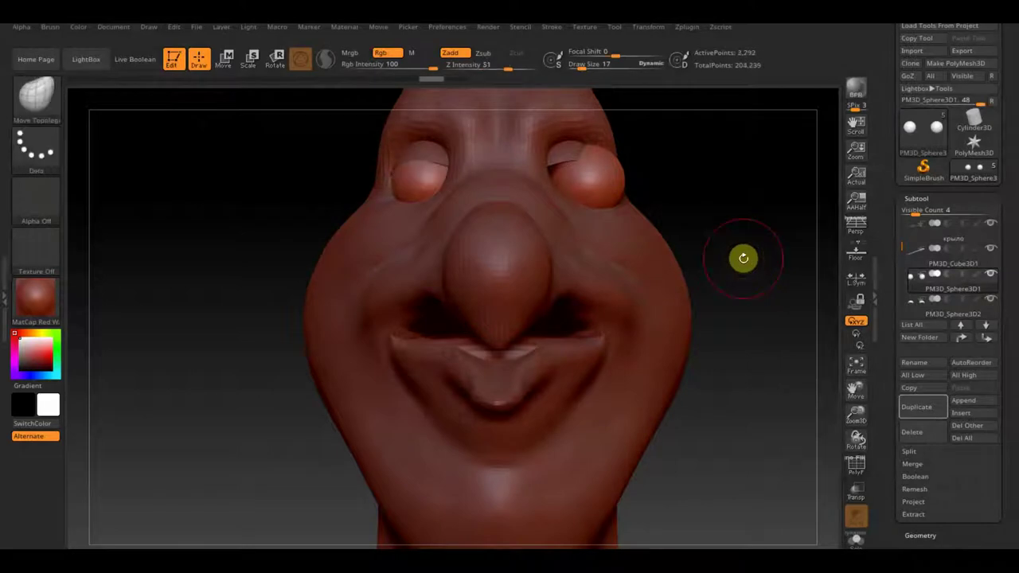
pyautogui.click(919, 408)
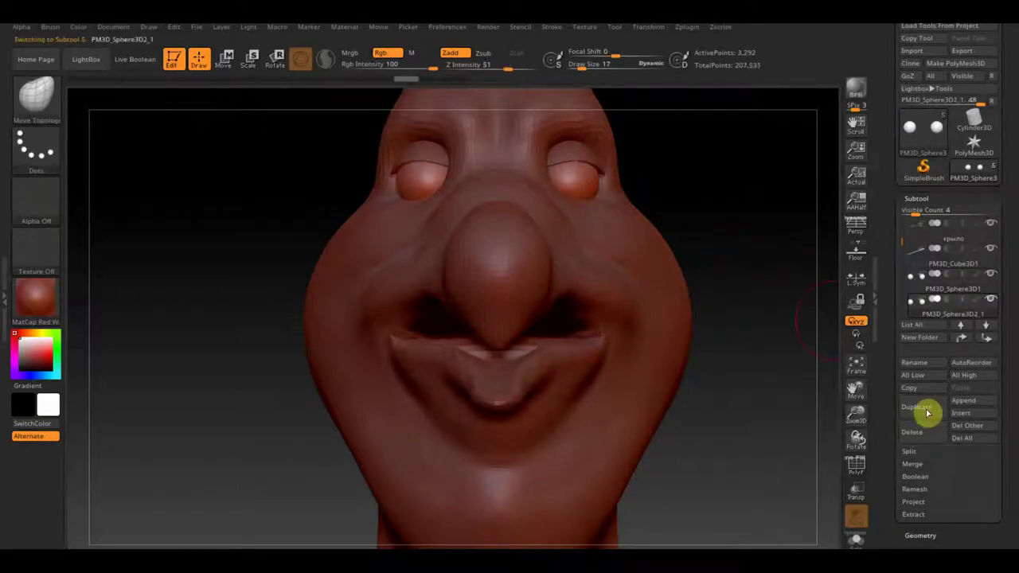
pyautogui.press('w')
pyautogui.press('q')
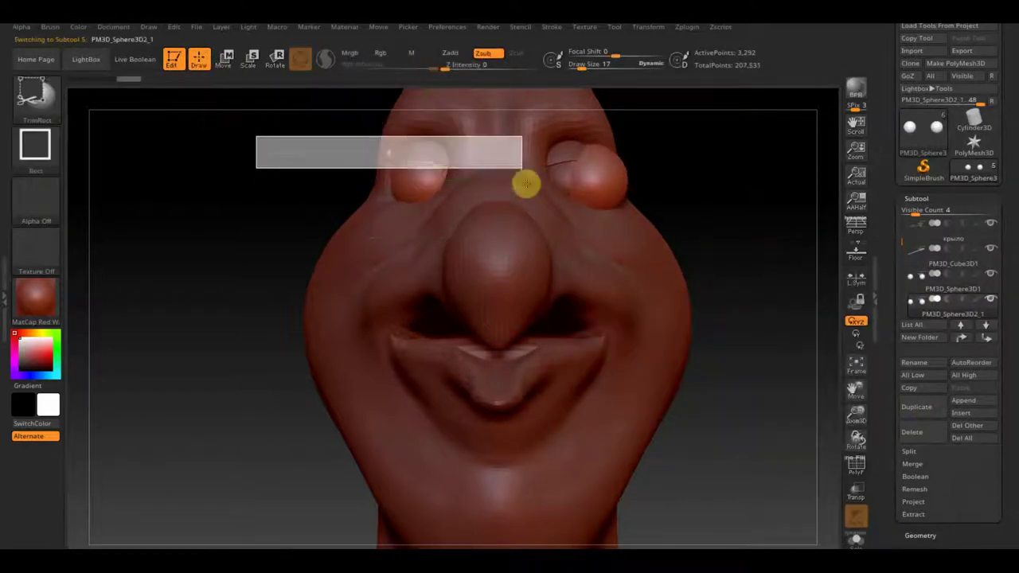
# Open the Geometry settings and inspect the duplicated eye from side and front views
pyautogui.click(920, 535)
pyautogui.moveTo(780, 446); pyautogui.dragTo(563, 261)
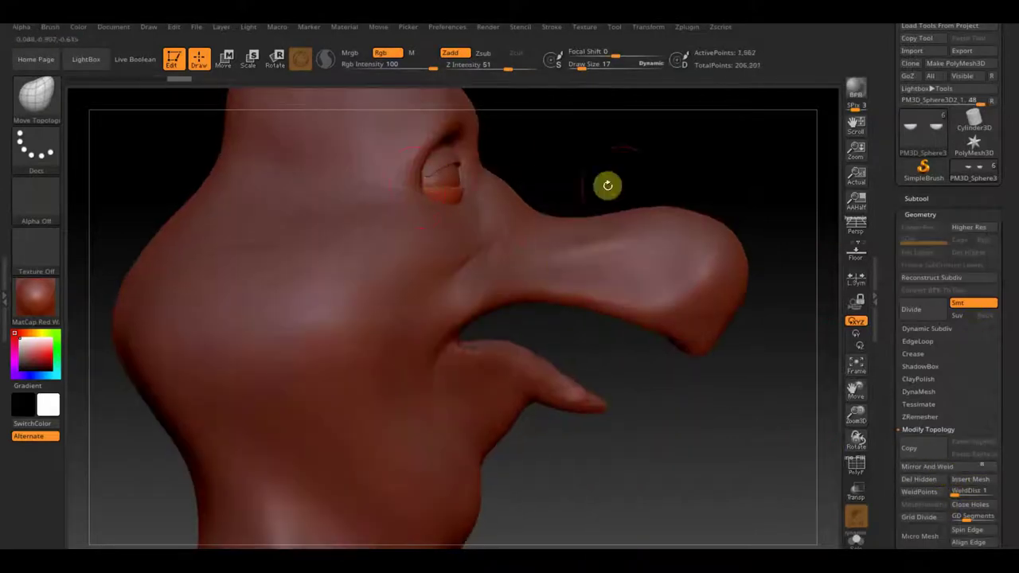
pyautogui.moveTo(778, 480); pyautogui.dragTo(743, 430)
pyautogui.moveTo(584, 321)
pyautogui.mouseDown()
pyautogui.moveTo(628, 241)
pyautogui.moveTo(639, 269)
pyautogui.mouseUp()
pyautogui.moveTo(740, 207)
pyautogui.mouseDown()
pyautogui.moveTo(637, 300)
pyautogui.moveTo(607, 134)
pyautogui.mouseUp()
pyautogui.moveTo(607, 219); pyautogui.dragTo(684, 225)
pyautogui.click(916, 198)
# Mask the top of the Wilbur 2 head for the cap and bring up the Extract options
pyautogui.keyDown('alt'); pyautogui.click(355, 148); pyautogui.keyUp('alt')
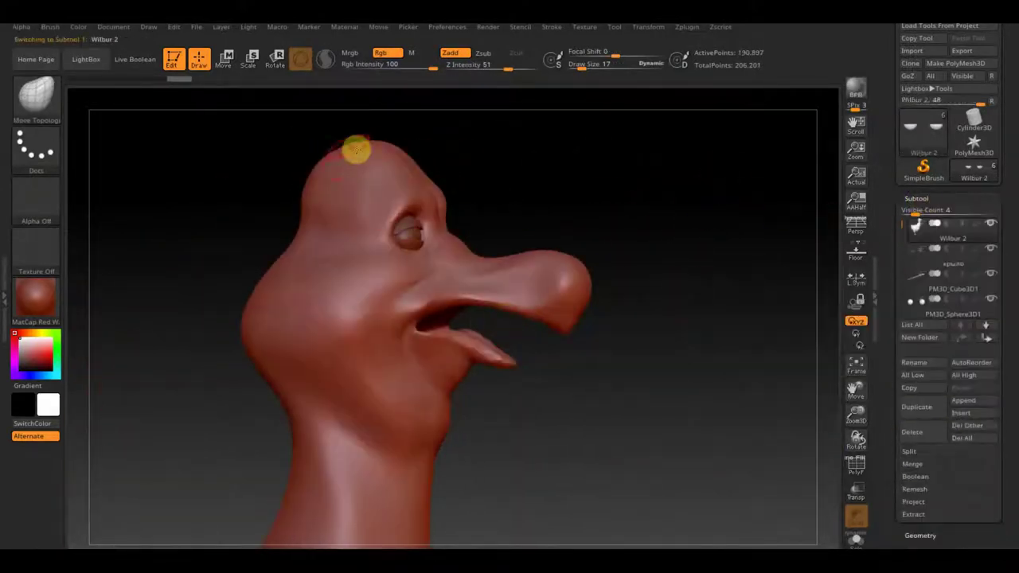
pyautogui.moveTo(546, 159); pyautogui.dragTo(596, 151)
pyautogui.press('ctrl')
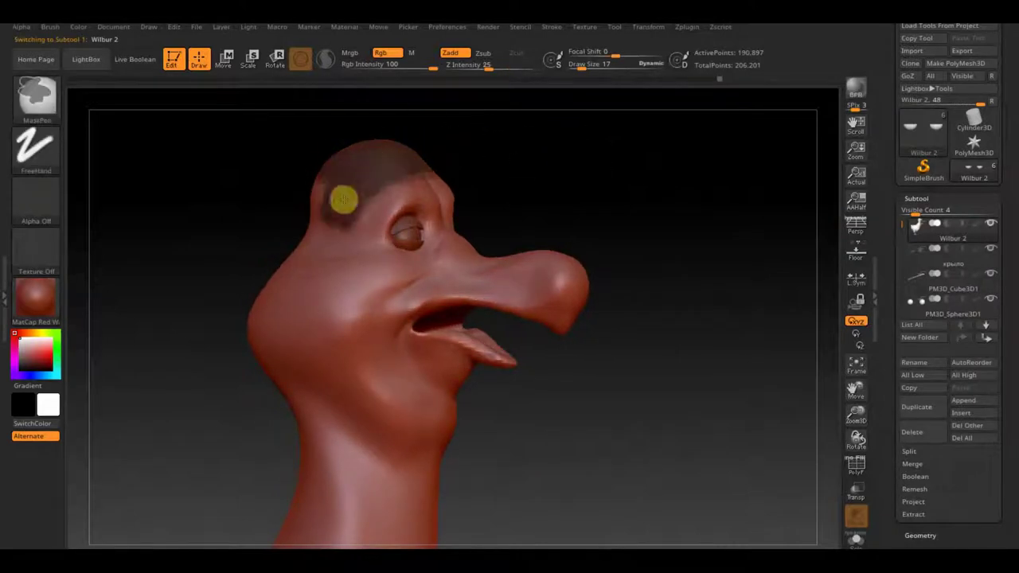
pyautogui.moveTo(344, 200)
pyautogui.keyDown('ctrl'); pyautogui.mouseDown()
pyautogui.moveTo(327, 231)
pyautogui.moveTo(391, 250)
pyautogui.moveTo(350, 202)
pyautogui.mouseUp(); pyautogui.keyUp('ctrl')
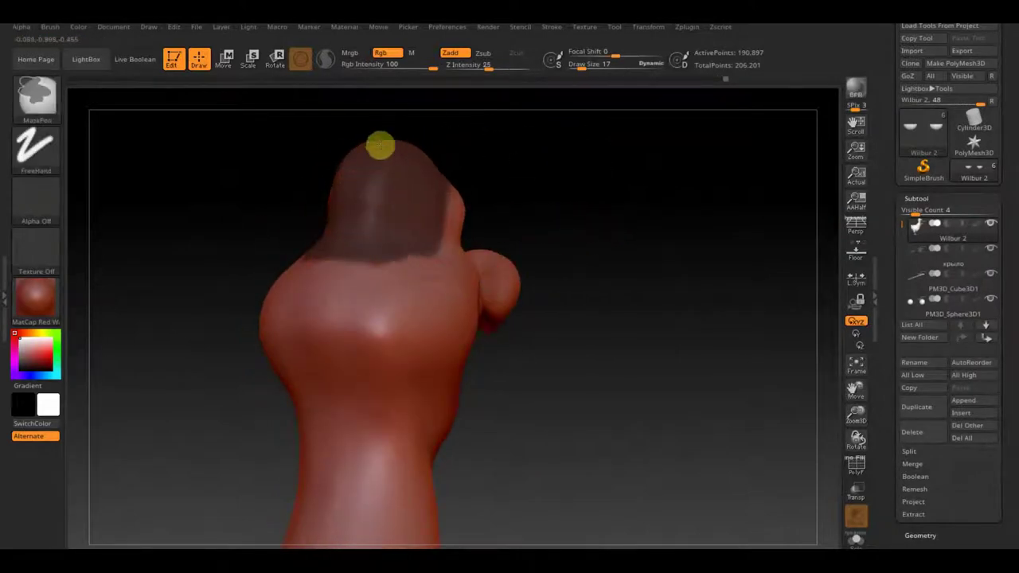
pyautogui.moveTo(381, 146); pyautogui.dragTo(596, 155)
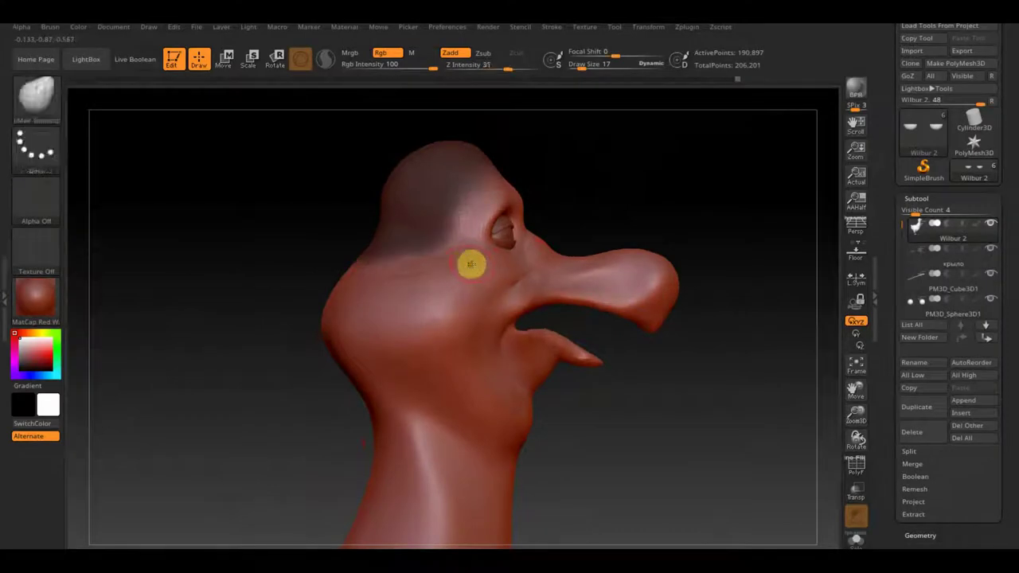
pyautogui.moveTo(424, 257)
pyautogui.mouseDown()
pyautogui.moveTo(339, 231)
pyautogui.moveTo(369, 268)
pyautogui.moveTo(585, 257)
pyautogui.moveTo(667, 190)
pyautogui.moveTo(703, 217)
pyautogui.mouseUp()
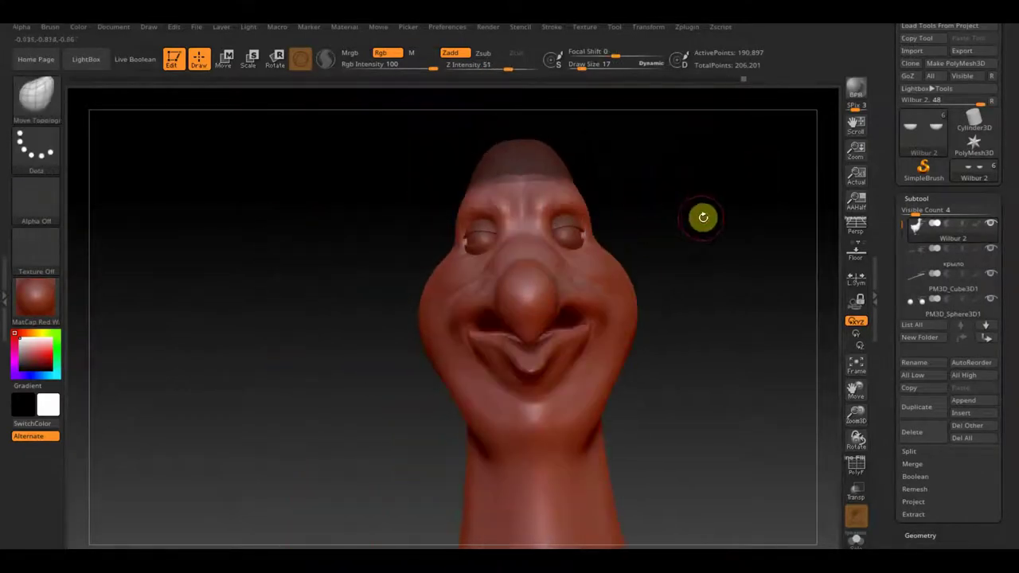
pyautogui.click(913, 515)
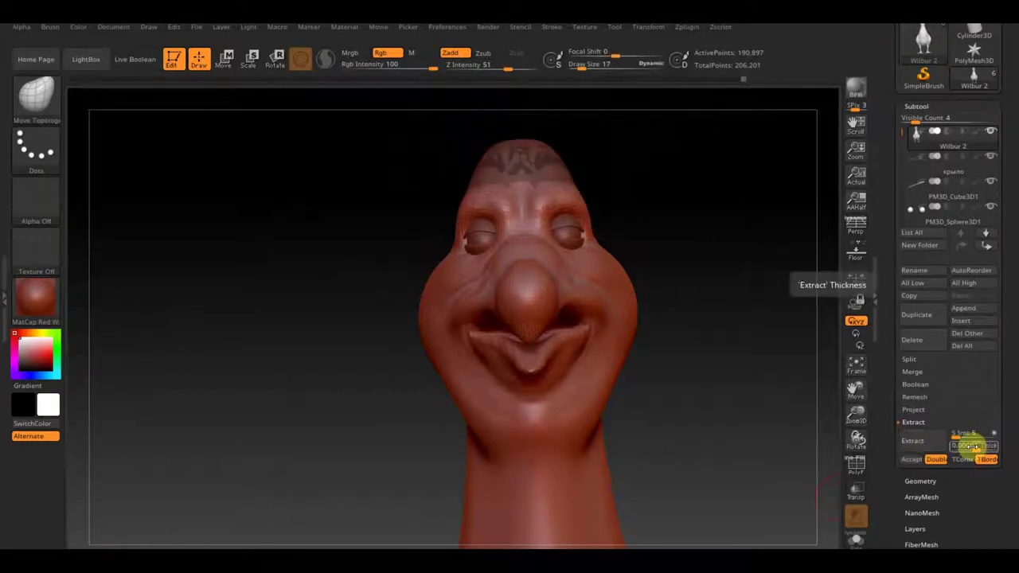
# Accept the extracted cap as a new part and orbit to check both sides of the head
pyautogui.click(911, 460)
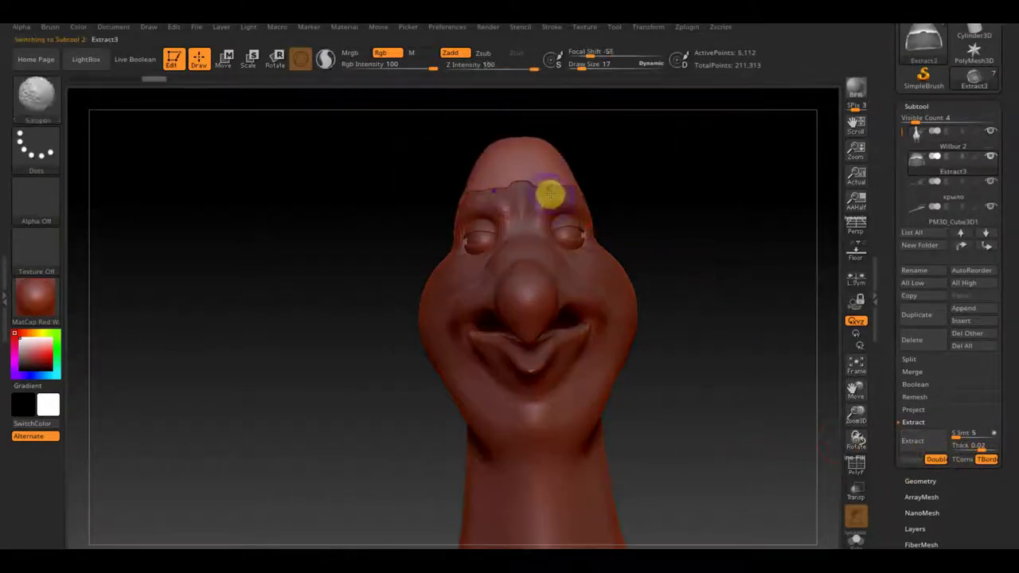
pyautogui.moveTo(548, 194)
pyautogui.mouseDown()
pyautogui.moveTo(505, 229)
pyautogui.moveTo(621, 186)
pyautogui.mouseUp()
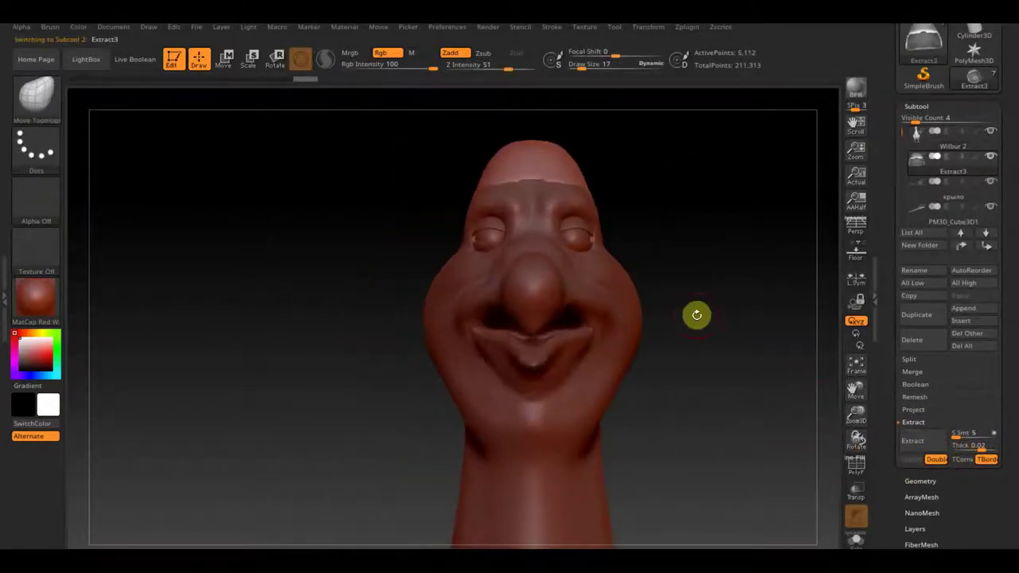
pyautogui.moveTo(695, 314)
pyautogui.mouseDown()
pyautogui.moveTo(690, 284)
pyautogui.moveTo(649, 430)
pyautogui.moveTo(404, 223)
pyautogui.mouseUp()
pyautogui.moveTo(671, 196); pyautogui.dragTo(279, 120)
# Draw a widened CurveStrapSnap strap on the head's side, undoing the extra forehead strap
pyautogui.press('b')
pyautogui.click(411, 191)
pyautogui.moveTo(341, 252)
pyautogui.mouseDown()
pyautogui.moveTo(409, 222)
pyautogui.moveTo(428, 372)
pyautogui.mouseUp()
pyautogui.moveTo(580, 70); pyautogui.dragTo(593, 69)
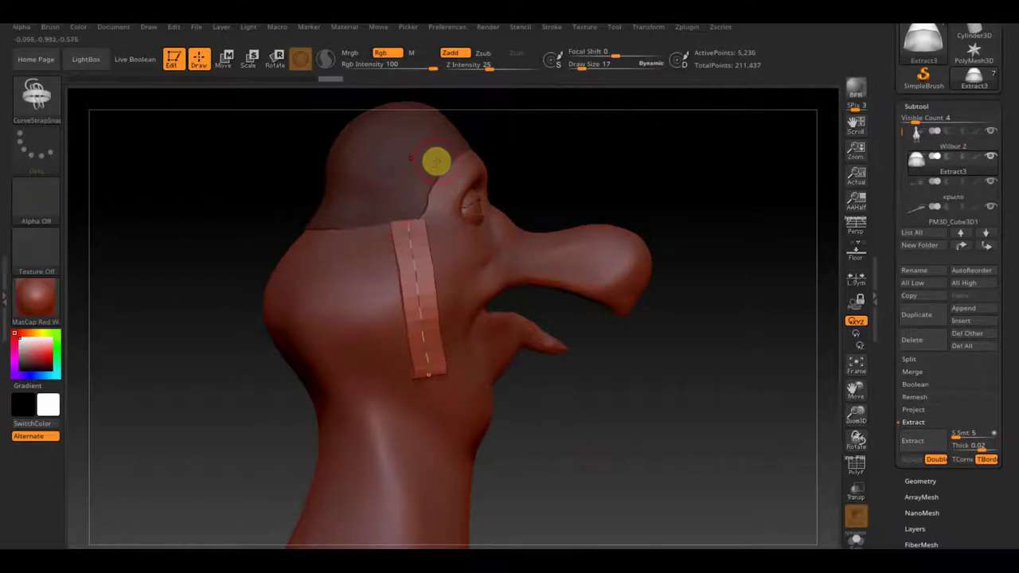
pyautogui.moveTo(436, 162)
pyautogui.mouseDown()
pyautogui.moveTo(582, 183)
pyautogui.moveTo(569, 195)
pyautogui.moveTo(634, 186)
pyautogui.moveTo(448, 364)
pyautogui.mouseUp()
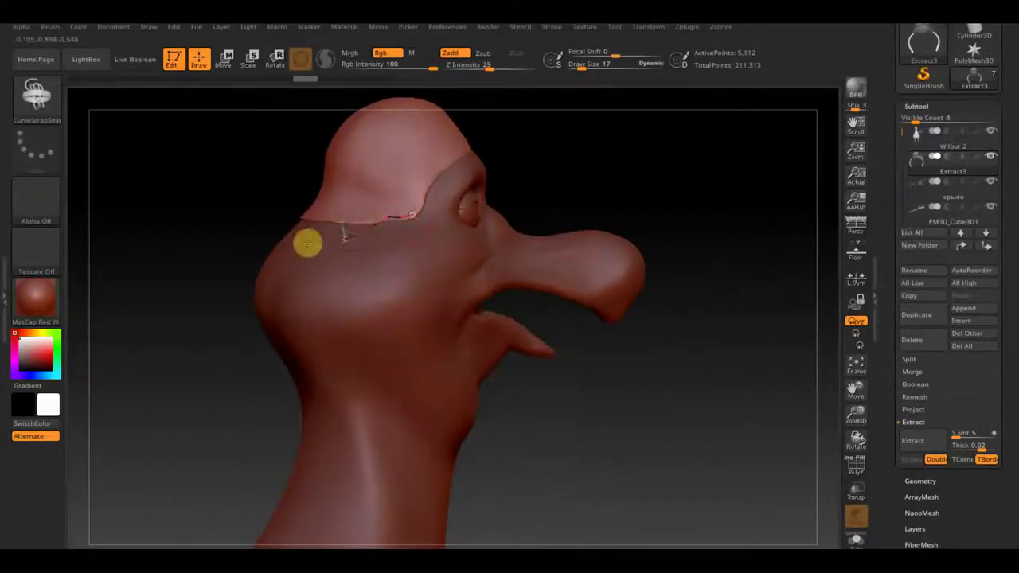
pyautogui.hotkey('ctrl', 'z')
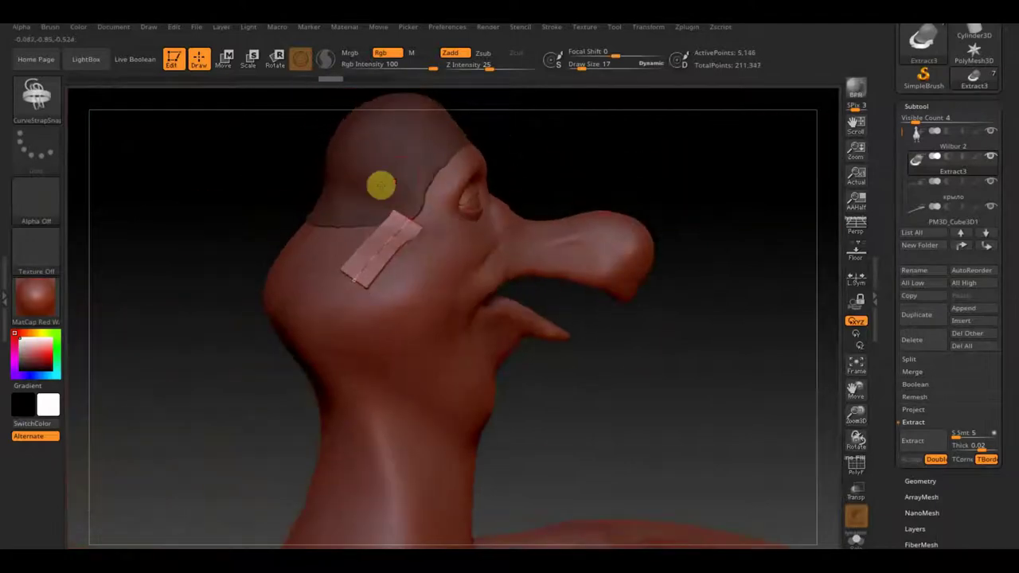
# Rotate the strap strip with the Transpose gizmo until it juts out horizontally like a brim
pyautogui.press('w')
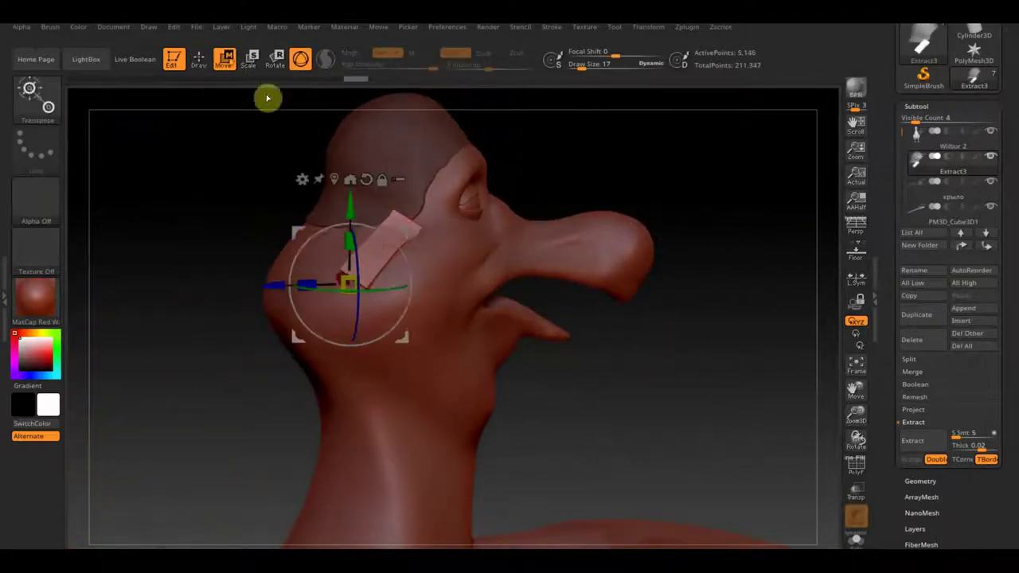
pyautogui.moveTo(387, 228); pyautogui.dragTo(276, 186)
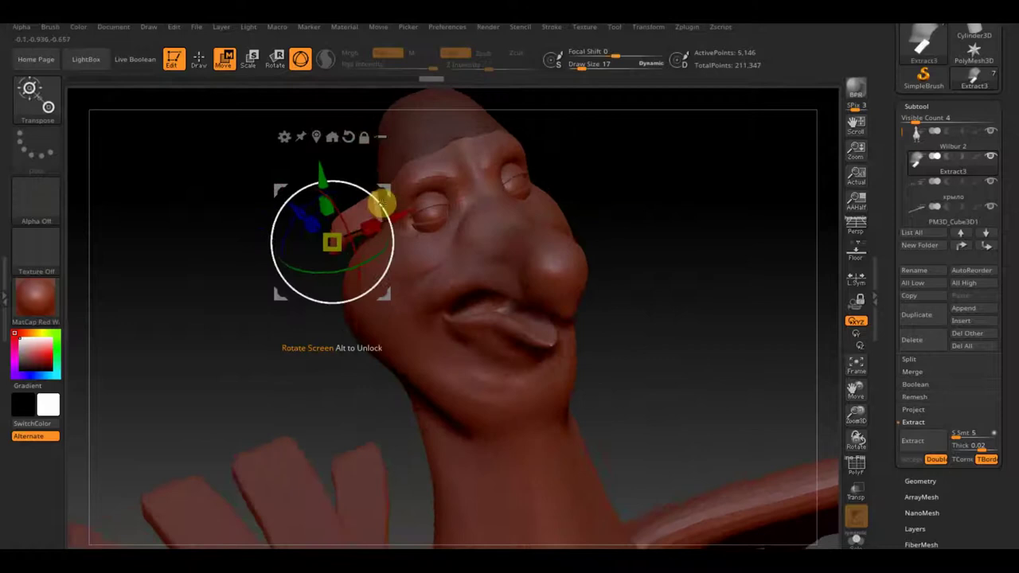
pyautogui.moveTo(382, 199)
pyautogui.mouseDown()
pyautogui.moveTo(357, 188)
pyautogui.moveTo(664, 111)
pyautogui.mouseUp()
pyautogui.moveTo(374, 197); pyautogui.dragTo(387, 209)
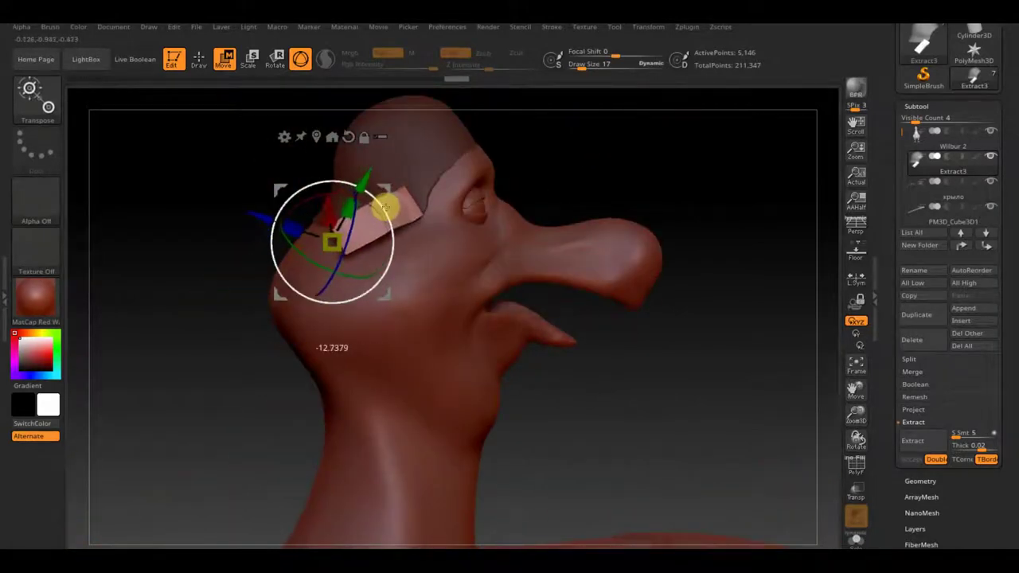
pyautogui.moveTo(330, 183); pyautogui.dragTo(270, 169)
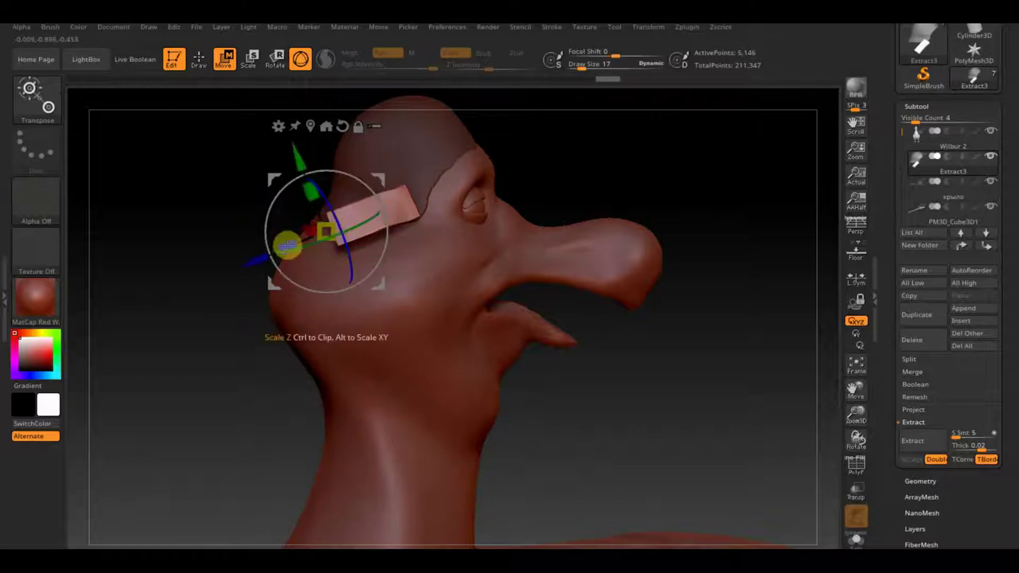
pyautogui.moveTo(382, 173)
pyautogui.mouseDown()
pyautogui.moveTo(329, 211)
pyautogui.moveTo(319, 177)
pyautogui.mouseUp()
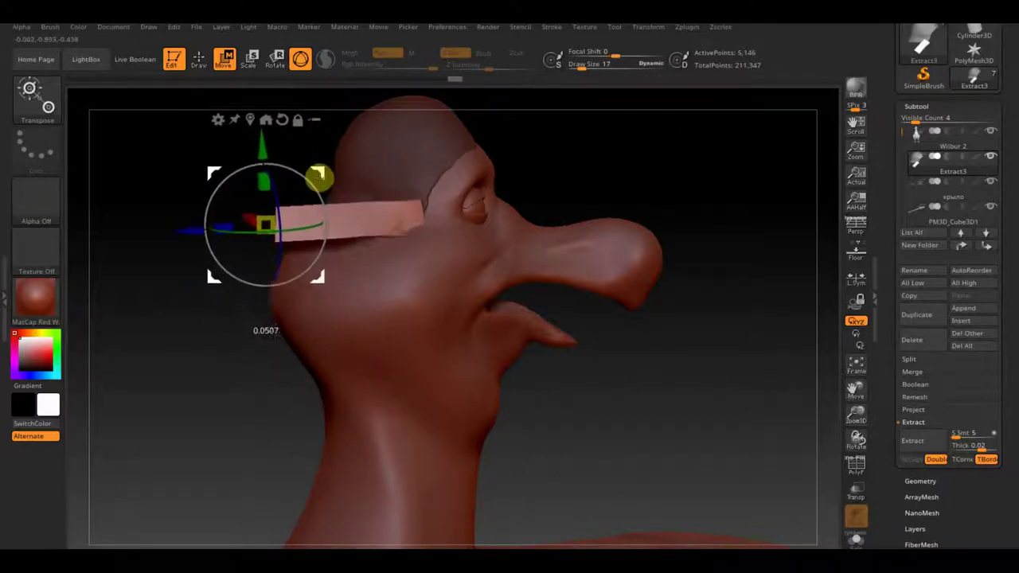
pyautogui.moveTo(369, 199)
pyautogui.mouseDown()
pyautogui.moveTo(332, 207)
pyautogui.moveTo(266, 160)
pyautogui.mouseUp()
pyautogui.click(201, 58)
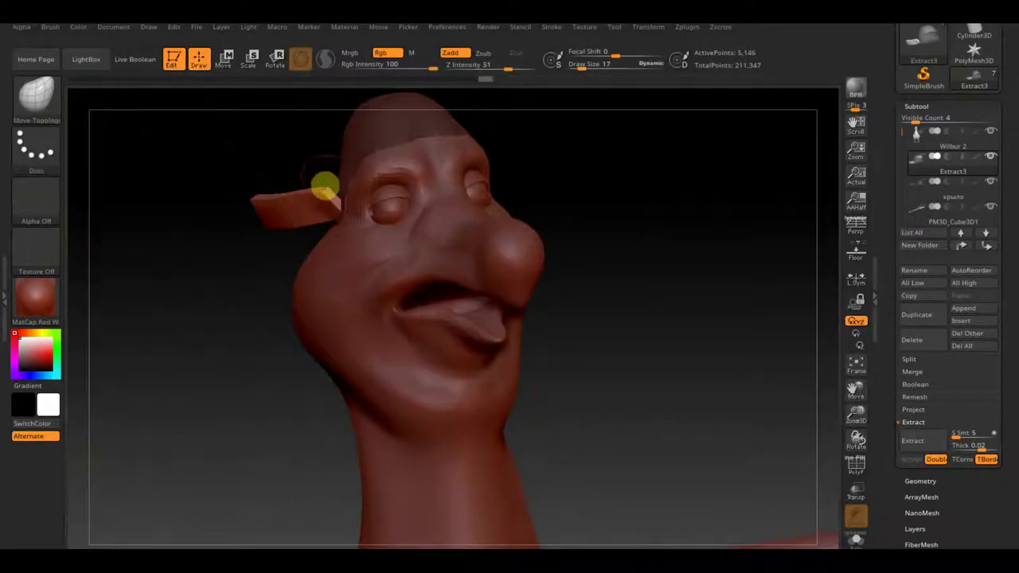
# Orbit around the head to inspect the cap and brim strip from side, rear and front
pyautogui.moveTo(313, 232); pyautogui.dragTo(398, 109)
pyautogui.moveTo(579, 65); pyautogui.dragTo(589, 64)
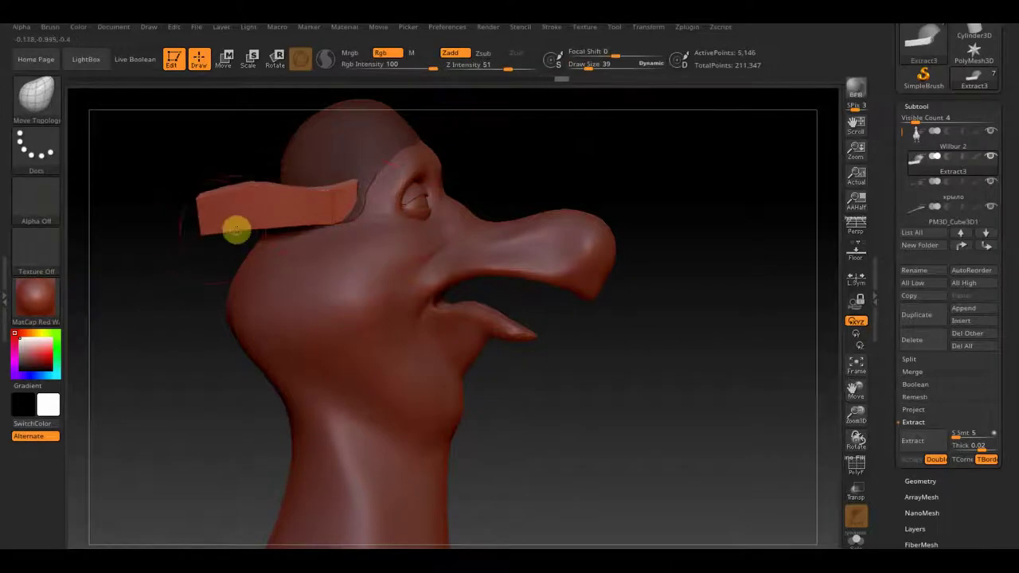
pyautogui.moveTo(569, 126); pyautogui.dragTo(416, 178)
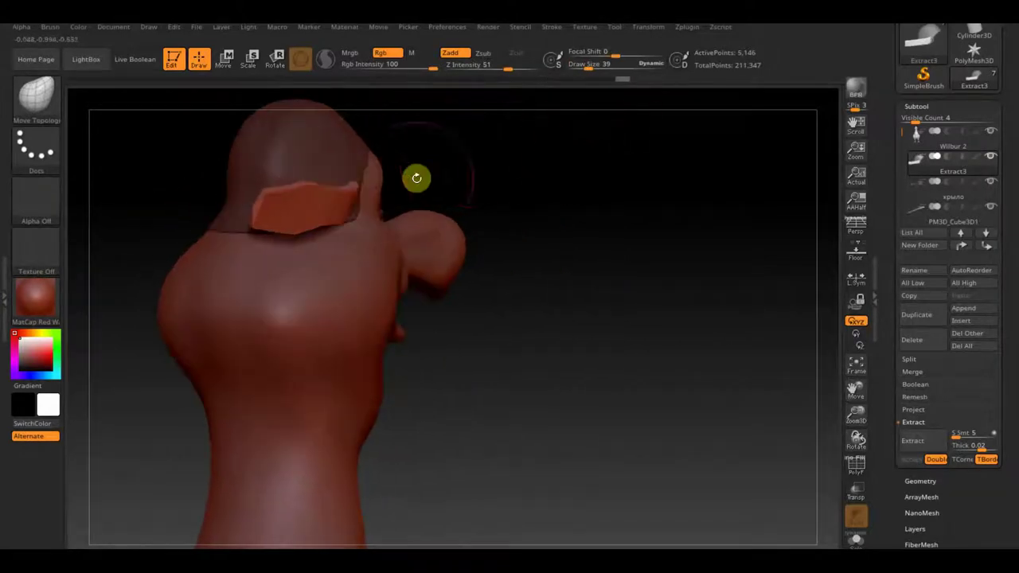
pyautogui.moveTo(359, 198); pyautogui.dragTo(379, 191)
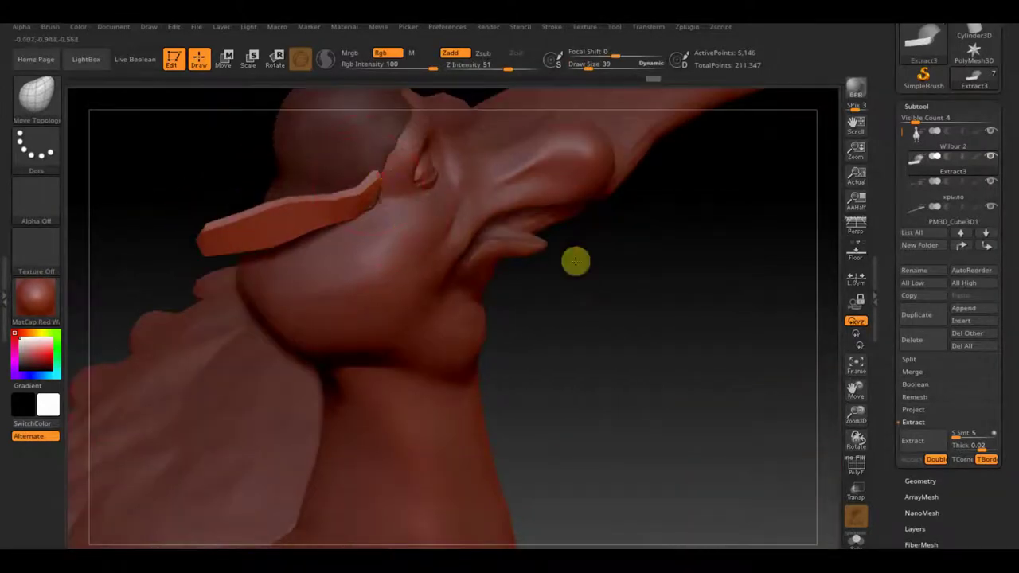
pyautogui.moveTo(576, 262)
pyautogui.mouseDown()
pyautogui.moveTo(365, 176)
pyautogui.moveTo(523, 247)
pyautogui.moveTo(335, 185)
pyautogui.mouseUp()
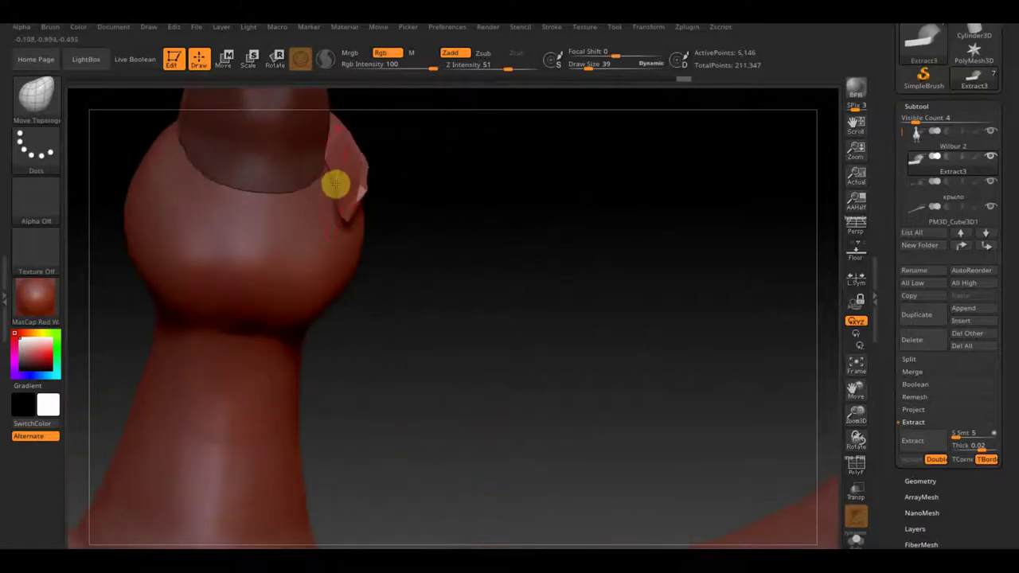
pyautogui.moveTo(441, 209); pyautogui.dragTo(390, 196)
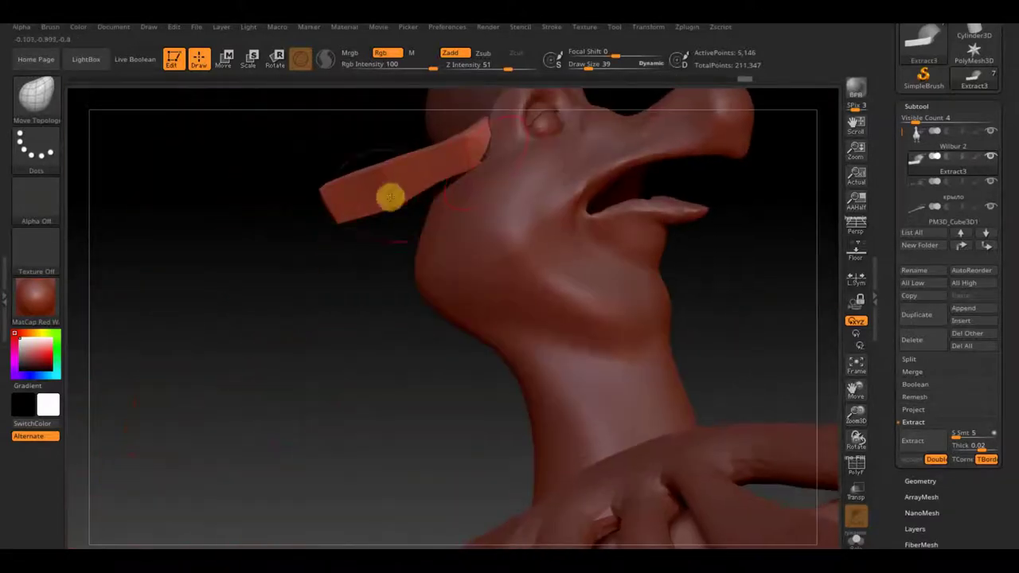
pyautogui.moveTo(373, 245)
pyautogui.mouseDown()
pyautogui.moveTo(227, 313)
pyautogui.moveTo(351, 188)
pyautogui.moveTo(372, 187)
pyautogui.mouseUp()
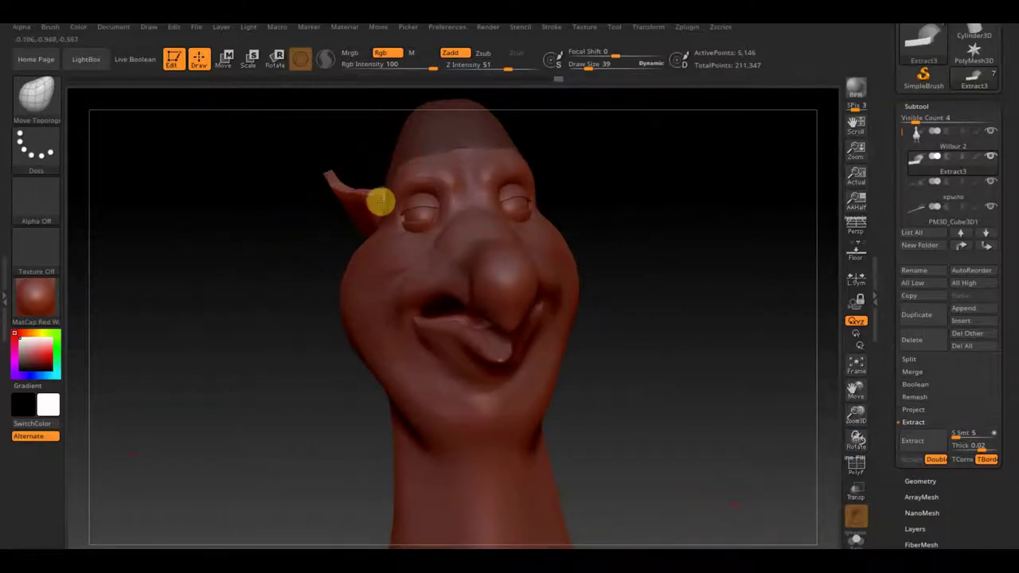
pyautogui.moveTo(689, 214); pyautogui.dragTo(762, 226)
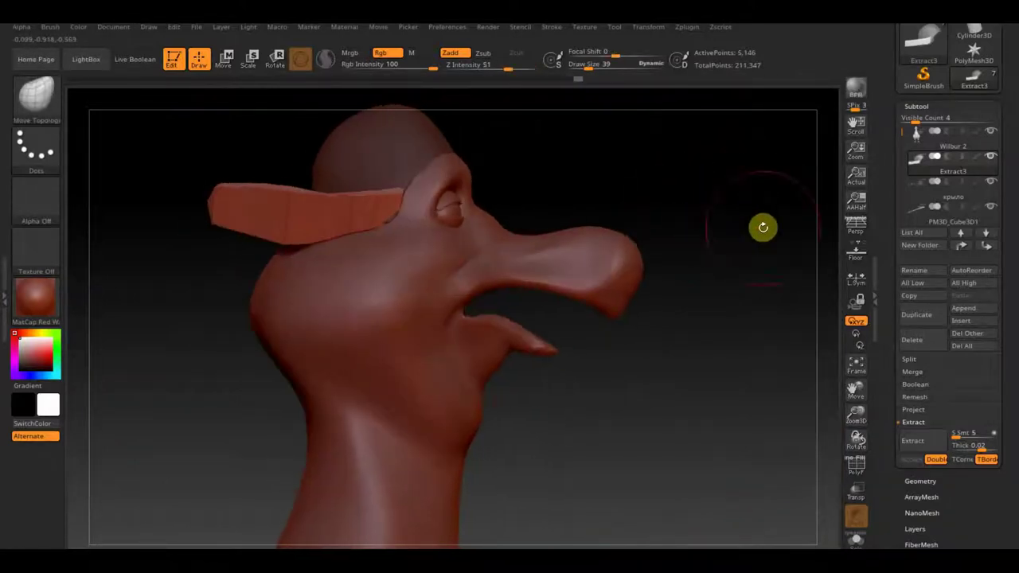
# DynaMesh the cap and Mirror And Weld it so brim strips appear on both sides
pyautogui.click(920, 480)
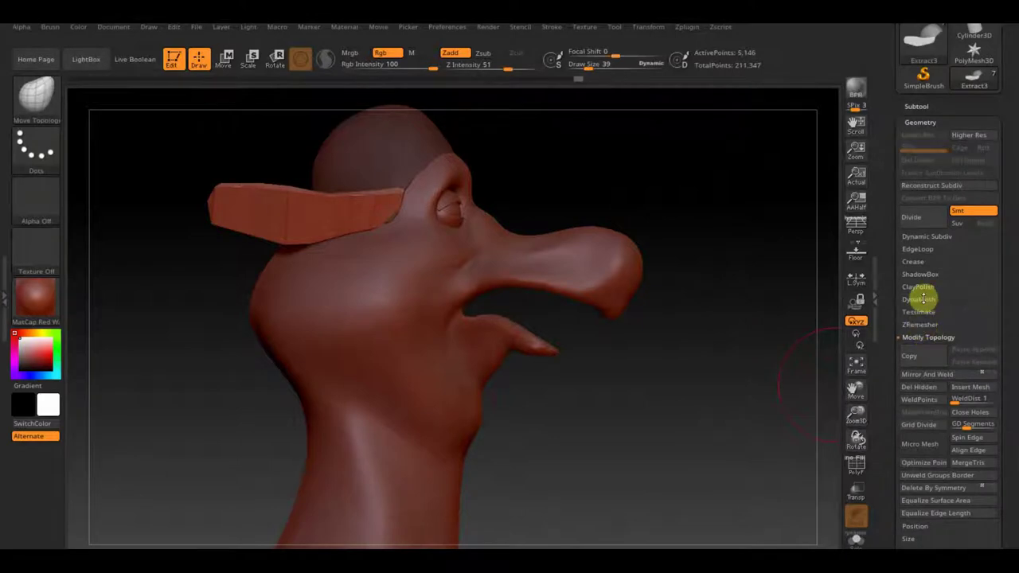
pyautogui.click(918, 300)
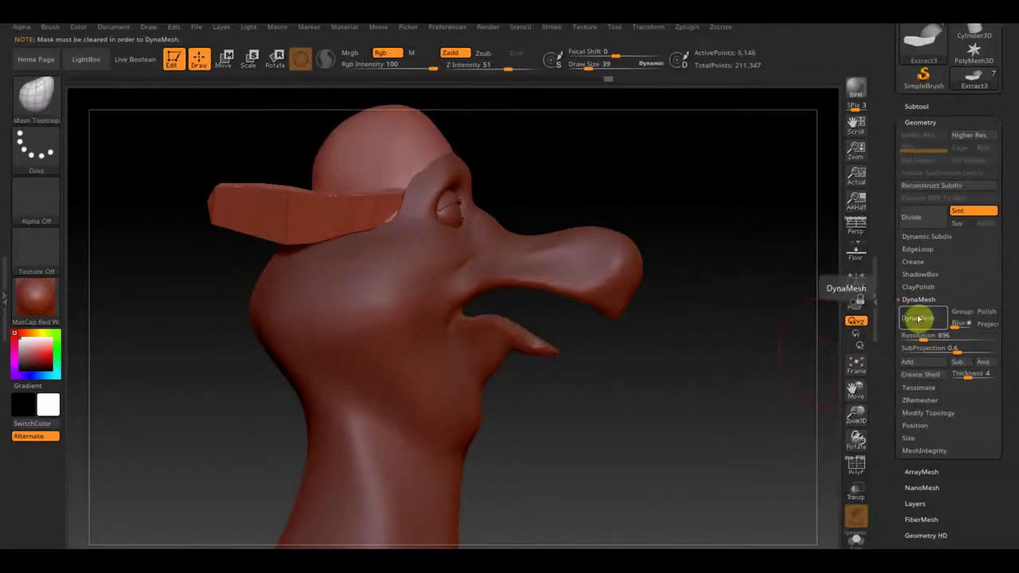
pyautogui.click(918, 318)
pyautogui.click(928, 413)
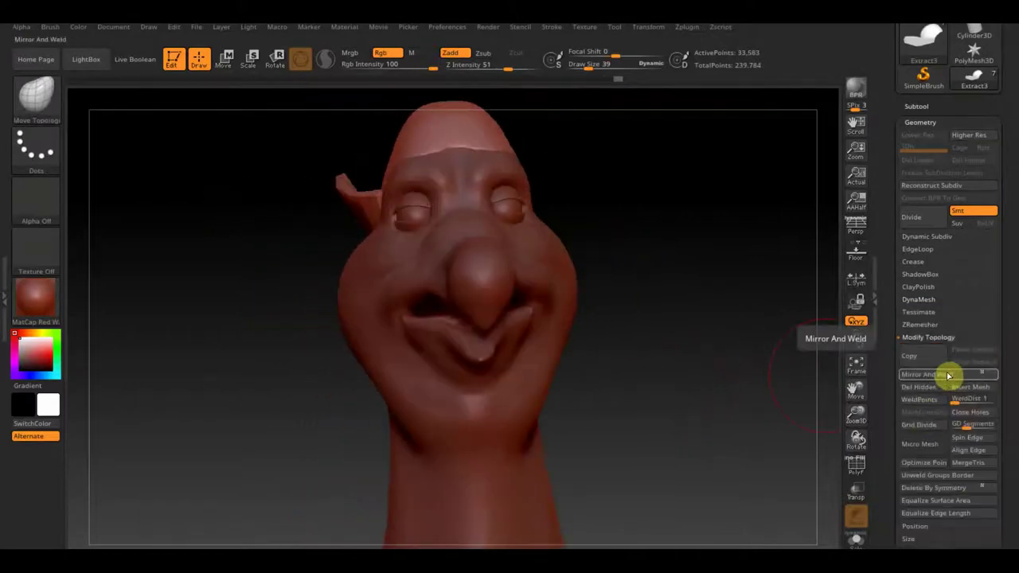
pyautogui.click(931, 374)
pyautogui.keyDown('shift'); pyautogui.moveTo(228, 207); pyautogui.dragTo(607, 228); pyautogui.keyUp('shift')
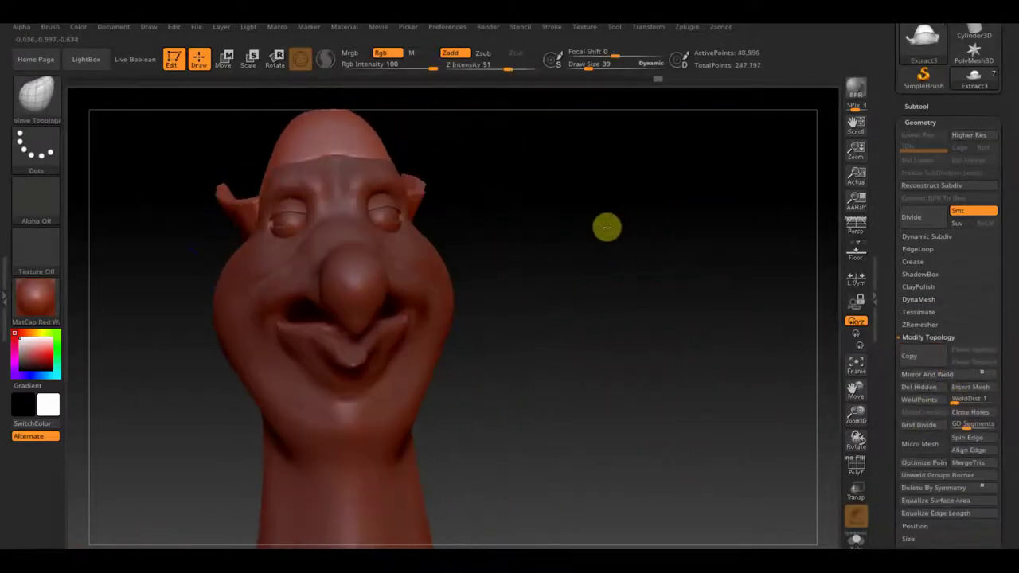
pyautogui.moveTo(727, 350)
pyautogui.mouseDown()
pyautogui.moveTo(791, 355)
pyautogui.moveTo(725, 404)
pyautogui.mouseUp()
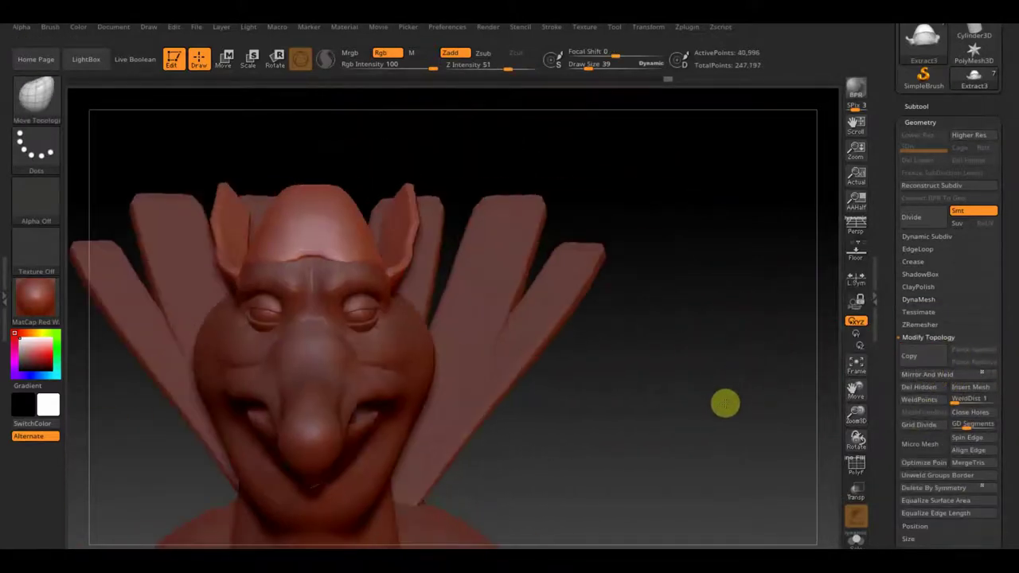
pyautogui.moveTo(866, 409)
pyautogui.mouseDown()
pyautogui.moveTo(775, 391)
pyautogui.moveTo(661, 212)
pyautogui.moveTo(683, 211)
pyautogui.mouseUp()
# Switch back to the Standard brush and append a Cylinder3D as a new subtool
pyautogui.click(41, 106)
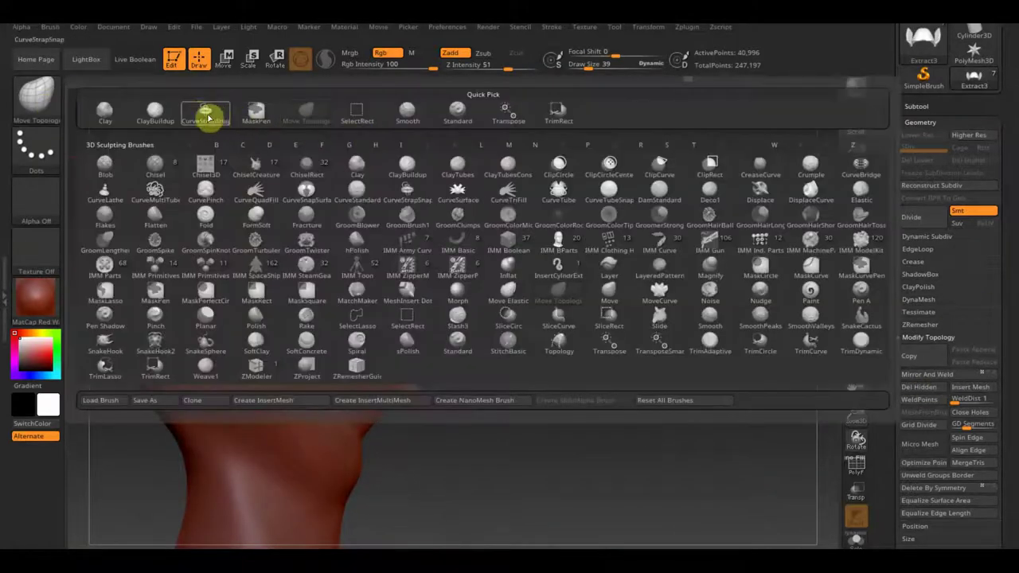
pyautogui.click(207, 114)
pyautogui.click(36, 95)
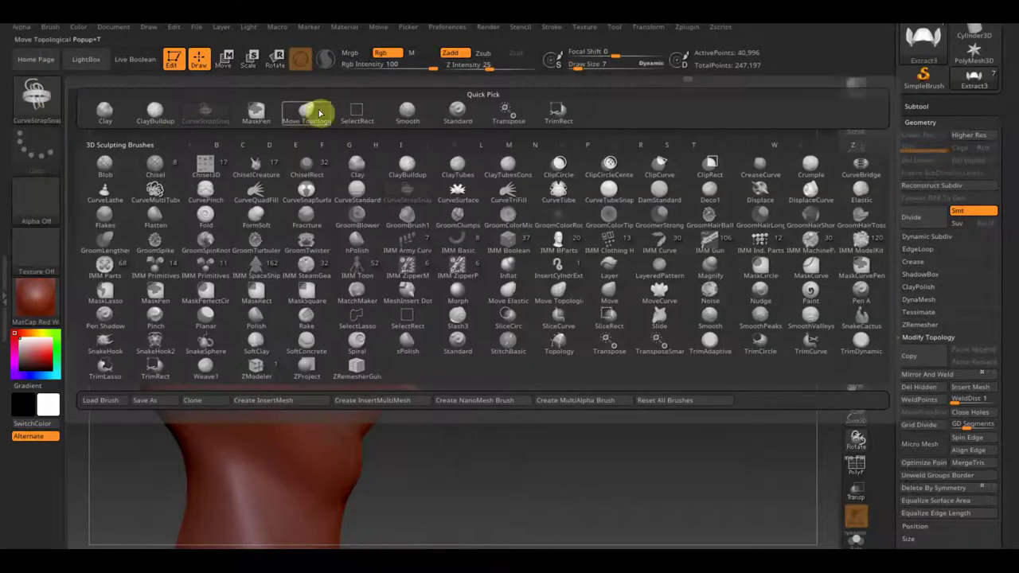
pyautogui.click(446, 109)
pyautogui.click(916, 106)
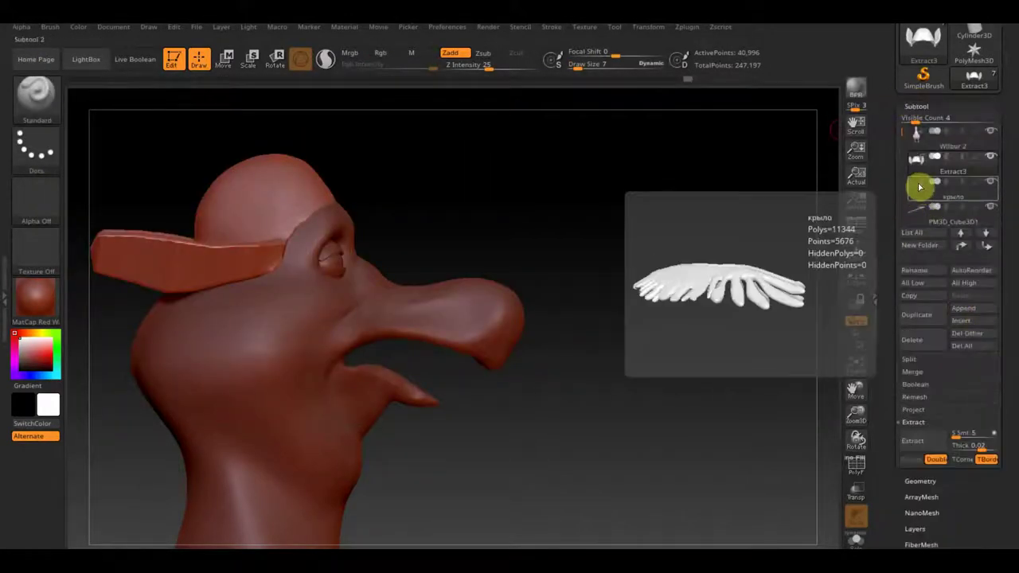
pyautogui.click(972, 308)
pyautogui.click(711, 345)
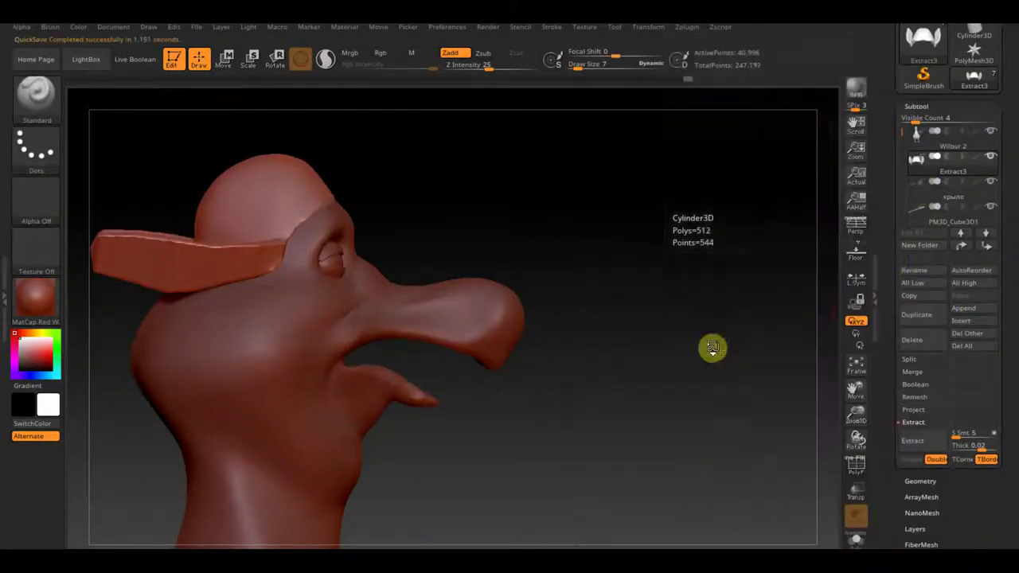
# Shrink the cylinder and move it onto the forehead, checking placement from several angles
pyautogui.press('f')
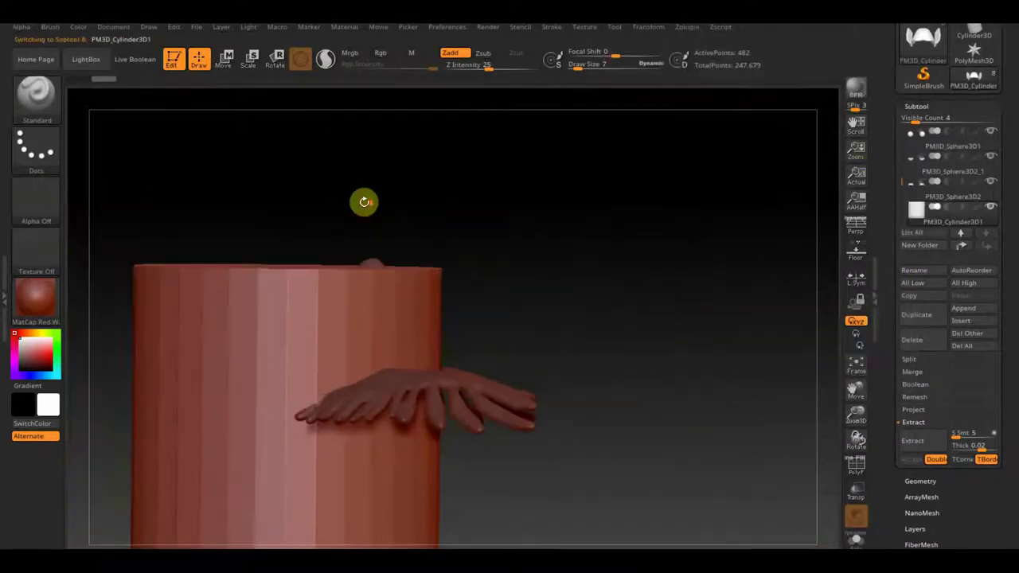
pyautogui.click(226, 60)
pyautogui.moveTo(455, 344); pyautogui.dragTo(345, 223)
pyautogui.moveTo(493, 283)
pyautogui.mouseDown()
pyautogui.moveTo(653, 186)
pyautogui.moveTo(672, 294)
pyautogui.moveTo(635, 240)
pyautogui.moveTo(772, 250)
pyautogui.moveTo(601, 309)
pyautogui.mouseUp()
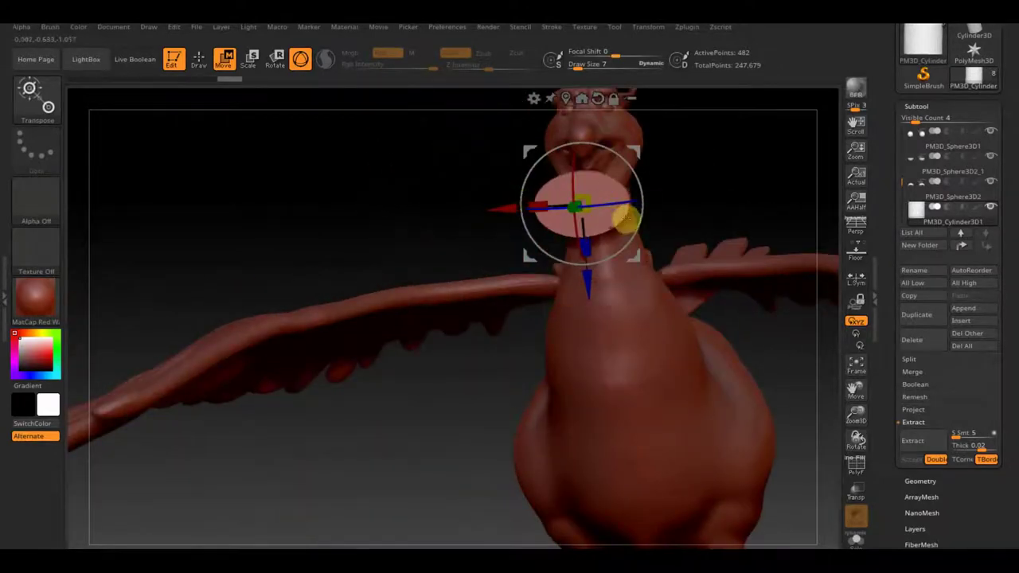
pyautogui.moveTo(727, 166); pyautogui.dragTo(741, 464)
pyautogui.moveTo(589, 209)
pyautogui.mouseDown()
pyautogui.moveTo(653, 279)
pyautogui.moveTo(682, 294)
pyautogui.moveTo(591, 243)
pyautogui.moveTo(461, 304)
pyautogui.mouseUp()
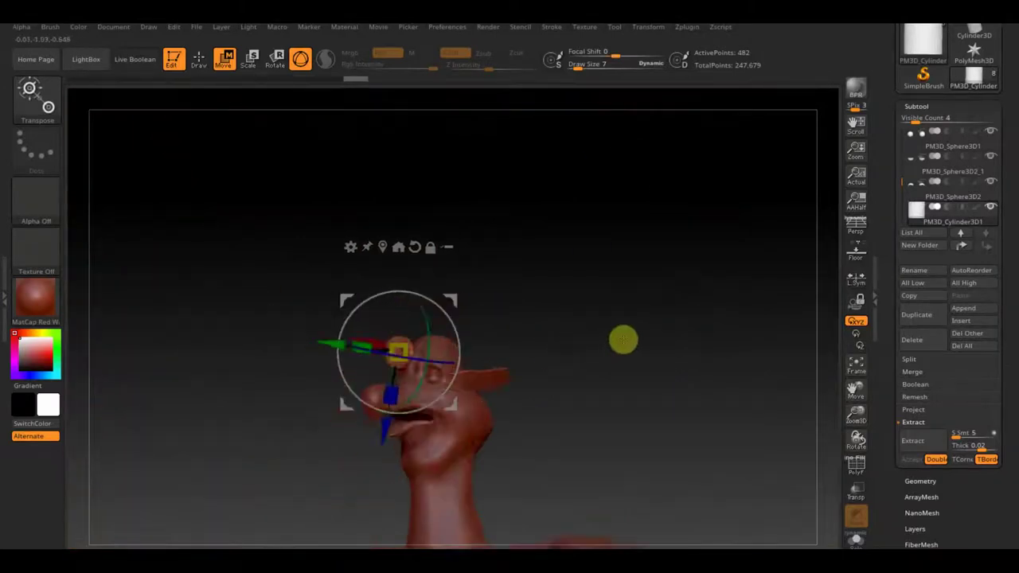
pyautogui.moveTo(623, 339)
pyautogui.mouseDown()
pyautogui.moveTo(496, 313)
pyautogui.moveTo(393, 244)
pyautogui.moveTo(491, 342)
pyautogui.moveTo(428, 269)
pyautogui.mouseUp()
pyautogui.moveTo(408, 209)
pyautogui.mouseDown()
pyautogui.moveTo(421, 184)
pyautogui.moveTo(581, 295)
pyautogui.moveTo(419, 200)
pyautogui.moveTo(417, 170)
pyautogui.mouseUp()
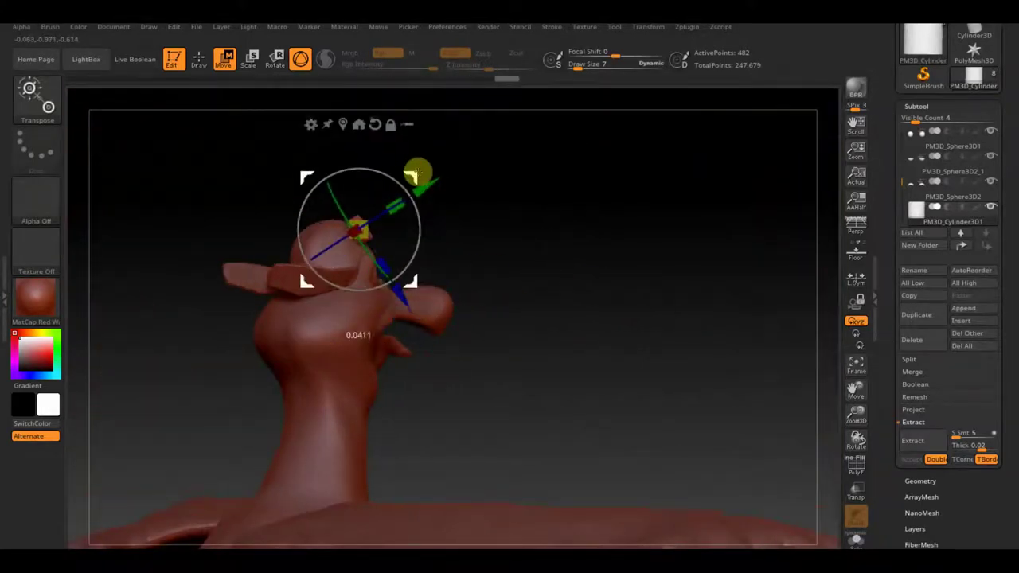
pyautogui.moveTo(528, 212)
pyautogui.mouseDown()
pyautogui.moveTo(390, 211)
pyautogui.moveTo(511, 279)
pyautogui.mouseUp()
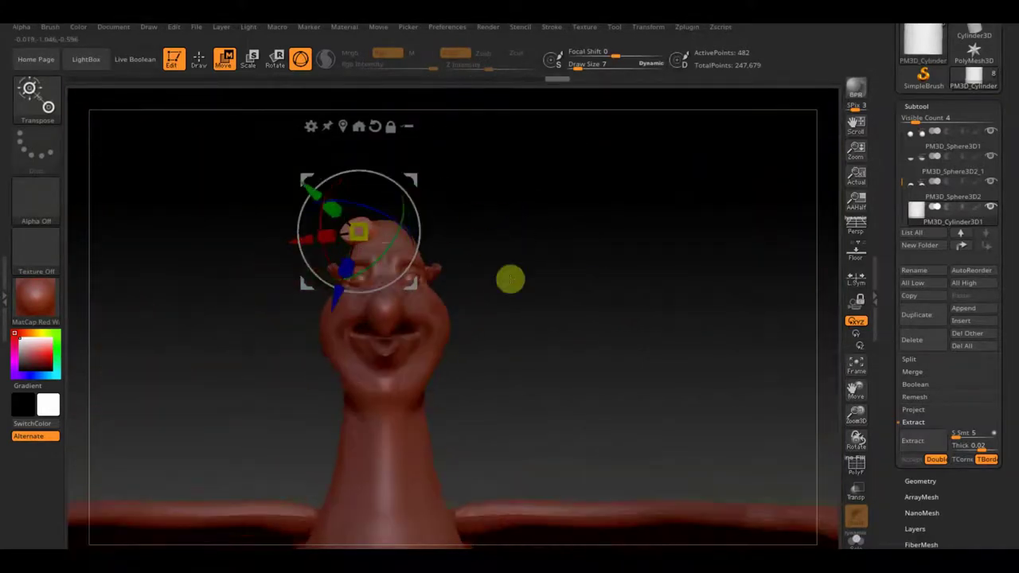
pyautogui.click(972, 476)
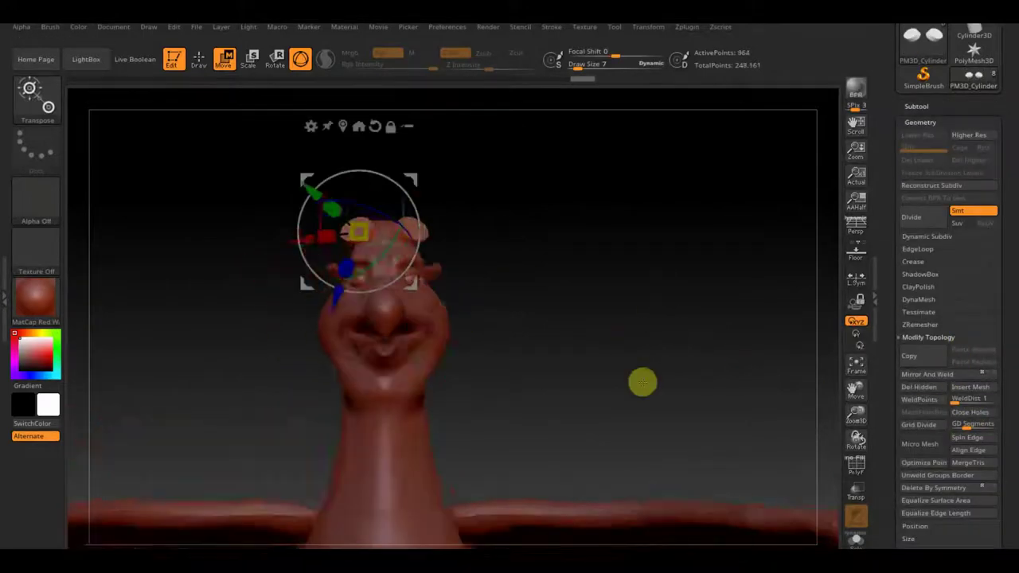
# Mirror the cylinder into a pair of goggle lenses and toggle PolyF to inspect them
pyautogui.moveTo(642, 382); pyautogui.dragTo(496, 453)
pyautogui.press('q')
pyautogui.moveTo(557, 295); pyautogui.dragTo(587, 315)
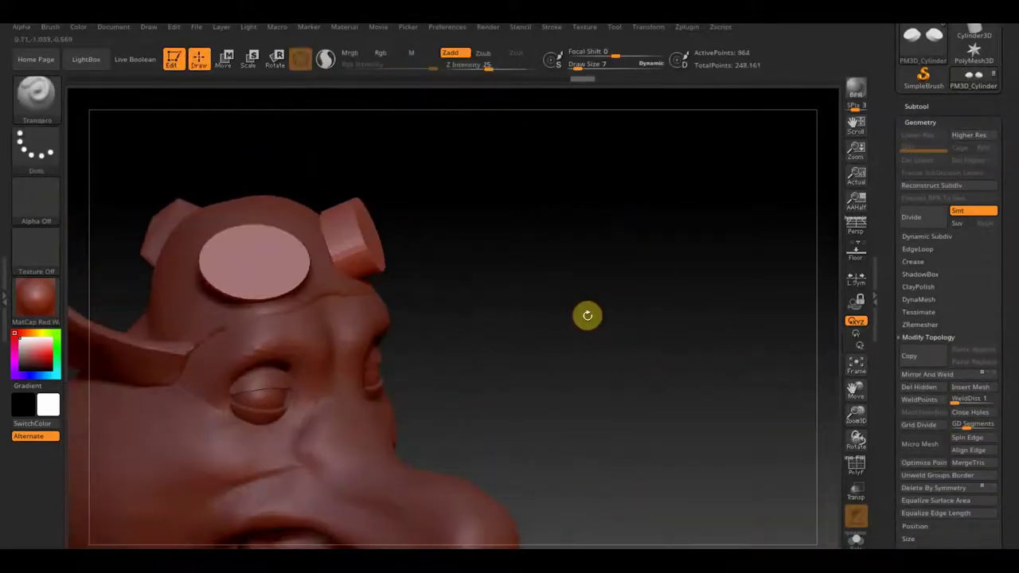
pyautogui.click(855, 464)
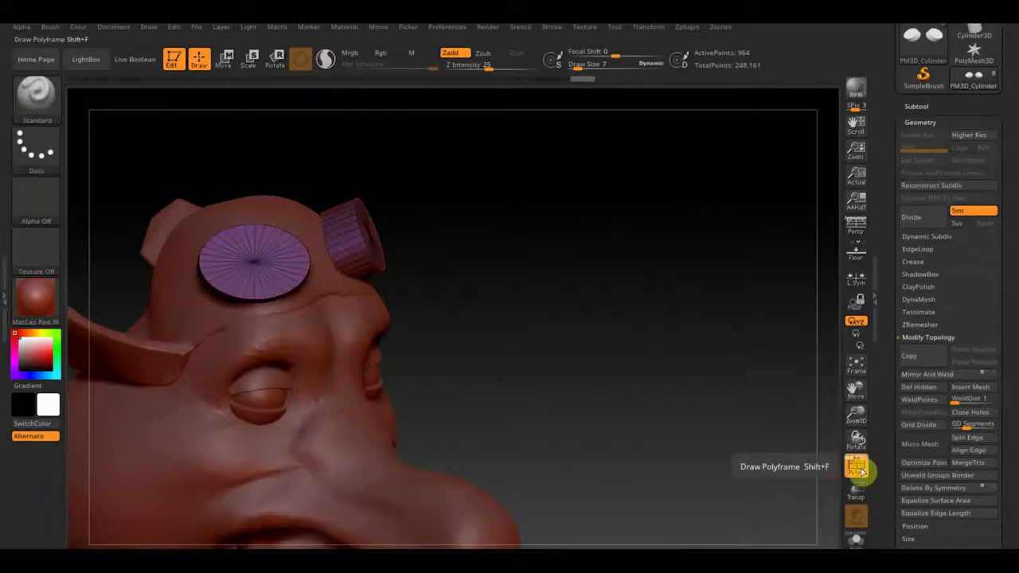
pyautogui.click(855, 464)
pyautogui.moveTo(671, 387); pyautogui.dragTo(536, 399)
pyautogui.moveTo(611, 398)
pyautogui.mouseDown()
pyautogui.moveTo(667, 423)
pyautogui.moveTo(653, 399)
pyautogui.mouseUp()
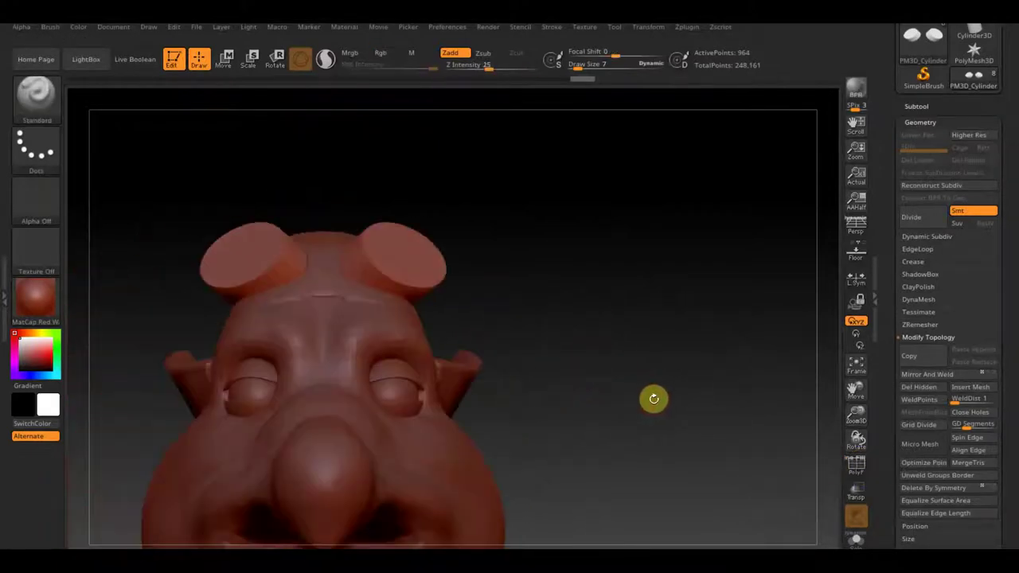
pyautogui.click(855, 468)
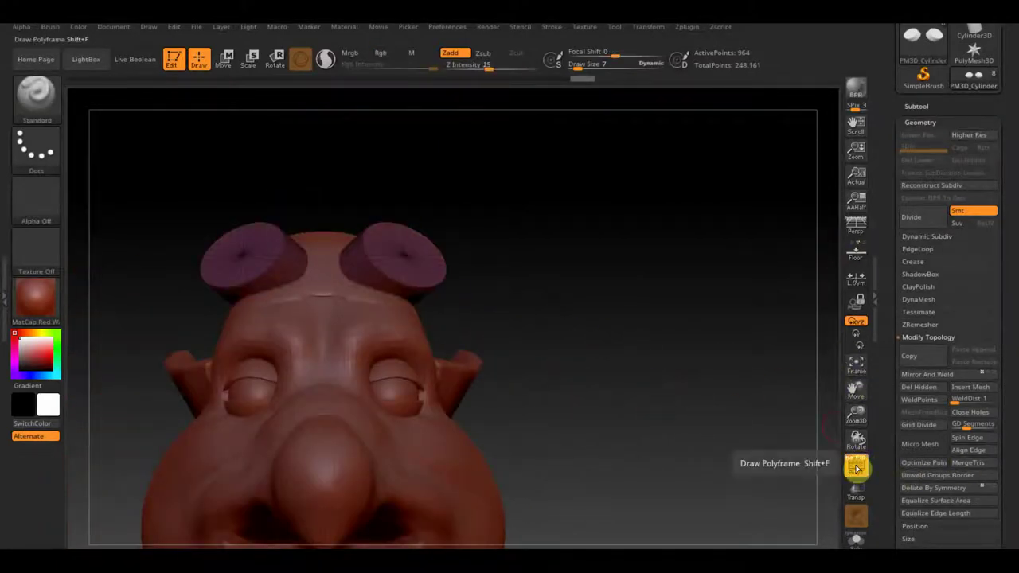
pyautogui.click(856, 468)
pyautogui.moveTo(655, 345)
pyautogui.mouseDown()
pyautogui.moveTo(544, 294)
pyautogui.moveTo(685, 284)
pyautogui.moveTo(682, 295)
pyautogui.mouseUp()
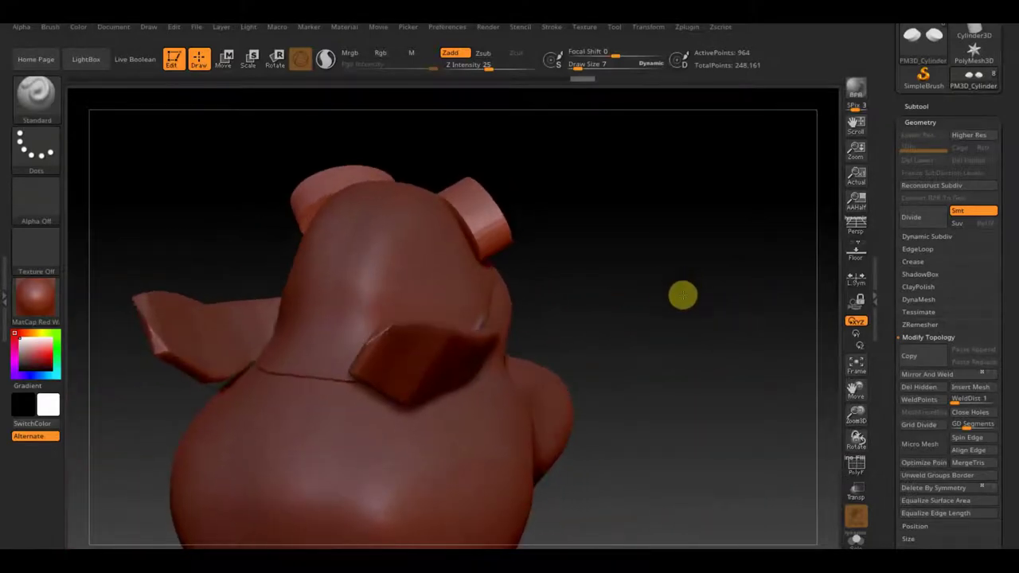
# Pick the CurveStrapSnap brush and draw a strap from one lens across the head
pyautogui.click(43, 92)
pyautogui.click(502, 280)
pyautogui.moveTo(436, 283); pyautogui.dragTo(293, 217)
# Undo the first strap attempt and redraw the goggle strap around the back of the head
pyautogui.moveTo(661, 252)
pyautogui.mouseDown()
pyautogui.moveTo(535, 254)
pyautogui.moveTo(298, 212)
pyautogui.moveTo(489, 225)
pyautogui.mouseUp()
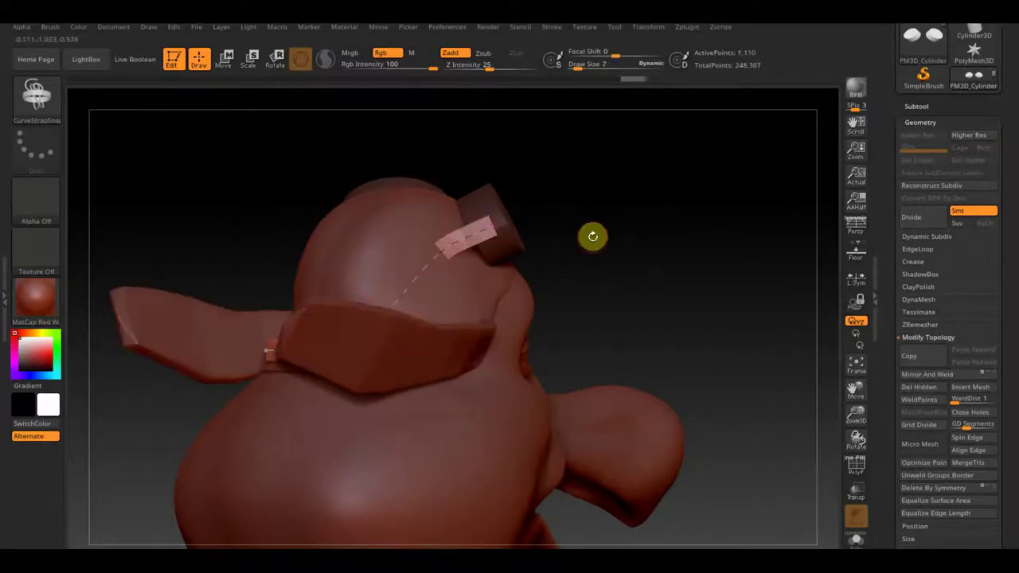
pyautogui.press('ctrl')
pyautogui.hotkey('ctrl', 'z')
pyautogui.press('w')
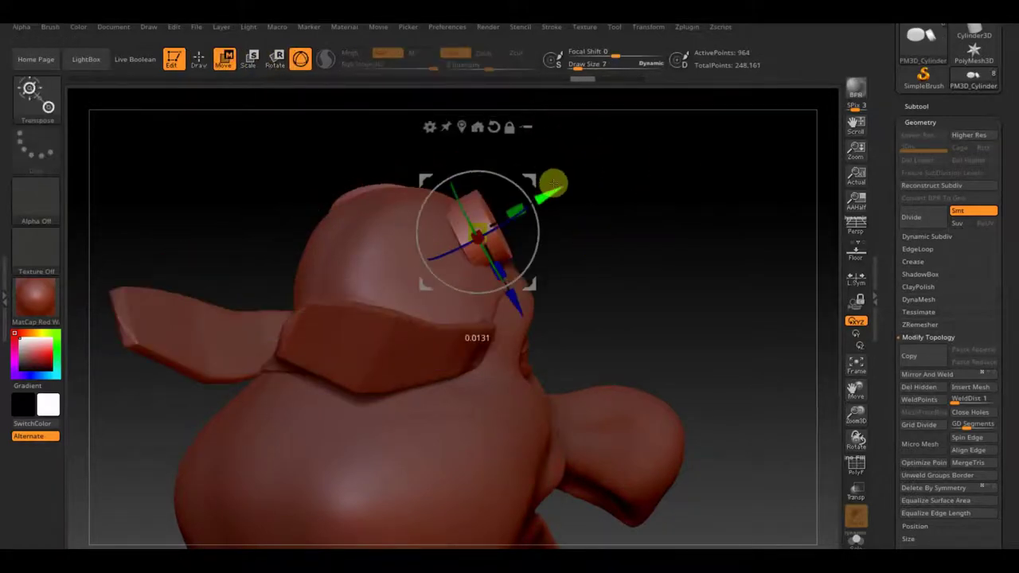
pyautogui.press('q')
pyautogui.moveTo(464, 239)
pyautogui.mouseDown()
pyautogui.moveTo(666, 228)
pyautogui.moveTo(383, 189)
pyautogui.moveTo(452, 238)
pyautogui.mouseUp()
pyautogui.press('w')
pyautogui.press('q')
pyautogui.moveTo(282, 272); pyautogui.dragTo(280, 272)
pyautogui.moveTo(557, 199)
pyautogui.mouseDown()
pyautogui.moveTo(644, 244)
pyautogui.moveTo(590, 303)
pyautogui.mouseUp()
# Mirror And Weld the strap and reposition it with Move so it joins both lenses
pyautogui.click(933, 379)
pyautogui.moveTo(796, 303)
pyautogui.mouseDown()
pyautogui.moveTo(693, 248)
pyautogui.moveTo(717, 209)
pyautogui.moveTo(739, 239)
pyautogui.moveTo(768, 243)
pyautogui.moveTo(450, 234)
pyautogui.mouseUp()
pyautogui.press('w')
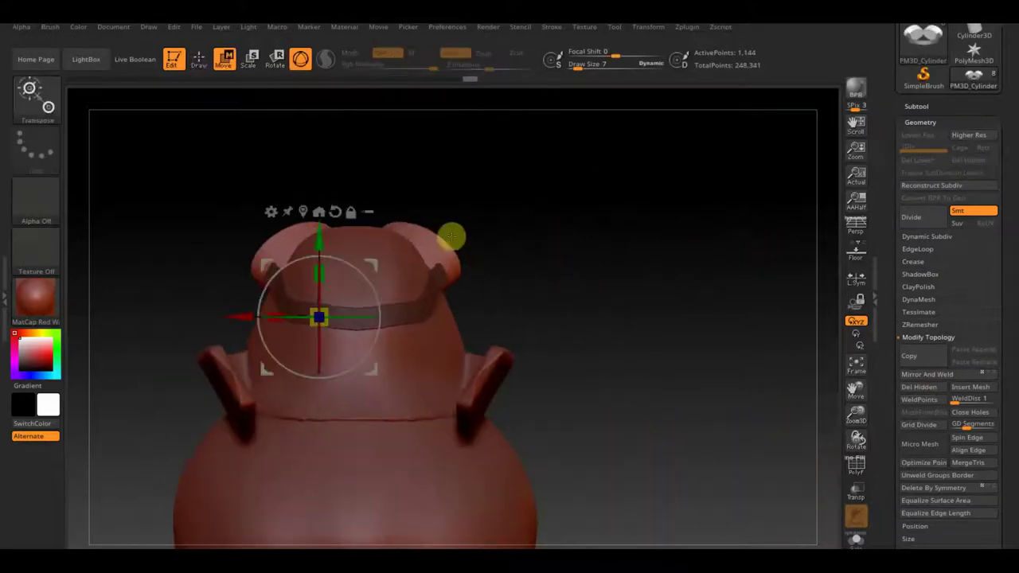
pyautogui.moveTo(377, 243)
pyautogui.mouseDown()
pyautogui.moveTo(740, 321)
pyautogui.moveTo(757, 310)
pyautogui.moveTo(748, 303)
pyautogui.mouseUp()
pyautogui.click(955, 370)
pyautogui.moveTo(836, 339)
pyautogui.mouseDown()
pyautogui.moveTo(682, 343)
pyautogui.moveTo(614, 287)
pyautogui.mouseUp()
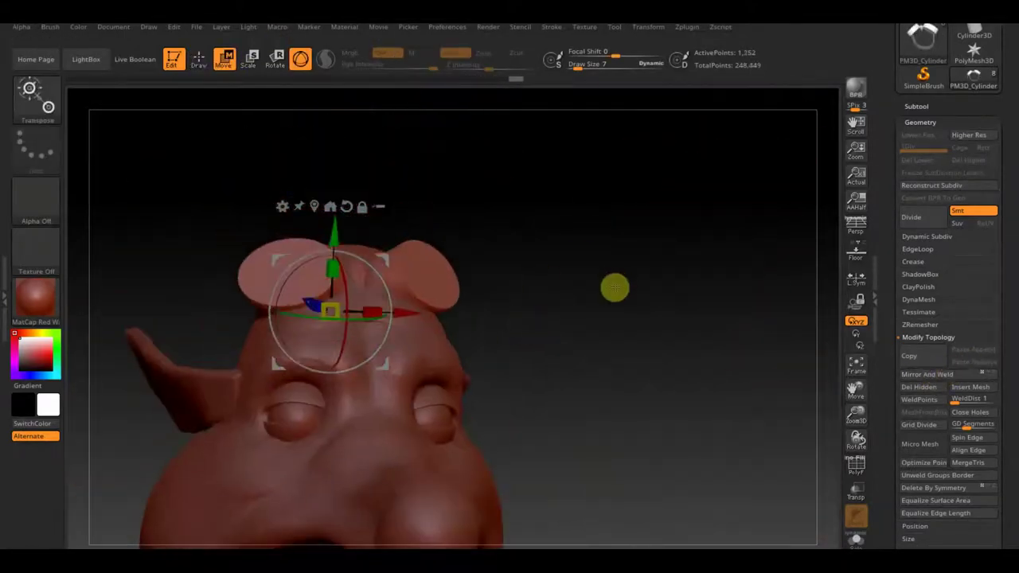
pyautogui.click(199, 59)
# Draw a short bridge piece between the two goggle lenses and inspect it from below
pyautogui.hotkey('ctrl', 'z')
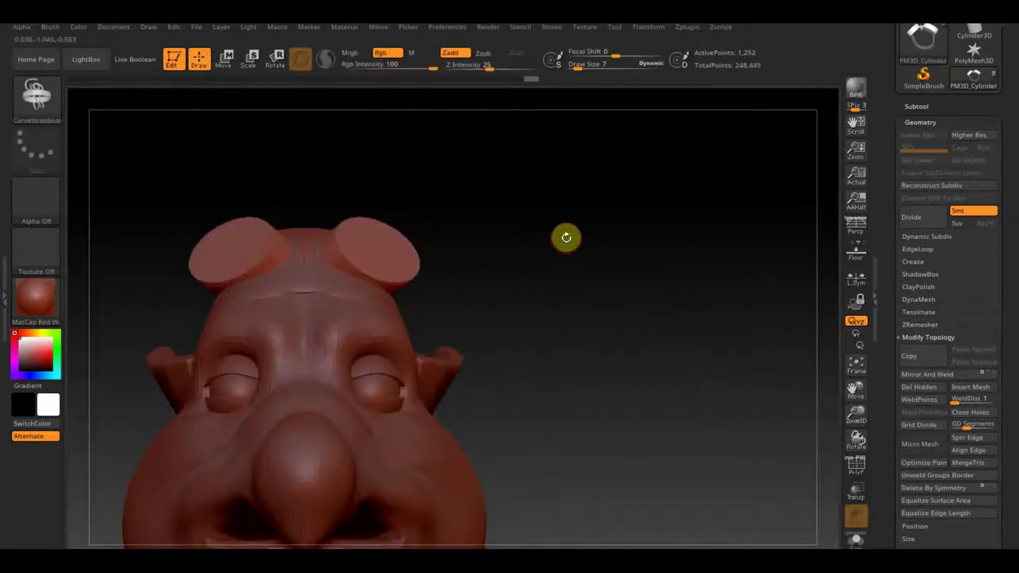
pyautogui.moveTo(291, 253); pyautogui.dragTo(318, 253)
pyautogui.moveTo(613, 266)
pyautogui.mouseDown()
pyautogui.moveTo(632, 330)
pyautogui.moveTo(621, 337)
pyautogui.mouseUp()
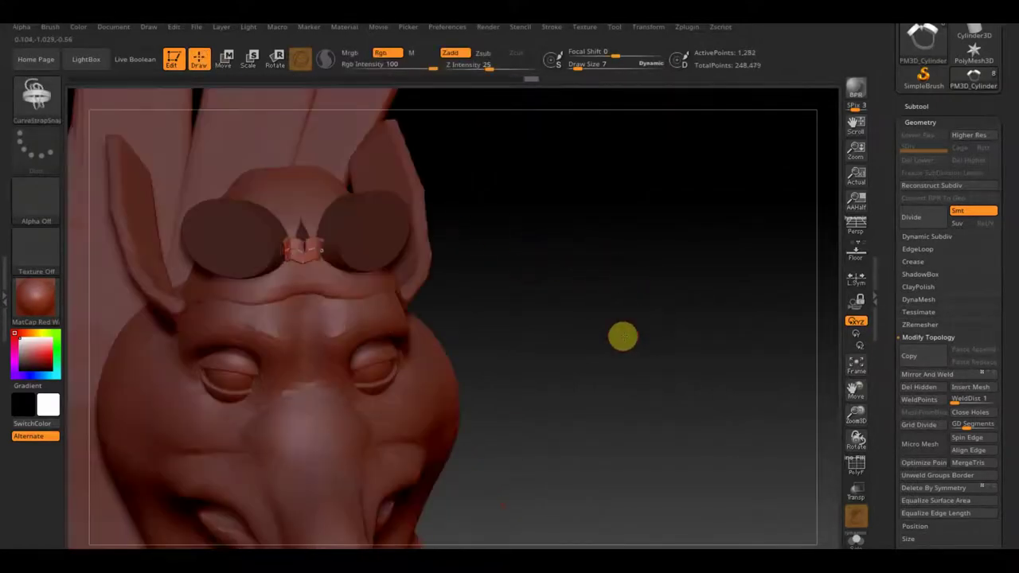
pyautogui.moveTo(289, 164)
pyautogui.mouseDown()
pyautogui.moveTo(505, 296)
pyautogui.moveTo(603, 266)
pyautogui.moveTo(578, 406)
pyautogui.moveTo(351, 311)
pyautogui.moveTo(578, 230)
pyautogui.moveTo(640, 255)
pyautogui.moveTo(677, 339)
pyautogui.moveTo(634, 313)
pyautogui.mouseUp()
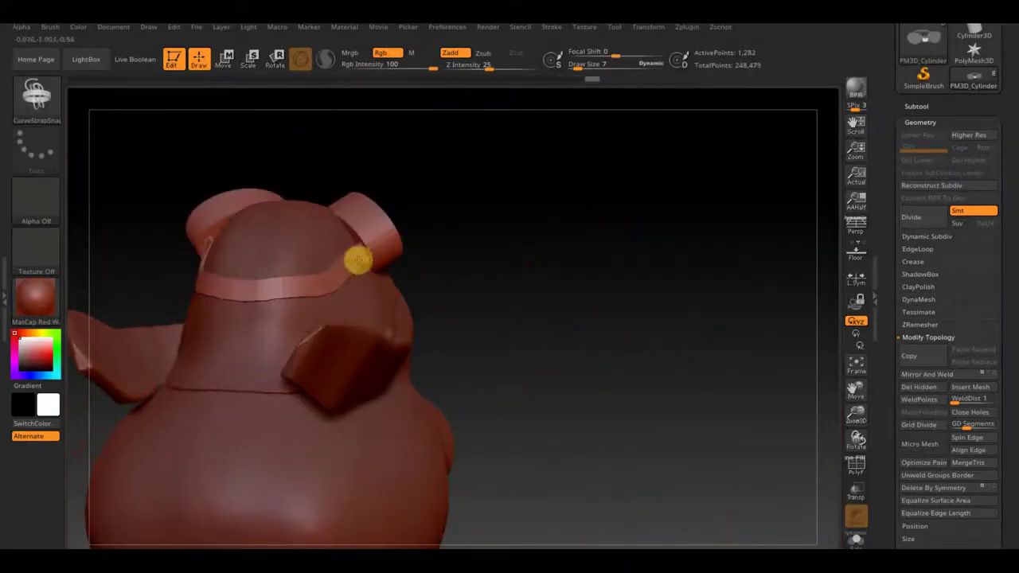
pyautogui.press('b')
pyautogui.click(291, 119)
pyautogui.moveTo(558, 299); pyautogui.dragTo(567, 334)
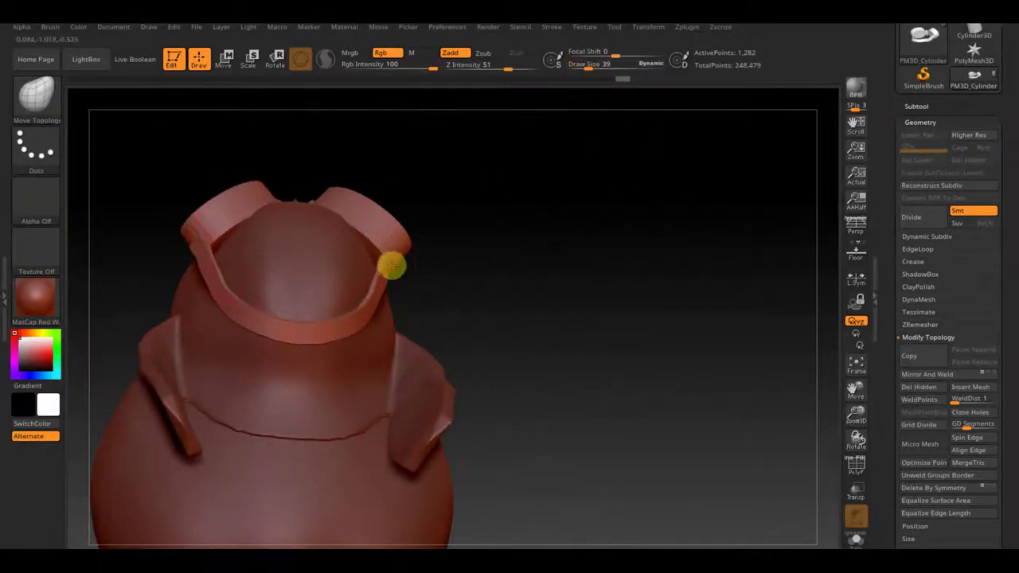
pyautogui.moveTo(392, 274)
pyautogui.mouseDown()
pyautogui.moveTo(445, 279)
pyautogui.moveTo(593, 264)
pyautogui.moveTo(268, 353)
pyautogui.mouseUp()
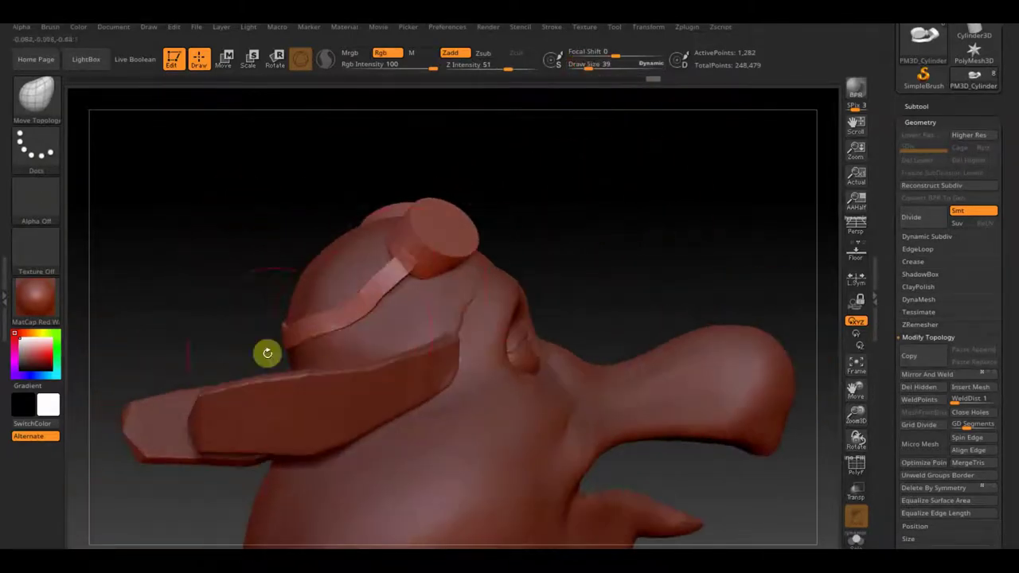
# DynaMesh the goggle pieces into one mesh and orbit to a close view of the goggles
pyautogui.moveTo(654, 211); pyautogui.dragTo(484, 241)
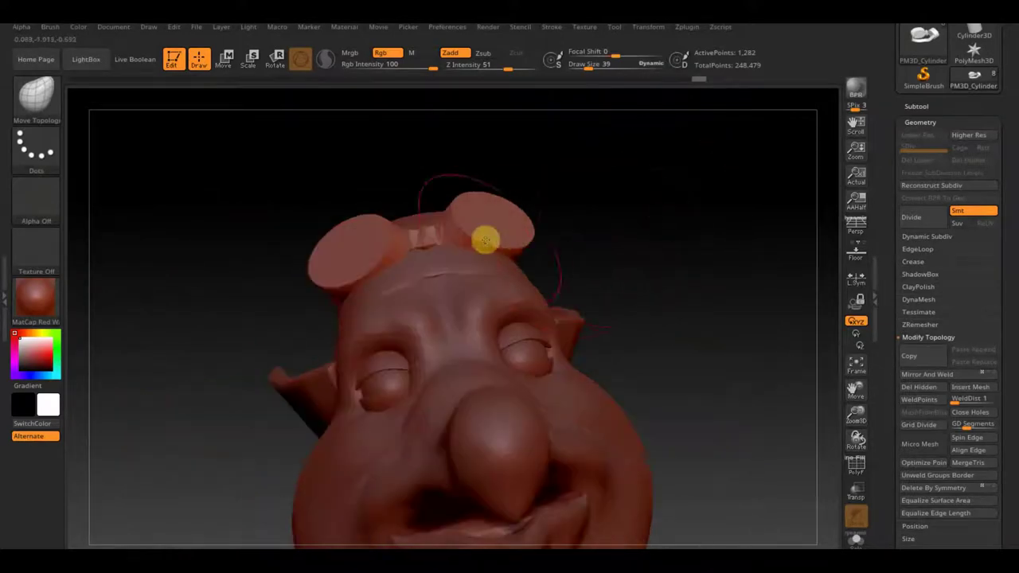
pyautogui.keyDown('shift'); pyautogui.moveTo(709, 258); pyautogui.dragTo(924, 261); pyautogui.keyUp('shift')
pyautogui.click(920, 299)
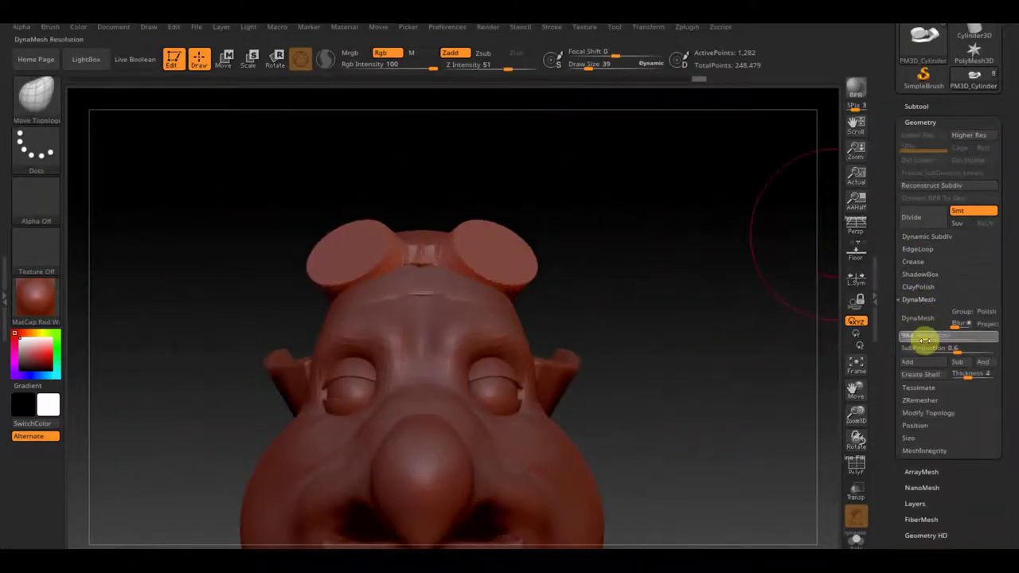
pyautogui.click(918, 318)
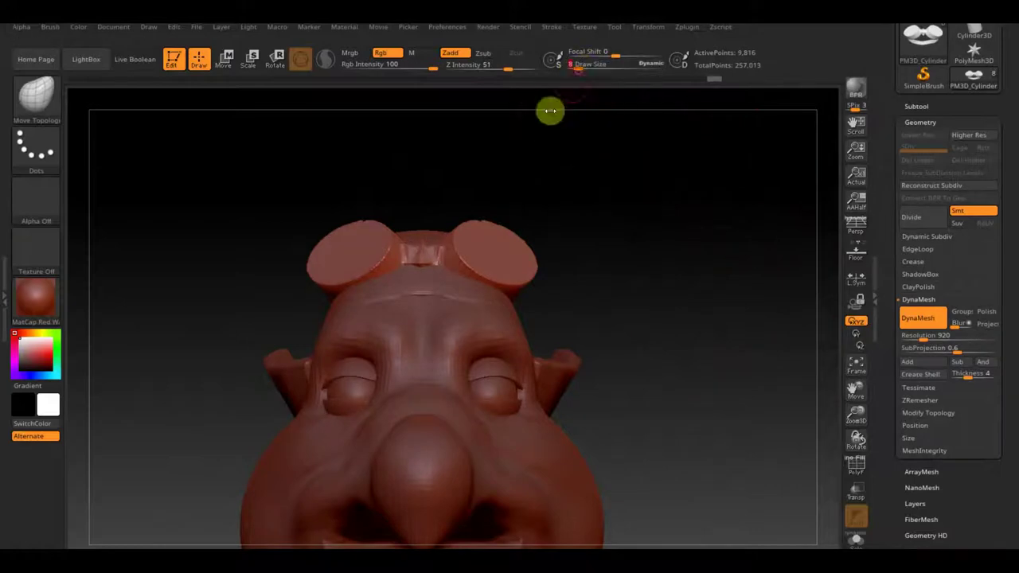
pyautogui.moveTo(412, 260)
pyautogui.mouseDown()
pyautogui.moveTo(619, 261)
pyautogui.moveTo(623, 236)
pyautogui.moveTo(433, 257)
pyautogui.moveTo(676, 202)
pyautogui.moveTo(425, 228)
pyautogui.mouseUp()
pyautogui.press('b')
pyautogui.press('c')
pyautogui.press('b')
pyautogui.moveTo(565, 353)
pyautogui.mouseDown()
pyautogui.moveTo(664, 348)
pyautogui.moveTo(550, 271)
pyautogui.moveTo(576, 132)
pyautogui.moveTo(772, 264)
pyautogui.moveTo(562, 202)
pyautogui.moveTo(752, 216)
pyautogui.moveTo(721, 216)
pyautogui.moveTo(560, 291)
pyautogui.moveTo(724, 182)
pyautogui.moveTo(741, 212)
pyautogui.mouseUp()
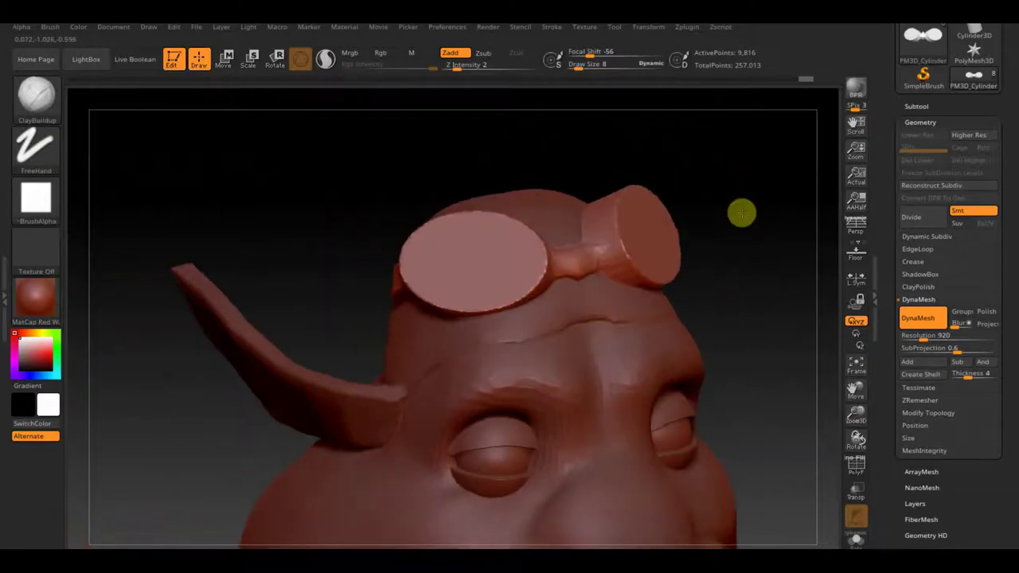
# Mask a circle on the lens with a Circle stroke, invert it, and shift the lens surface
pyautogui.keyDown('ctrl'); pyautogui.click(35, 145); pyautogui.keyUp('ctrl')
pyautogui.keyDown('ctrl'); pyautogui.click(239, 199); pyautogui.keyUp('ctrl')
pyautogui.keyDown('ctrl'); pyautogui.moveTo(482, 281); pyautogui.dragTo(517, 302); pyautogui.keyUp('ctrl')
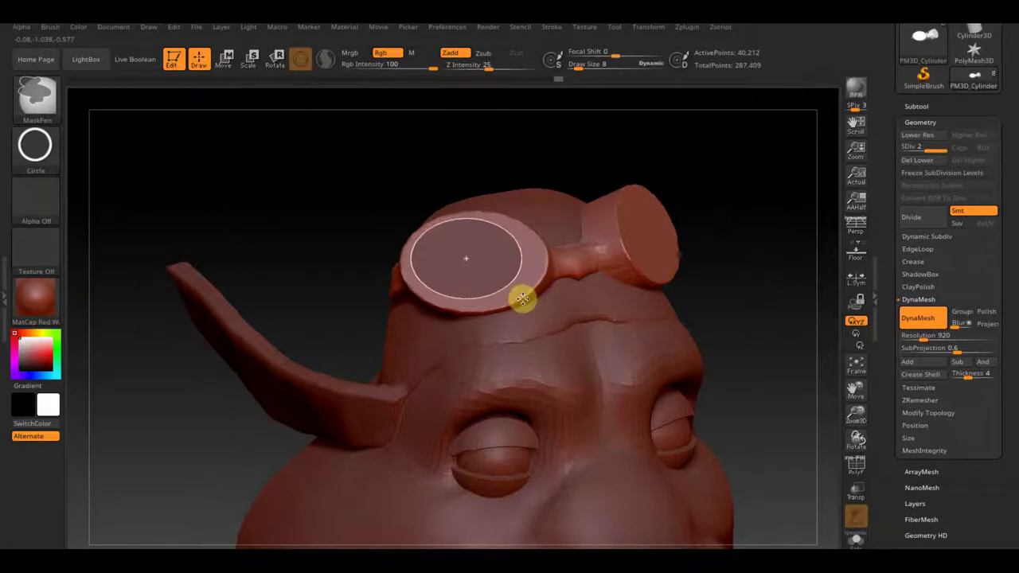
pyautogui.keyDown('ctrl'); pyautogui.moveTo(535, 301); pyautogui.dragTo(537, 302); pyautogui.keyUp('ctrl')
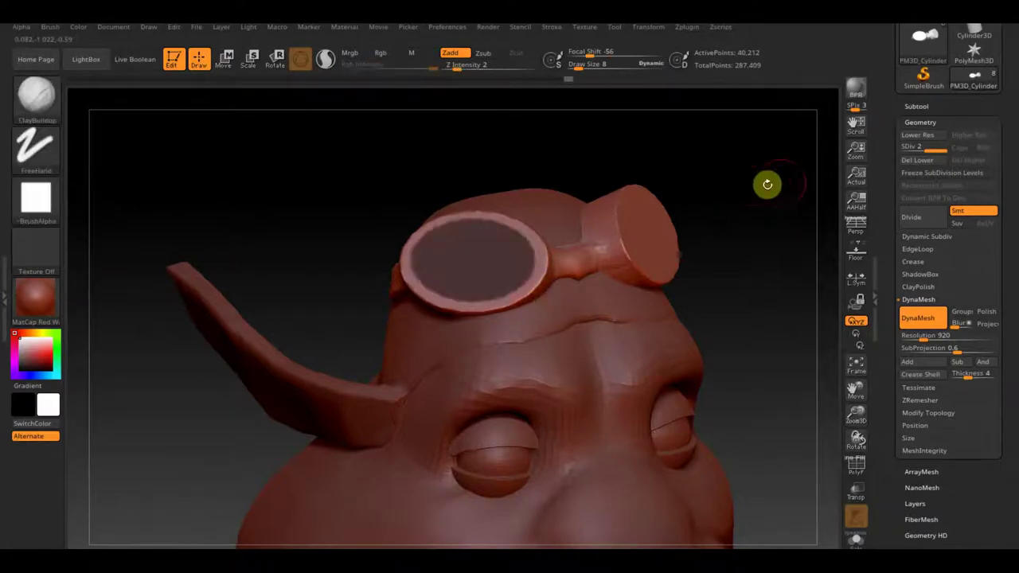
pyautogui.keyDown('ctrl'); pyautogui.click(753, 177); pyautogui.keyUp('ctrl')
pyautogui.moveTo(752, 178); pyautogui.dragTo(300, 93)
pyautogui.press('w')
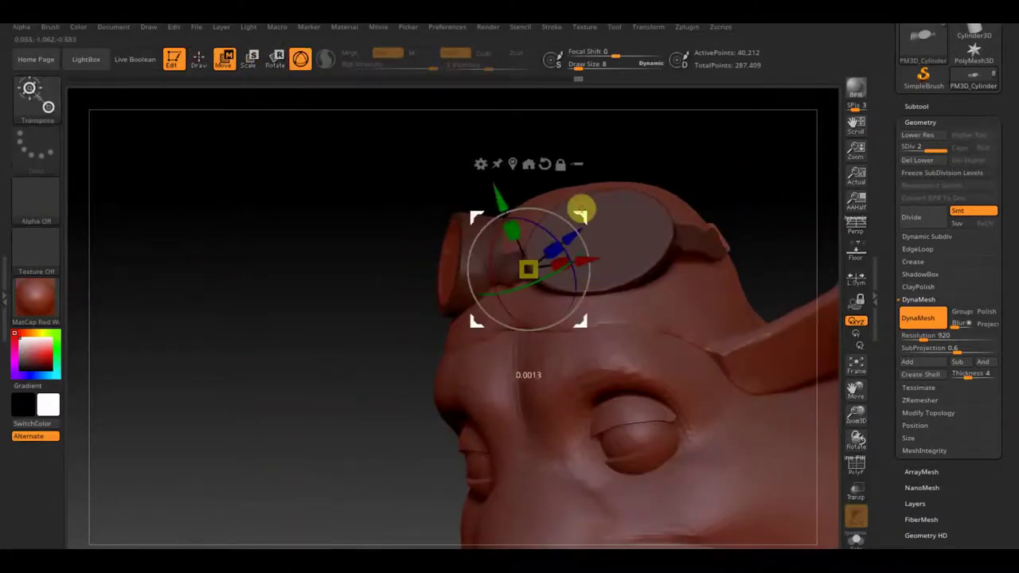
pyautogui.moveTo(580, 212)
pyautogui.mouseDown()
pyautogui.moveTo(630, 234)
pyautogui.moveTo(614, 284)
pyautogui.moveTo(641, 237)
pyautogui.moveTo(437, 91)
pyautogui.moveTo(371, 91)
pyautogui.moveTo(191, 190)
pyautogui.moveTo(178, 213)
pyautogui.moveTo(263, 239)
pyautogui.mouseUp()
pyautogui.click(198, 58)
# Hide the head subtool so only the goggles show, and turn them to a new angle
pyautogui.click(916, 106)
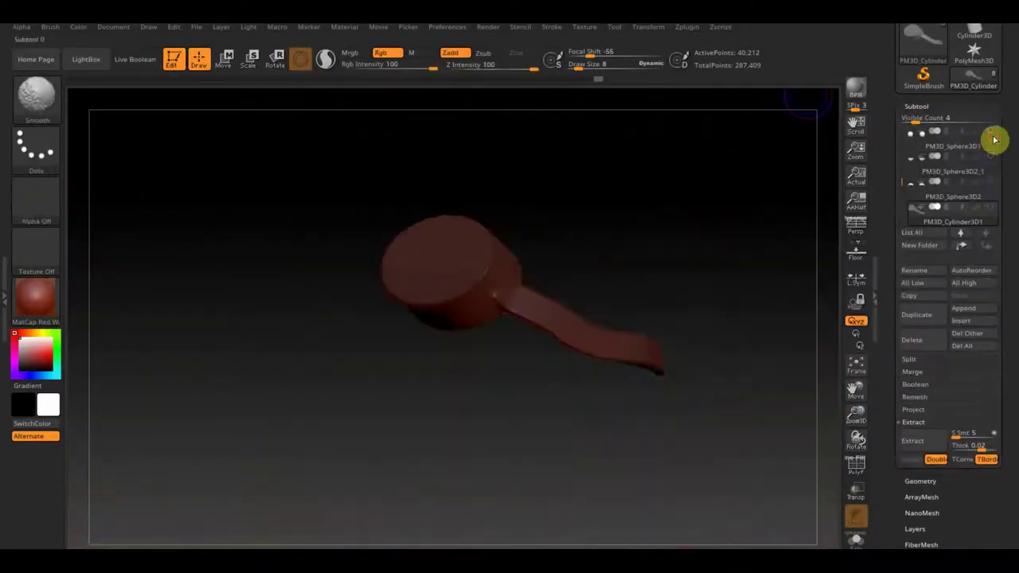
pyautogui.moveTo(796, 238)
pyautogui.mouseDown()
pyautogui.moveTo(721, 350)
pyautogui.moveTo(417, 335)
pyautogui.moveTo(734, 266)
pyautogui.moveTo(692, 339)
pyautogui.moveTo(689, 279)
pyautogui.moveTo(69, 150)
pyautogui.mouseUp()
pyautogui.press('w')
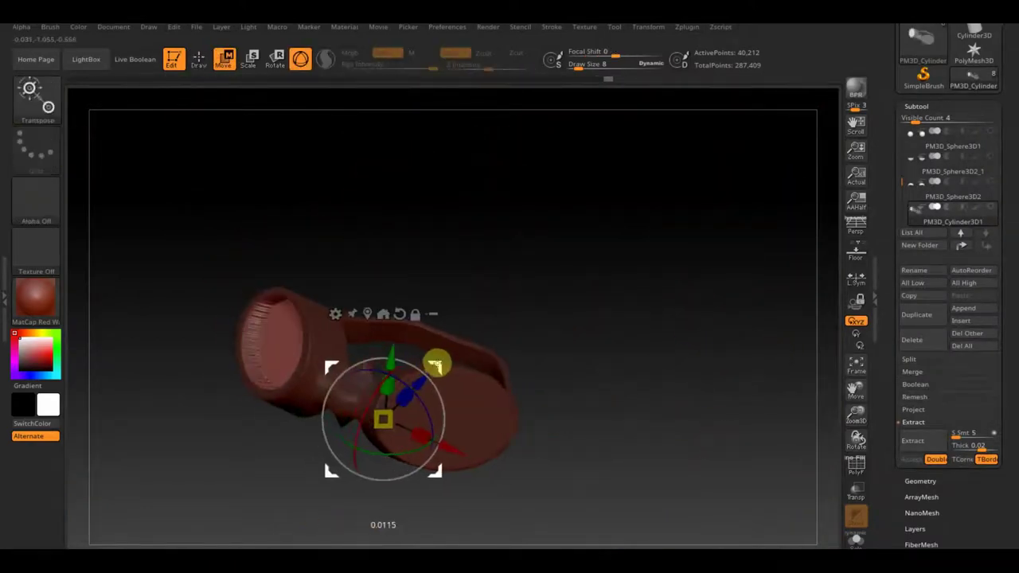
pyautogui.moveTo(437, 359)
pyautogui.mouseDown()
pyautogui.moveTo(607, 329)
pyautogui.moveTo(445, 444)
pyautogui.moveTo(437, 443)
pyautogui.moveTo(550, 369)
pyautogui.moveTo(448, 387)
pyautogui.moveTo(427, 363)
pyautogui.moveTo(569, 341)
pyautogui.moveTo(438, 402)
pyautogui.moveTo(610, 323)
pyautogui.moveTo(632, 302)
pyautogui.moveTo(633, 315)
pyautogui.mouseUp()
# Remesh the goggles into one even DynaMesh and face them front-on
pyautogui.click(921, 483)
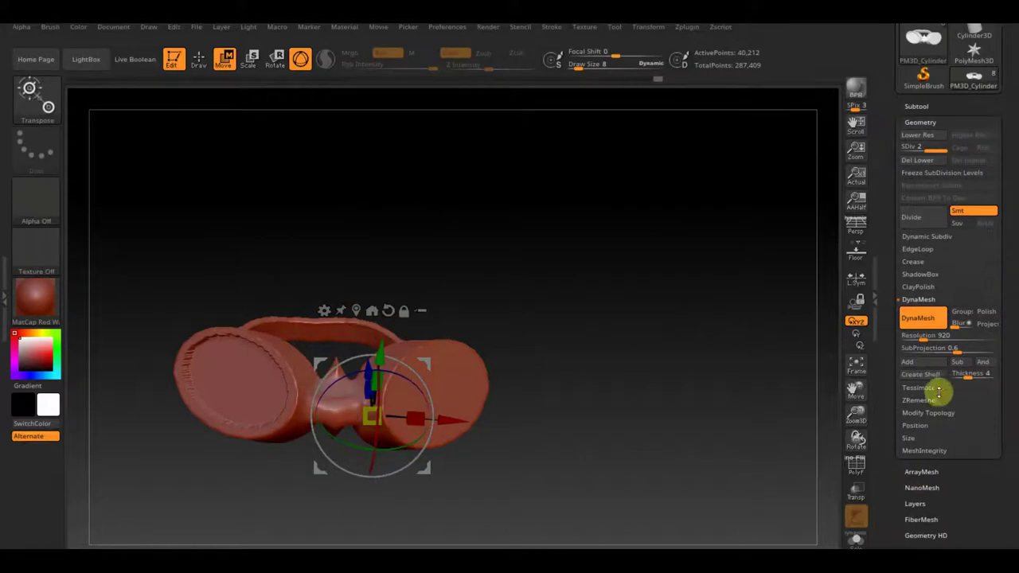
pyautogui.click(923, 318)
pyautogui.moveTo(682, 353)
pyautogui.mouseDown()
pyautogui.moveTo(684, 398)
pyautogui.moveTo(643, 437)
pyautogui.moveTo(273, 83)
pyautogui.mouseUp()
pyautogui.click(928, 412)
pyautogui.click(197, 59)
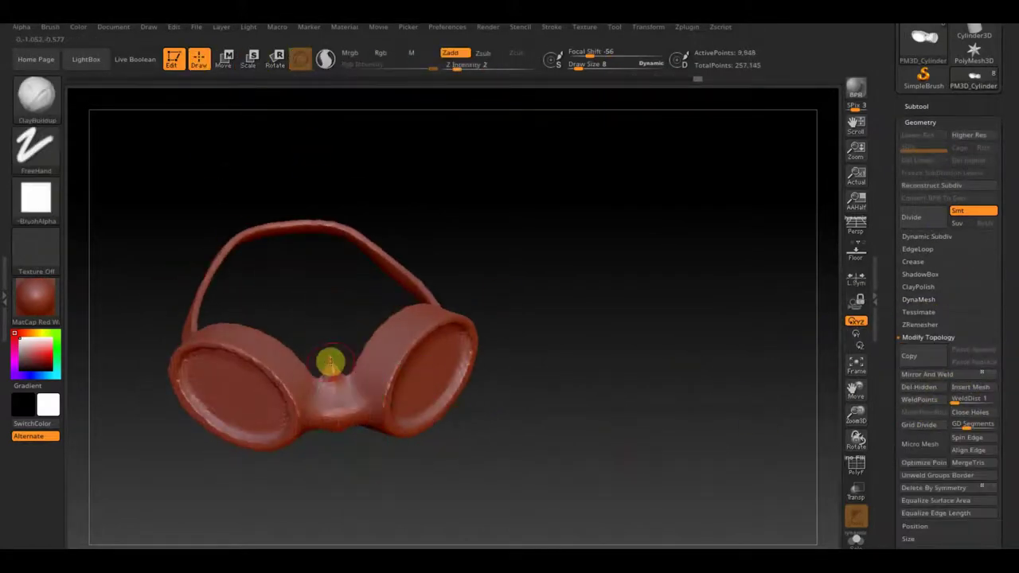
pyautogui.moveTo(327, 364); pyautogui.dragTo(327, 338)
# TrimRect both sides of the bridge between the lenses into a cleaner point
pyautogui.hotkey('ctrl', 'shift')
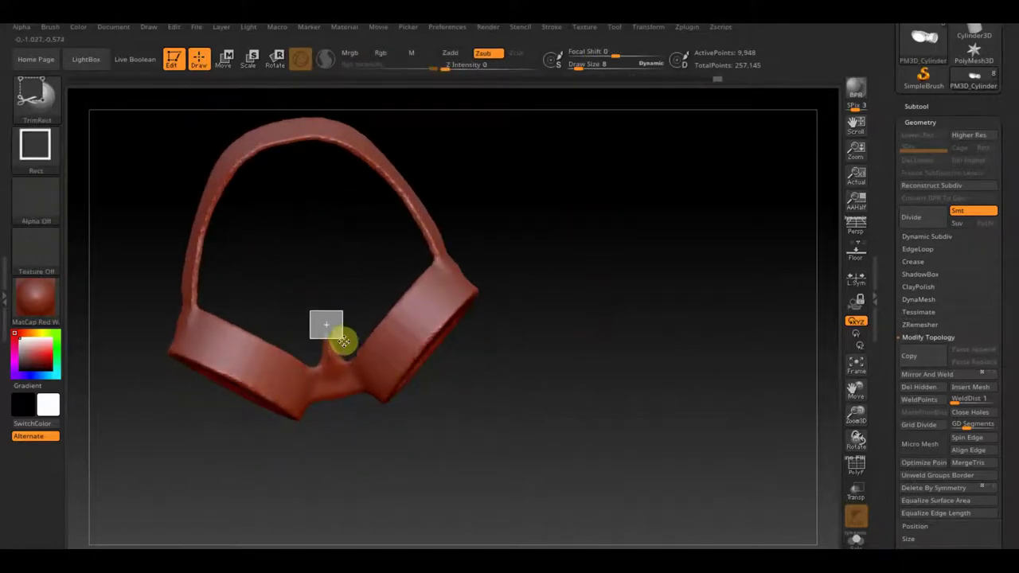
pyautogui.keyDown('ctrl'); pyautogui.keyDown('shift'); pyautogui.moveTo(344, 358); pyautogui.dragTo(316, 326); pyautogui.keyUp('shift'); pyautogui.keyUp('ctrl')
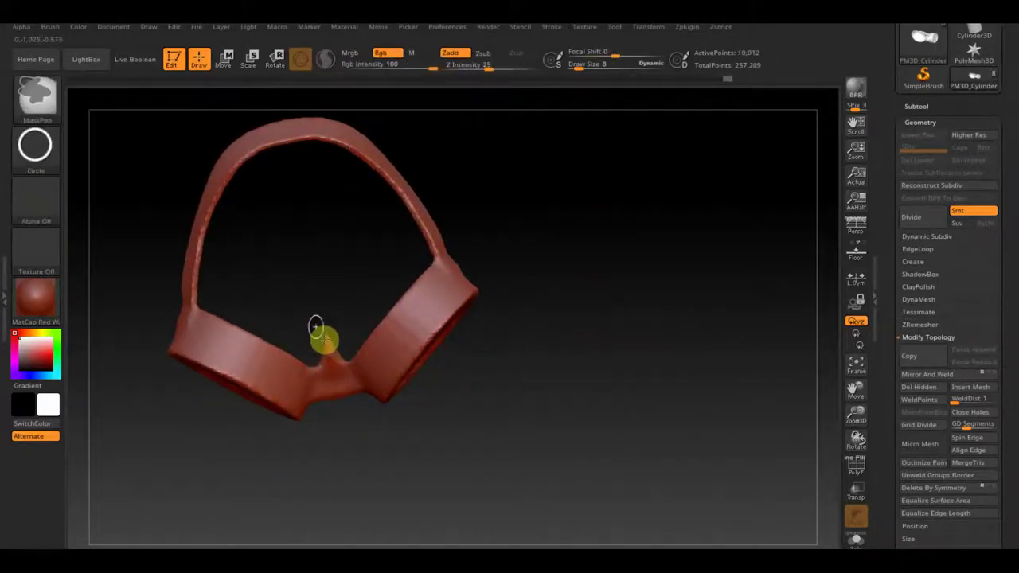
pyautogui.keyDown('ctrl'); pyautogui.keyDown('shift'); pyautogui.click(390, 348); pyautogui.keyUp('shift'); pyautogui.keyUp('ctrl')
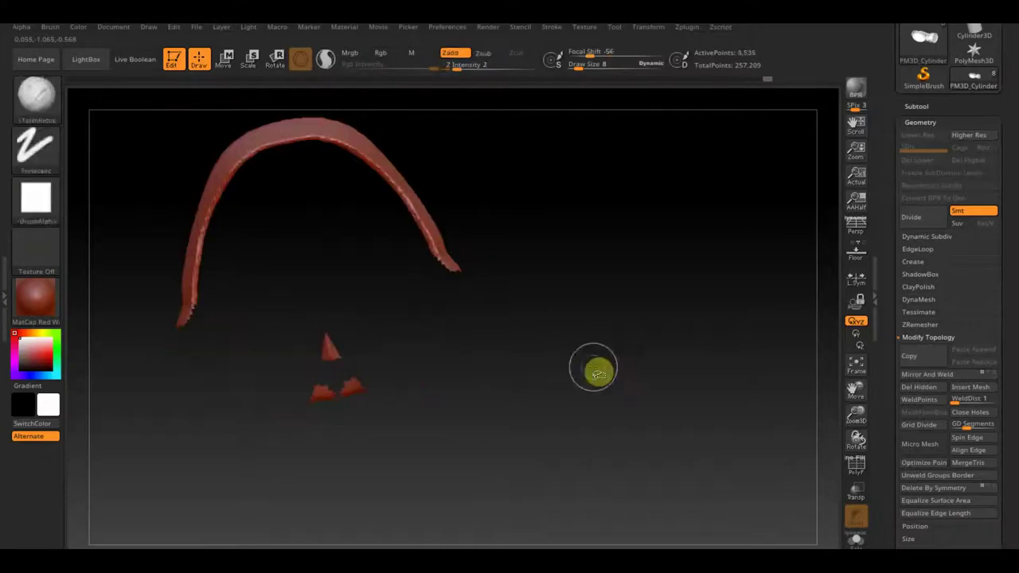
pyautogui.keyDown('ctrl'); pyautogui.keyDown('shift'); pyautogui.click(596, 368); pyautogui.keyUp('shift'); pyautogui.keyUp('ctrl')
pyautogui.moveTo(535, 339)
pyautogui.mouseDown()
pyautogui.moveTo(645, 348)
pyautogui.moveTo(246, 295)
pyautogui.moveTo(273, 358)
pyautogui.mouseUp()
pyautogui.click(34, 143)
pyautogui.moveTo(612, 323); pyautogui.dragTo(605, 314)
pyautogui.keyDown('ctrl'); pyautogui.keyDown('shift'); pyautogui.moveTo(252, 259); pyautogui.dragTo(273, 285); pyautogui.keyUp('shift'); pyautogui.keyUp('ctrl')
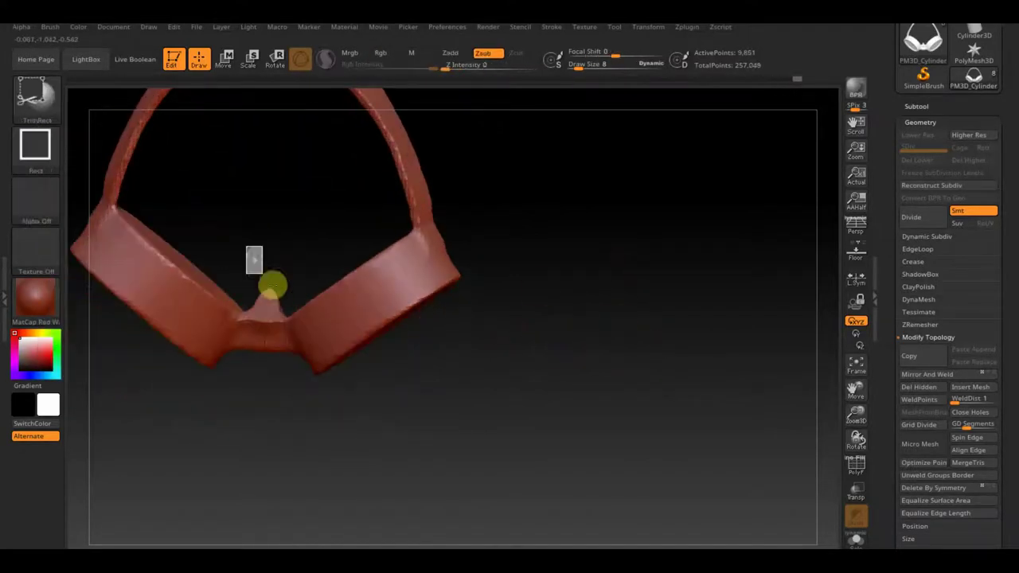
pyautogui.keyDown('ctrl'); pyautogui.keyDown('shift'); pyautogui.click(592, 237); pyautogui.keyUp('shift'); pyautogui.keyUp('ctrl')
pyautogui.moveTo(592, 237)
pyautogui.mouseDown()
pyautogui.moveTo(638, 269)
pyautogui.moveTo(586, 404)
pyautogui.mouseUp()
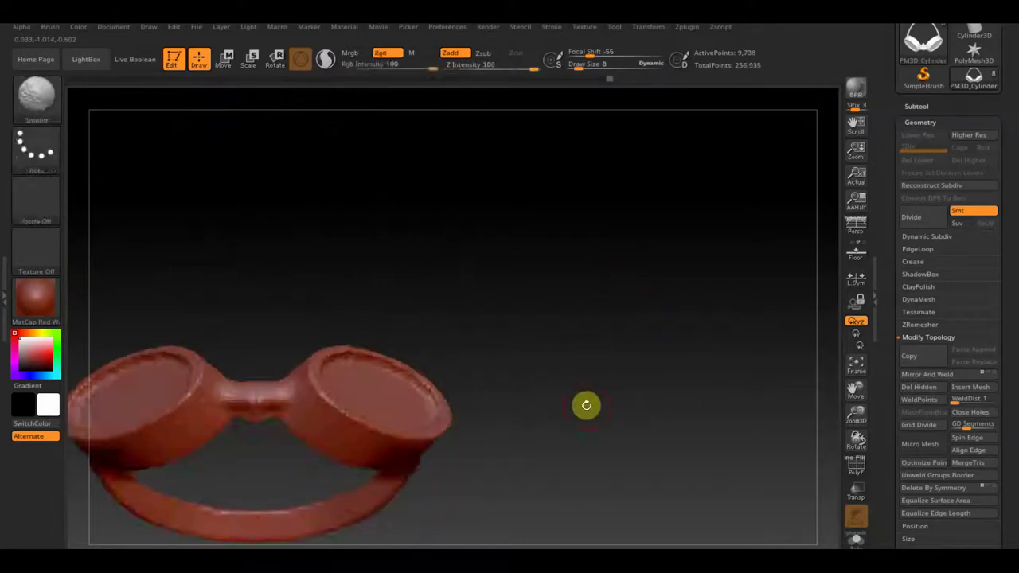
# Unhide the head and body subtools, frame the whole duck, and turn it to face head-on
pyautogui.click(856, 364)
pyautogui.click(944, 120)
pyautogui.click(991, 132)
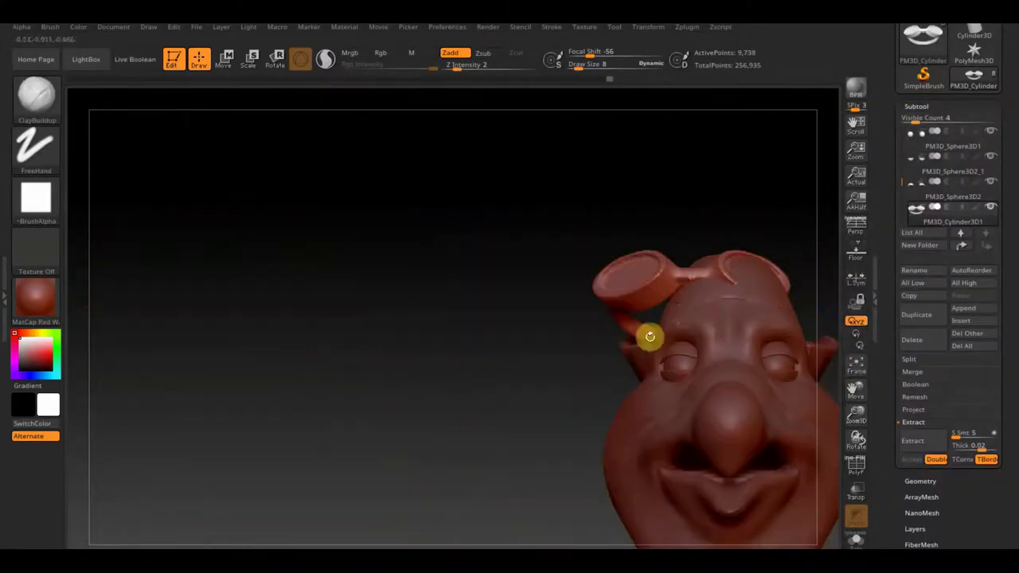
pyautogui.moveTo(647, 336); pyautogui.dragTo(725, 368)
pyautogui.click(855, 364)
pyautogui.moveTo(796, 414)
pyautogui.keyDown('alt'); pyautogui.mouseDown()
pyautogui.moveTo(636, 514)
pyautogui.moveTo(608, 409)
pyautogui.mouseUp(); pyautogui.keyUp('alt')
pyautogui.press('w')
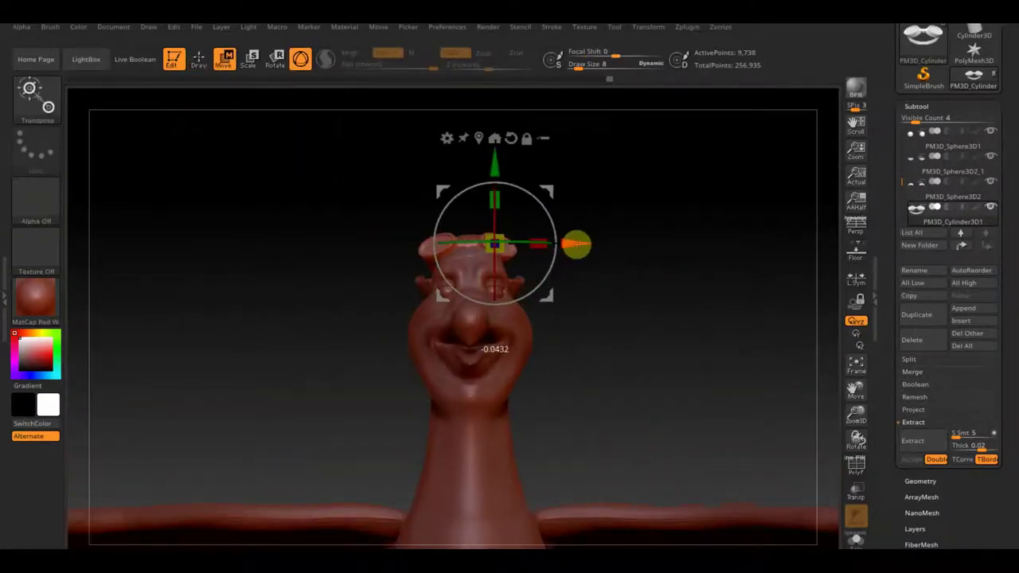
pyautogui.moveTo(576, 243); pyautogui.dragTo(677, 336)
pyautogui.moveTo(559, 191)
pyautogui.mouseDown()
pyautogui.moveTo(696, 286)
pyautogui.moveTo(673, 318)
pyautogui.moveTo(694, 351)
pyautogui.moveTo(682, 379)
pyautogui.moveTo(677, 201)
pyautogui.mouseUp()
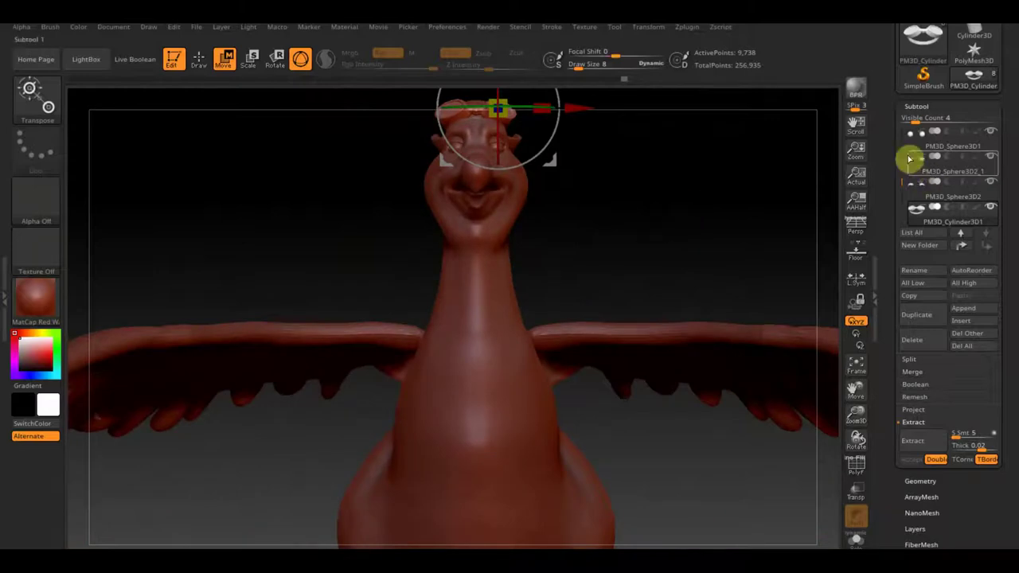
pyautogui.click(485, 266)
pyautogui.click(200, 61)
# Mask a band around the duck's neck and extract it as the new Extract4 collar subtool
pyautogui.moveTo(388, 258)
pyautogui.keyDown('ctrl'); pyautogui.mouseDown()
pyautogui.moveTo(560, 307)
pyautogui.moveTo(723, 262)
pyautogui.moveTo(749, 269)
pyautogui.mouseUp(); pyautogui.keyUp('ctrl')
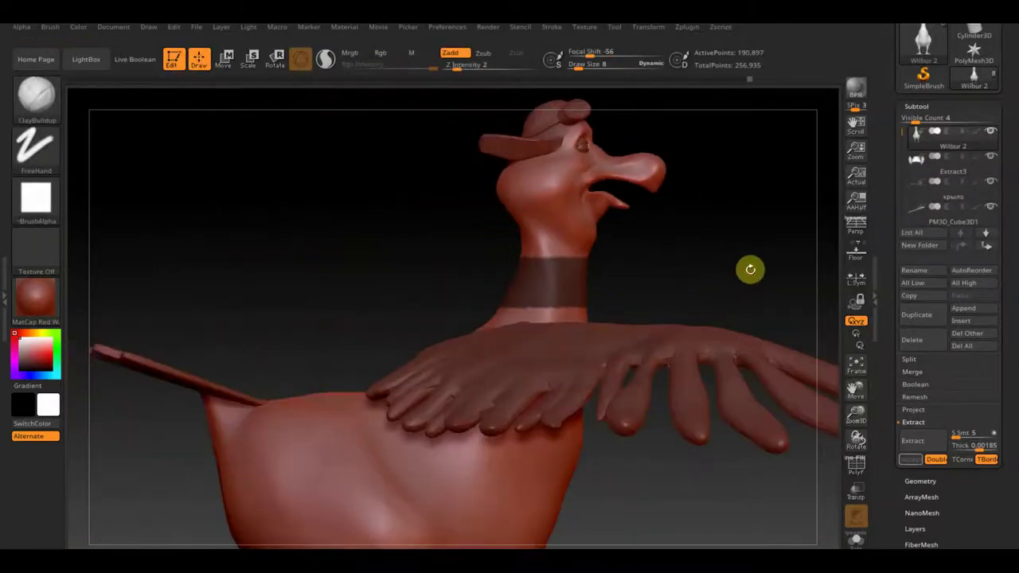
pyautogui.click(928, 444)
pyautogui.click(909, 460)
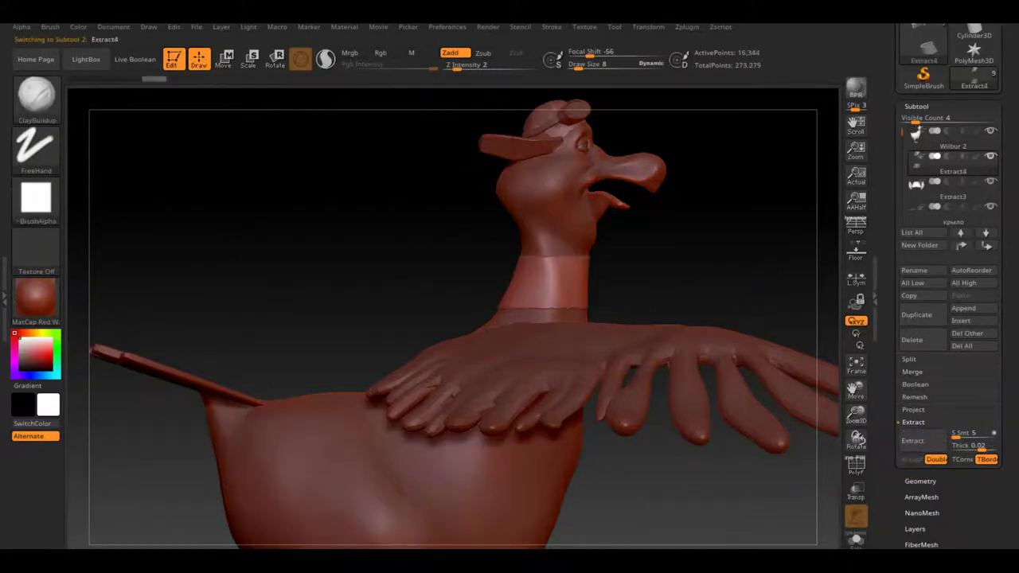
pyautogui.click(928, 387)
# Undo the collar inflation and scrub the undo history back to the thin neck band
pyautogui.moveTo(946, 359); pyautogui.dragTo(959, 366)
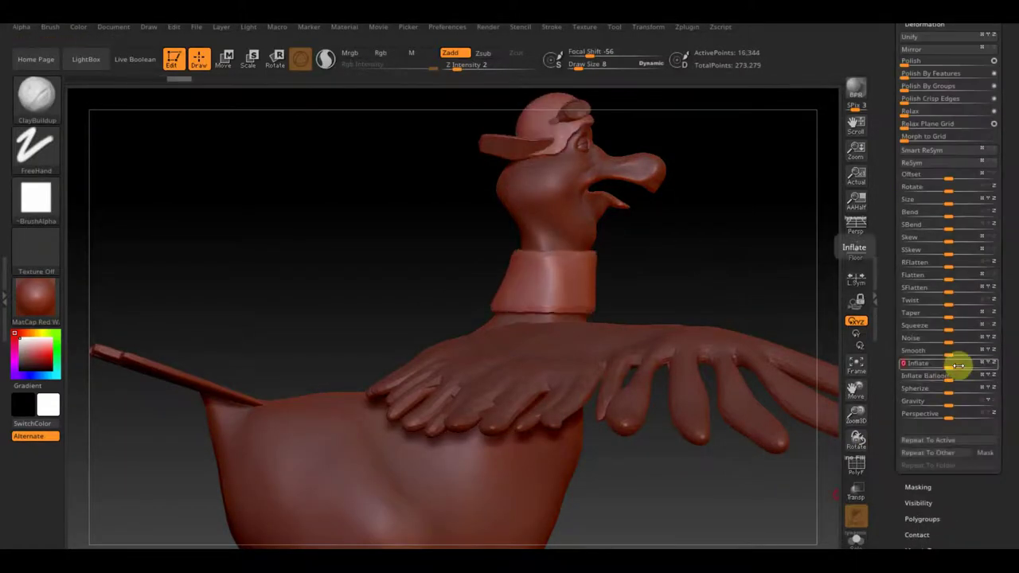
pyautogui.hotkey('ctrl', 'z')
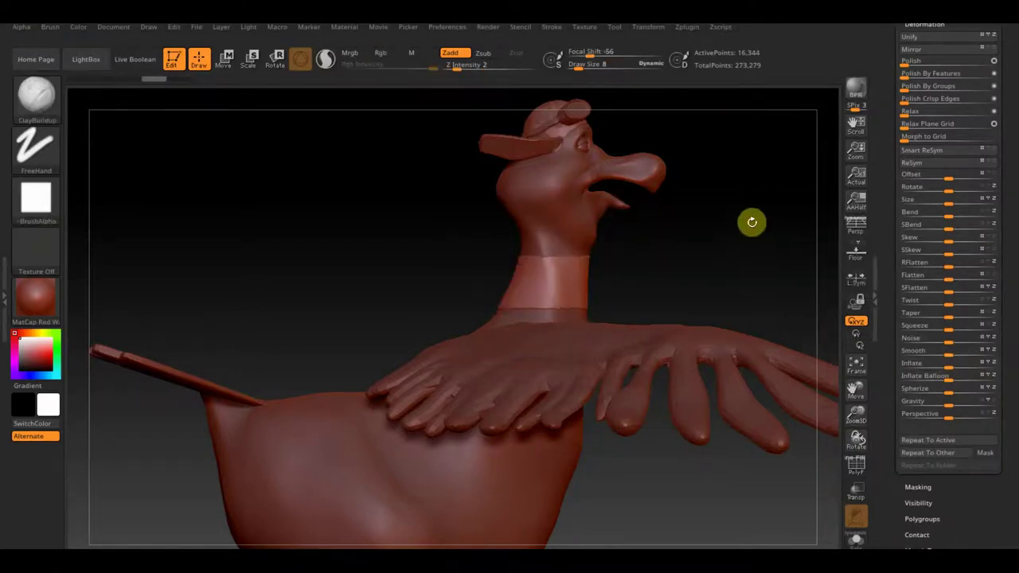
pyautogui.moveTo(151, 78)
pyautogui.mouseDown()
pyautogui.moveTo(130, 86)
pyautogui.moveTo(91, 76)
pyautogui.mouseUp()
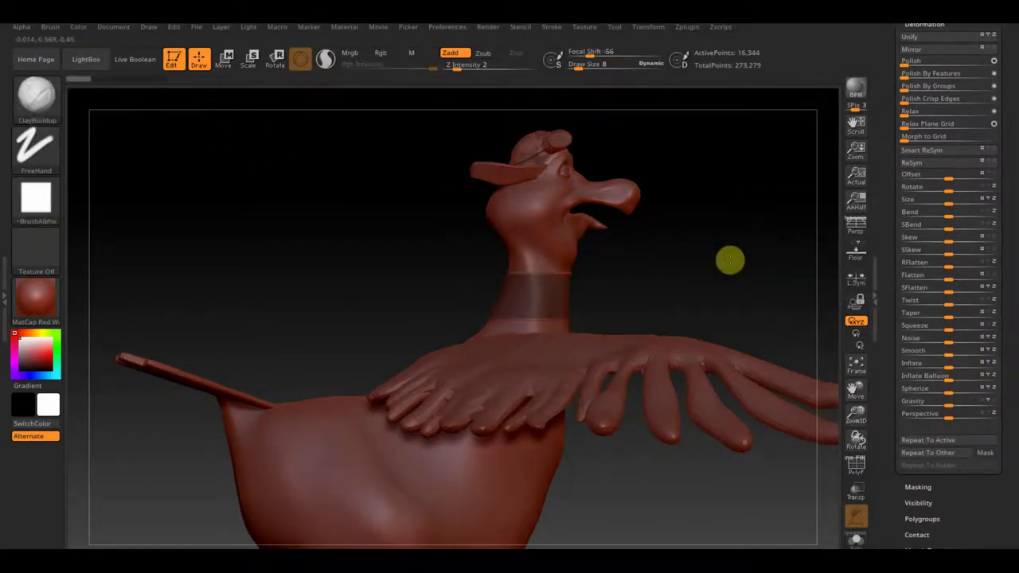
pyautogui.hotkey('ctrl', 'shift', 'z')
pyautogui.hotkey('ctrl', 'shift', 'z')
pyautogui.hotkey('ctrl', 'shift', 'z')
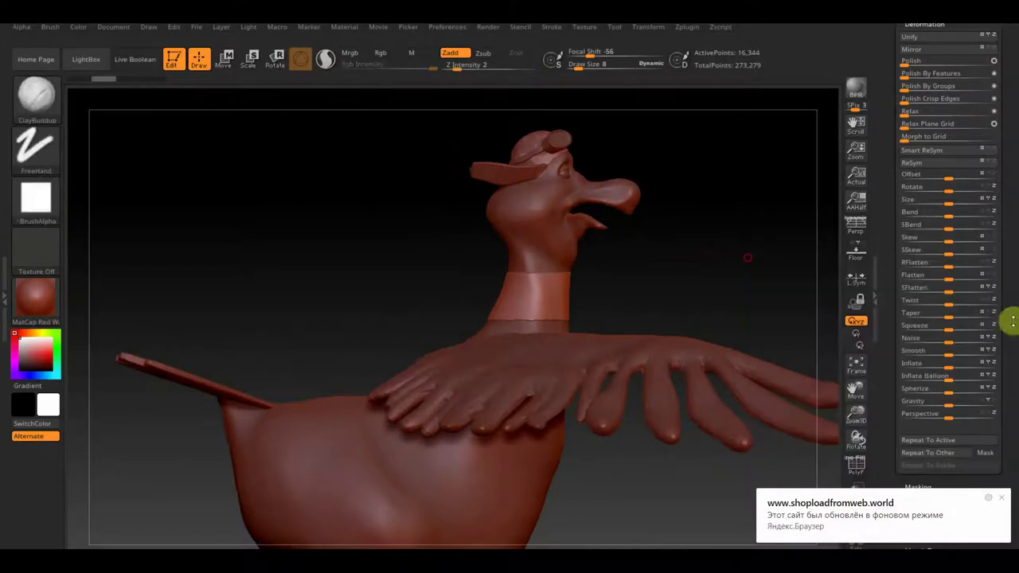
pyautogui.hotkey('ctrl', 'shift', 'z')
pyautogui.hotkey('ctrl', 'shift', 'z')
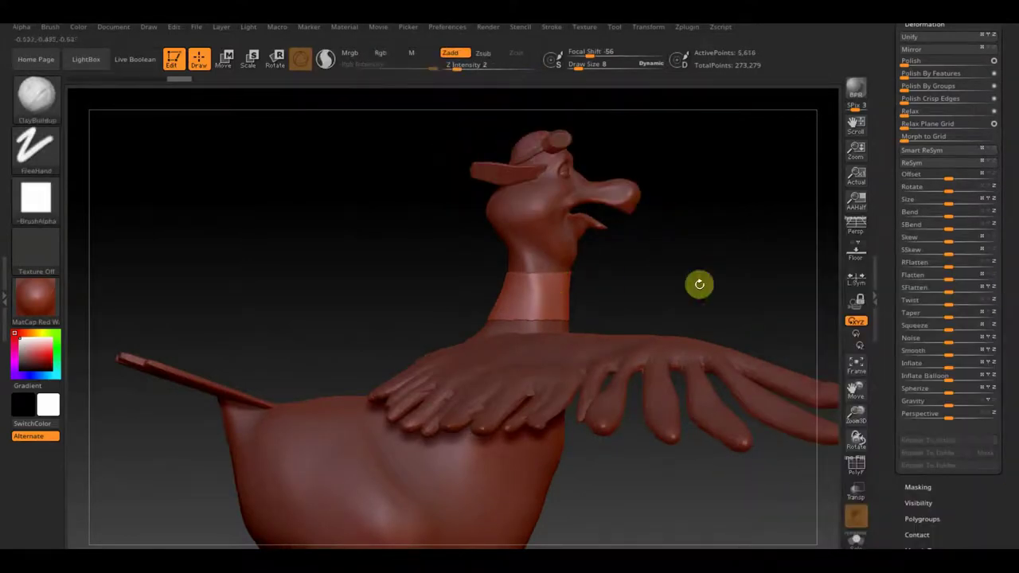
pyautogui.hotkey('ctrl', 'shift', 'z')
pyautogui.hotkey('ctrl', 'shift', 'z')
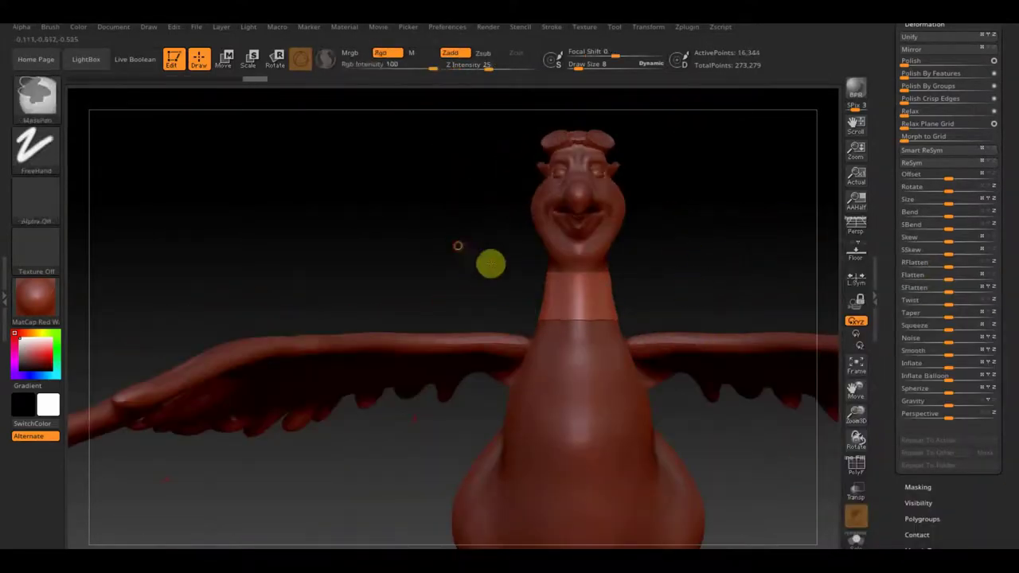
pyautogui.hotkey('ctrl', 'shift', 'z')
pyautogui.hotkey('ctrl', 'shift', 'z')
pyautogui.hotkey('ctrl', 'shift', 'z')
pyautogui.scroll(10, 1000, 96)
# Weld the neck band's duplicate points, reducing the model to 268,167 points
pyautogui.click(920, 249)
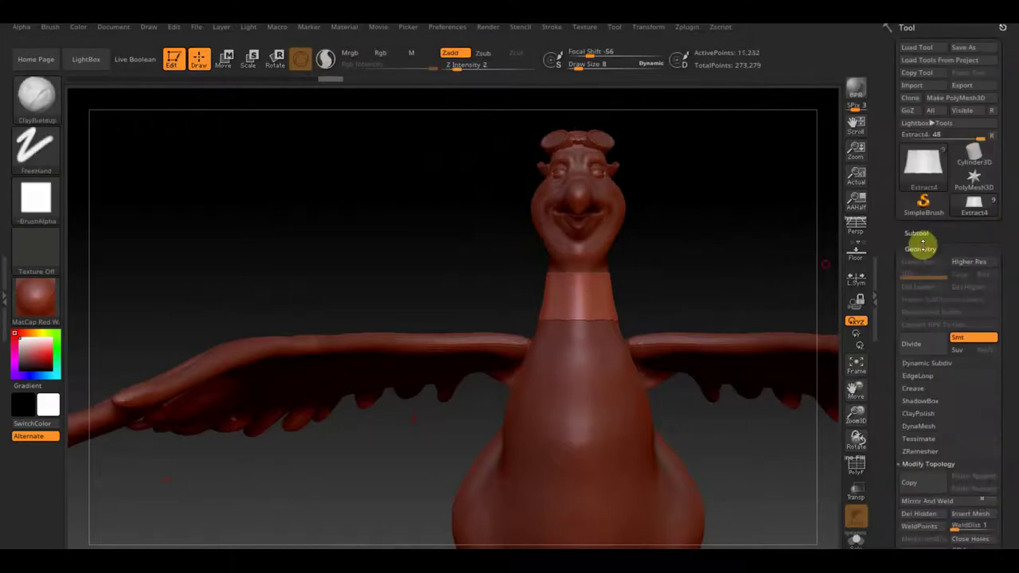
pyautogui.hotkey('ctrl', 'shift', 'z')
pyautogui.scroll(-3, 1010, 382)
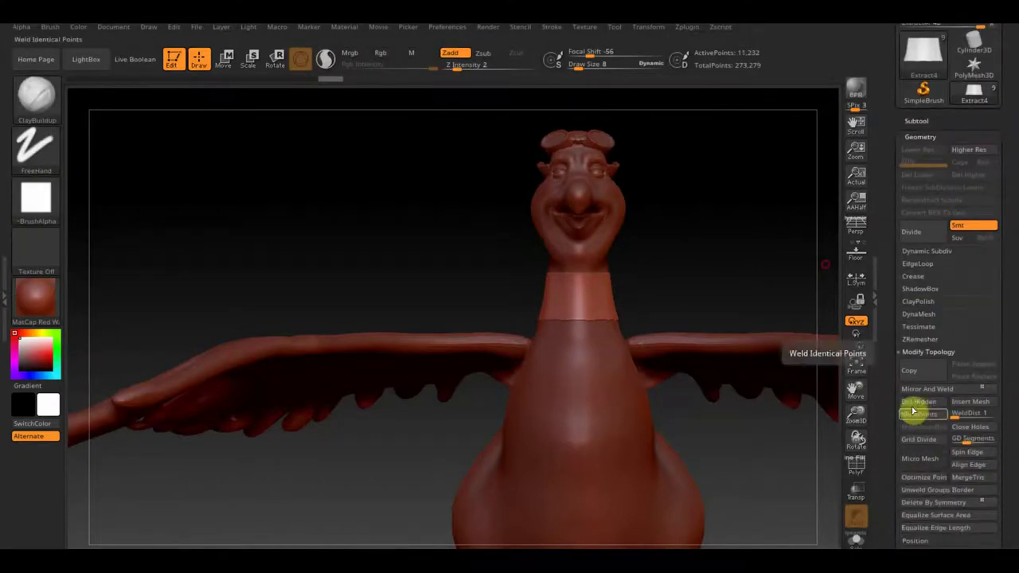
# Tilt the neck collar slightly with the Transpose rotate gizmo
pyautogui.hotkey('ctrl', 'shift', 'z')
pyautogui.hotkey('ctrl', 'shift', 'z')
pyautogui.hotkey('ctrl', 'shift', 'z')
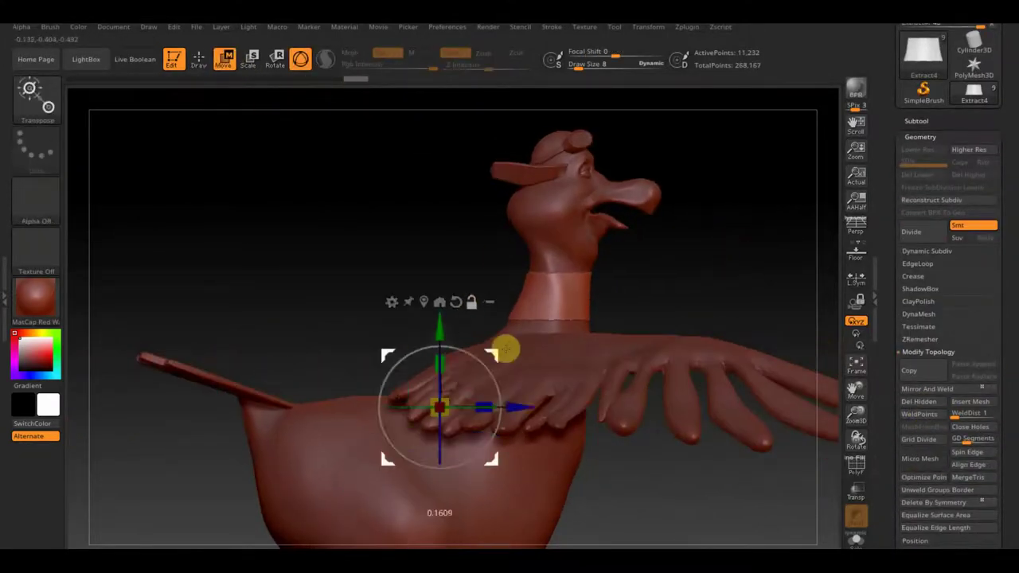
pyautogui.hotkey('ctrl', 'shift', 'z')
pyautogui.moveTo(601, 263); pyautogui.dragTo(610, 262)
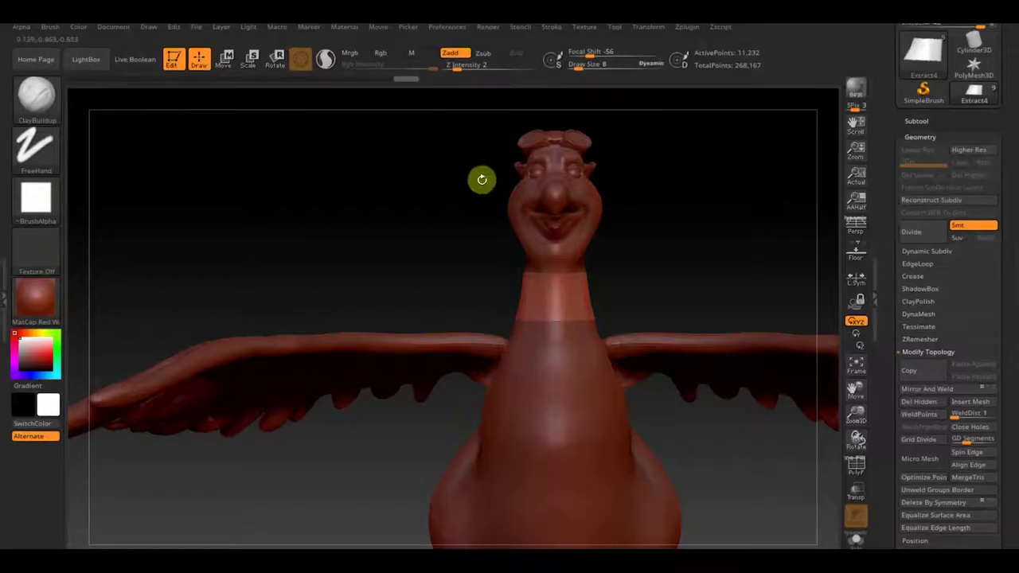
pyautogui.click(50, 27)
pyautogui.scroll(-2, 119, 414)
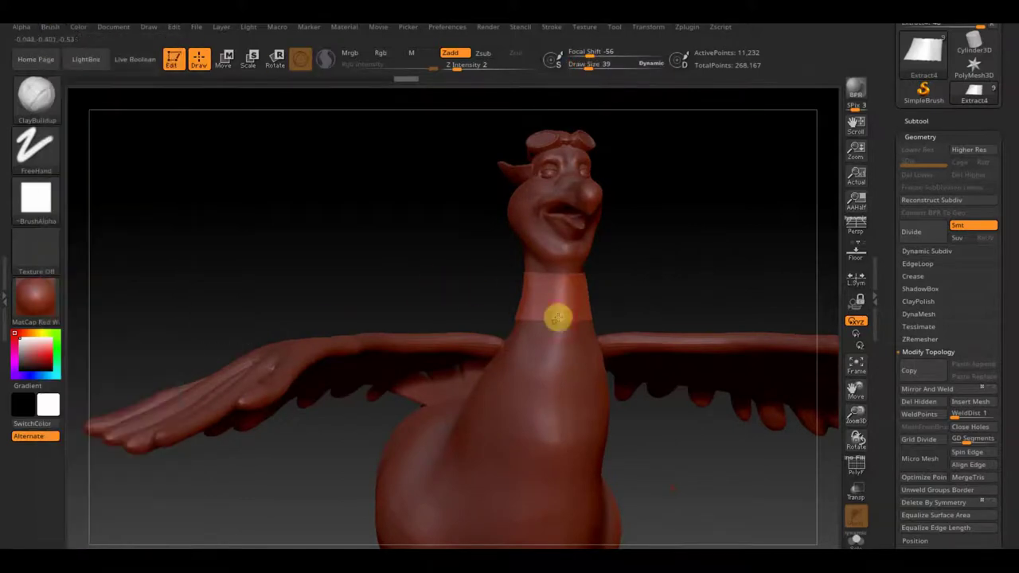
pyautogui.moveTo(567, 324)
pyautogui.mouseDown()
pyautogui.moveTo(512, 297)
pyautogui.moveTo(584, 305)
pyautogui.moveTo(603, 323)
pyautogui.moveTo(596, 269)
pyautogui.mouseUp()
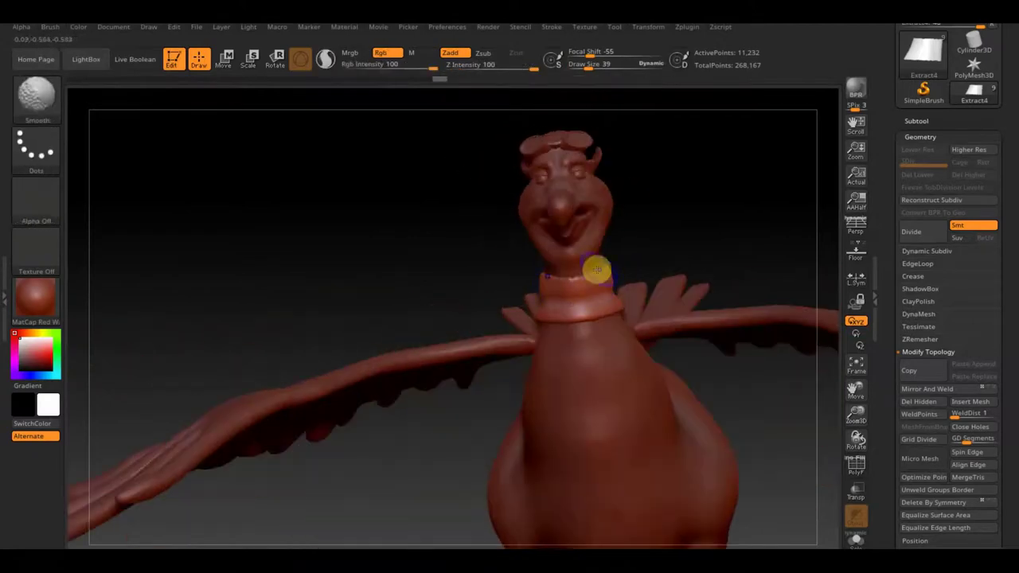
# Select the Move Topological brush and orbit to check the collar from each side
pyautogui.moveTo(644, 245); pyautogui.dragTo(724, 223)
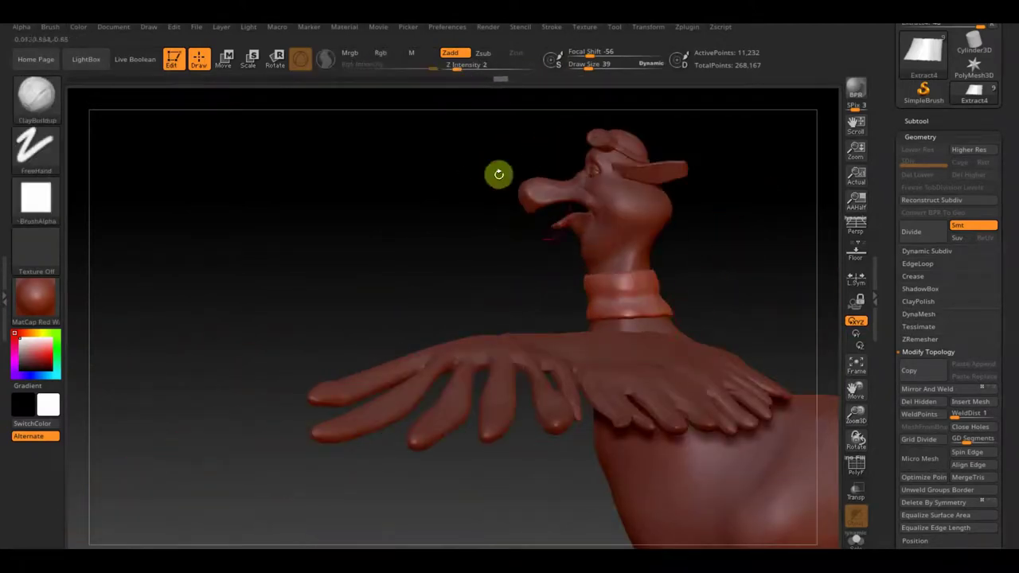
pyautogui.press('b')
pyautogui.click(306, 116)
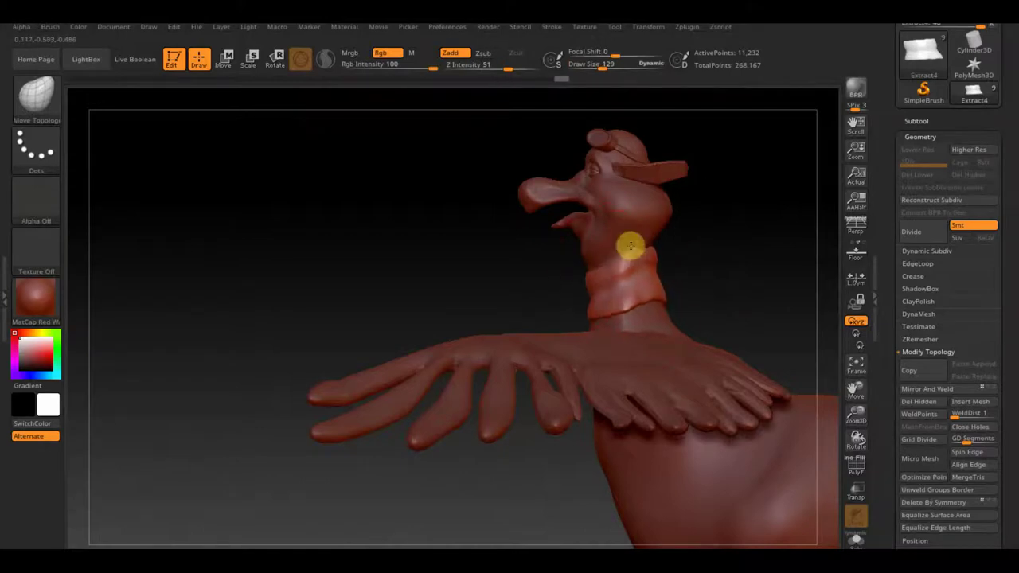
pyautogui.moveTo(629, 245)
pyautogui.mouseDown()
pyautogui.moveTo(746, 250)
pyautogui.moveTo(641, 278)
pyautogui.moveTo(582, 270)
pyautogui.mouseUp()
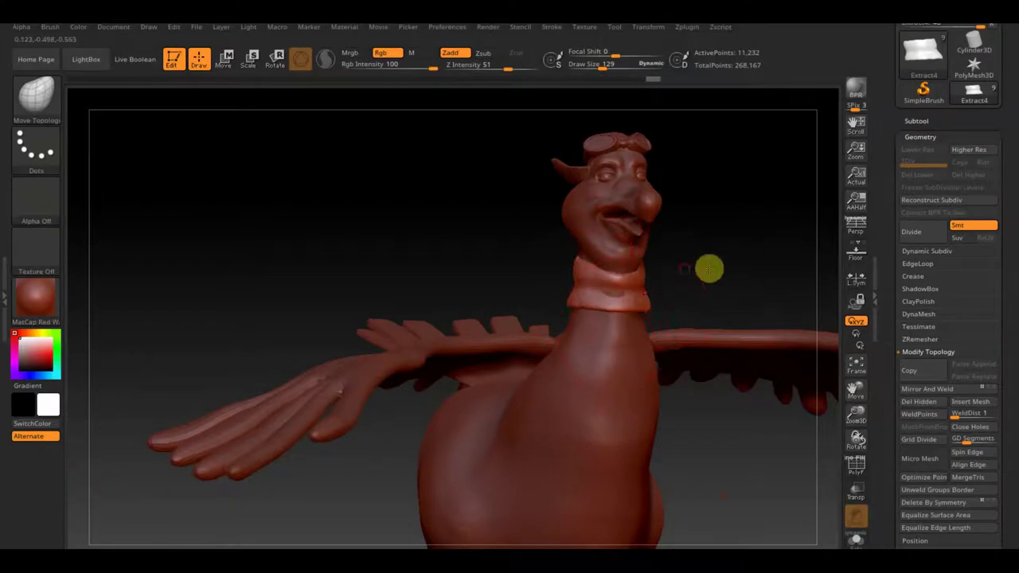
pyautogui.moveTo(709, 268); pyautogui.dragTo(632, 307)
pyautogui.moveTo(582, 273)
pyautogui.mouseDown()
pyautogui.moveTo(682, 273)
pyautogui.moveTo(597, 288)
pyautogui.mouseUp()
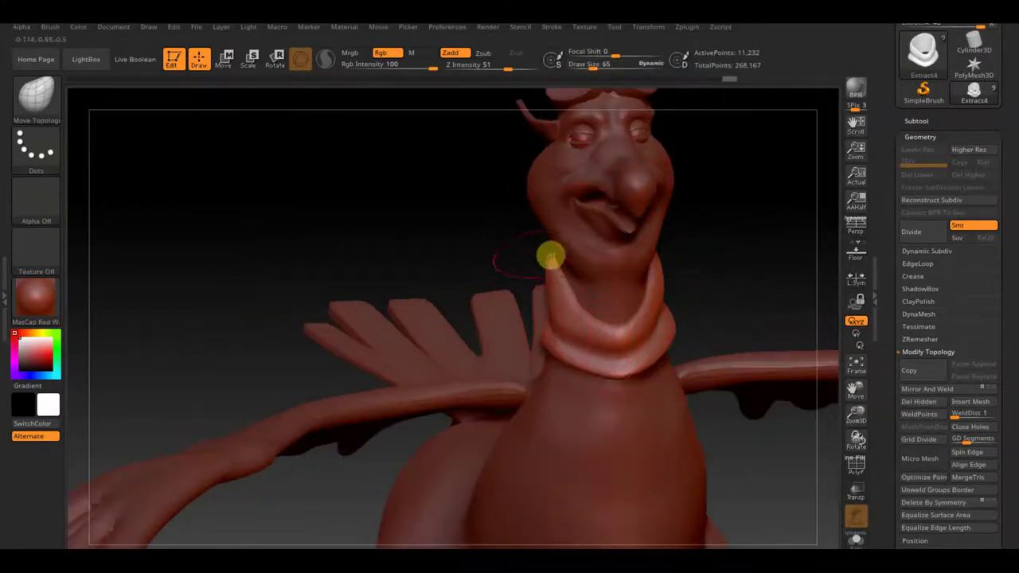
# Mirror and weld the collar so both sides match, then select the CurveStrapSnap brush
pyautogui.click(959, 393)
pyautogui.moveTo(766, 300)
pyautogui.mouseDown()
pyautogui.moveTo(506, 272)
pyautogui.moveTo(514, 245)
pyautogui.mouseUp()
pyautogui.click(927, 388)
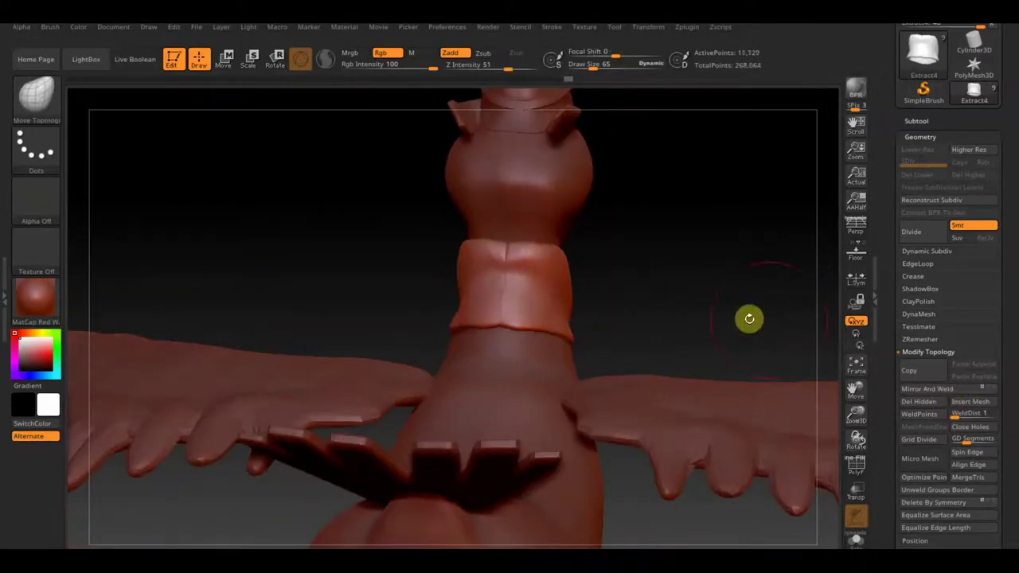
pyautogui.moveTo(748, 319)
pyautogui.mouseDown()
pyautogui.moveTo(505, 279)
pyautogui.moveTo(519, 278)
pyautogui.mouseUp()
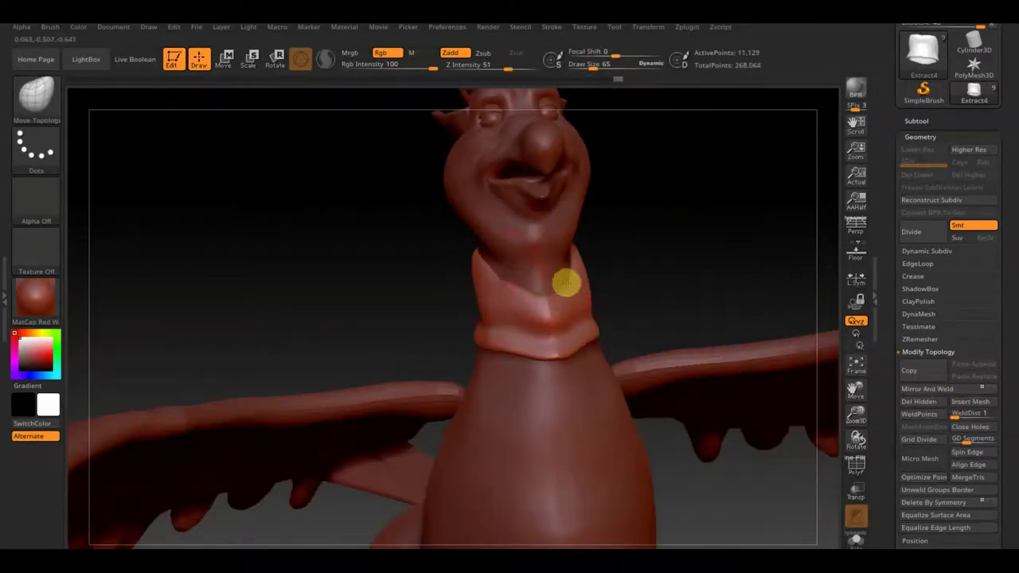
pyautogui.moveTo(723, 235); pyautogui.dragTo(390, 287)
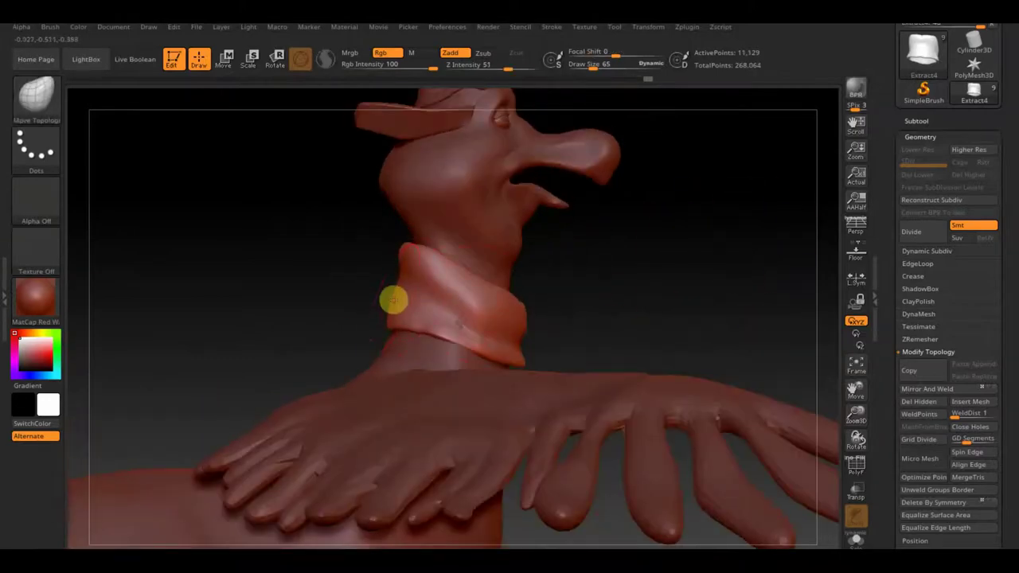
pyautogui.moveTo(682, 276)
pyautogui.mouseDown()
pyautogui.moveTo(600, 282)
pyautogui.moveTo(530, 443)
pyautogui.moveTo(720, 446)
pyautogui.mouseUp()
pyautogui.click(35, 110)
pyautogui.click(244, 128)
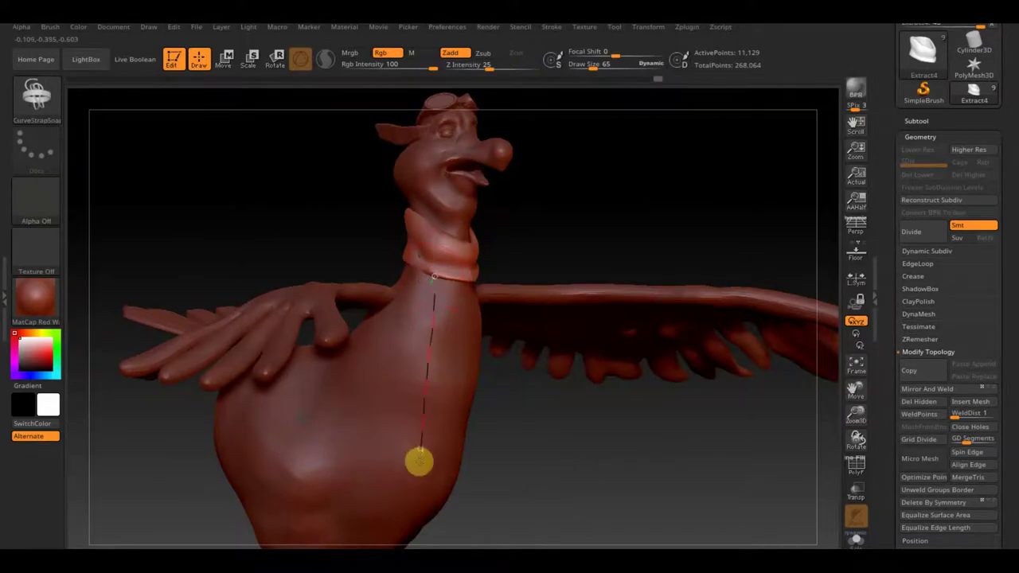
# Draw a CurveStrapSnap strap from the collar down the duck's chest
pyautogui.keyDown('shift'); pyautogui.moveTo(519, 476); pyautogui.dragTo(566, 461); pyautogui.keyUp('shift')
pyautogui.moveTo(593, 63); pyautogui.dragTo(587, 64)
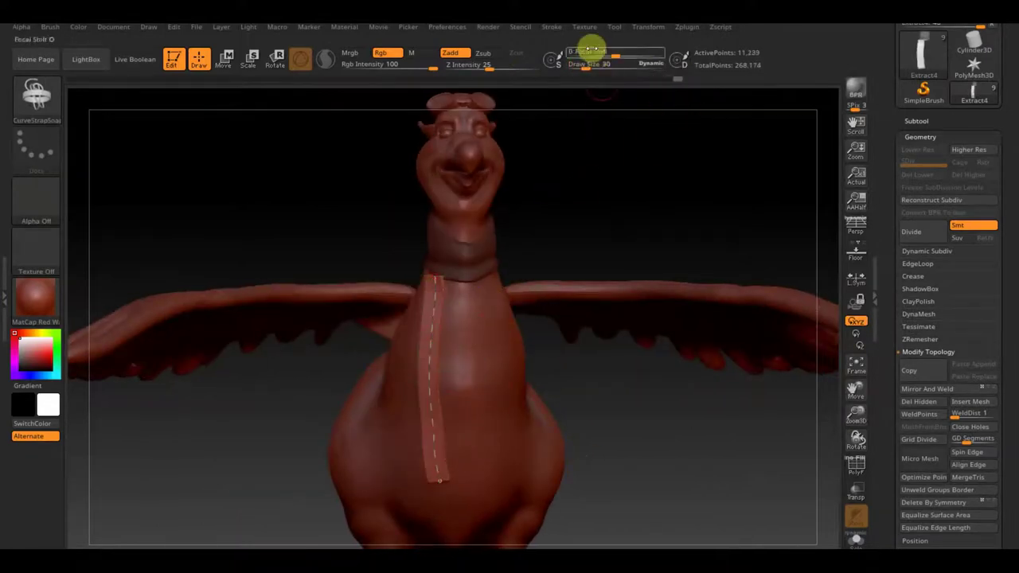
pyautogui.moveTo(552, 215); pyautogui.dragTo(616, 239)
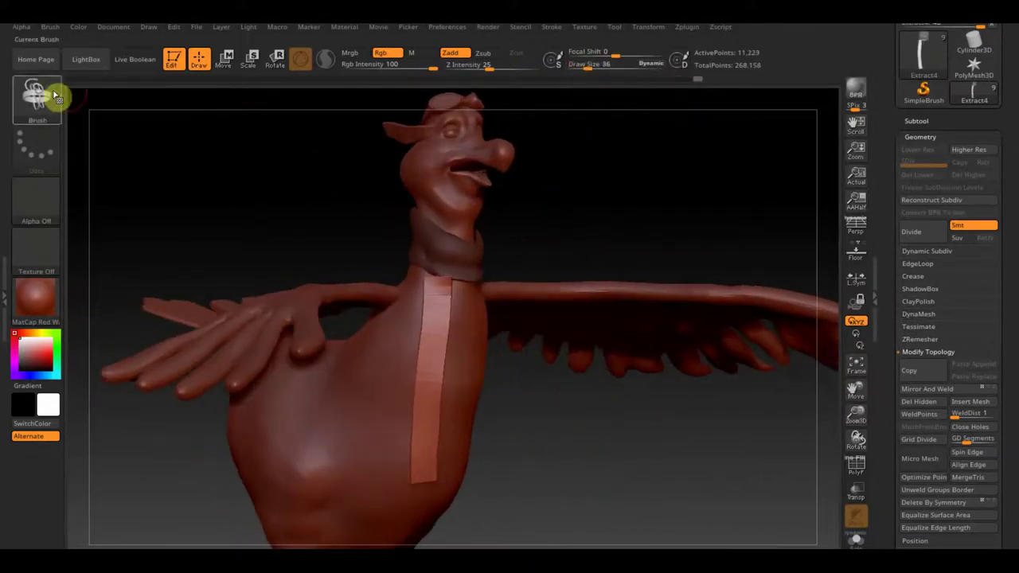
pyautogui.click(36, 94)
pyautogui.press('m')
pyautogui.press('t')
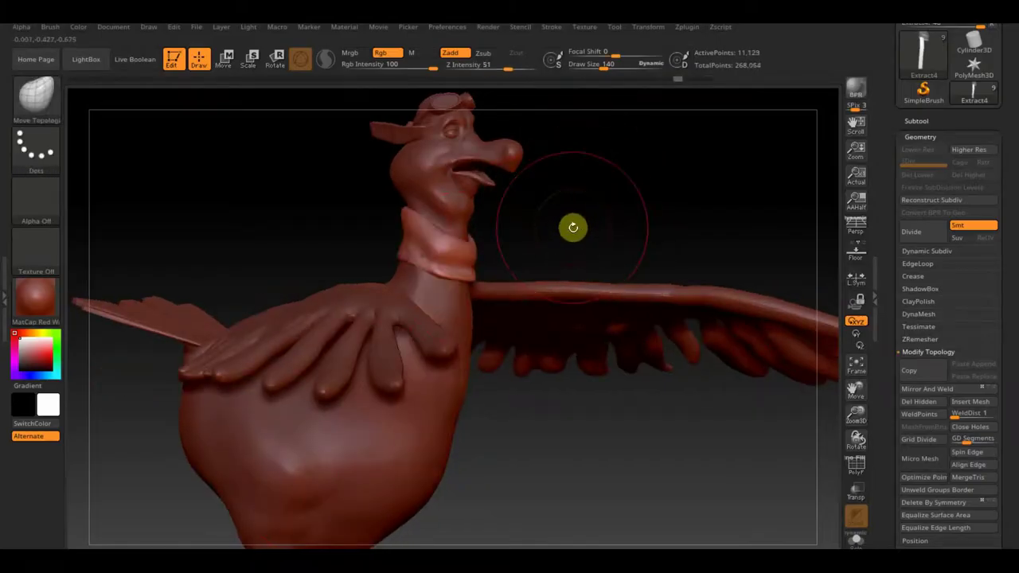
# Reselect CurveStrapSnap and redraw the strap curve across the neck
pyautogui.press('b')
pyautogui.click(205, 109)
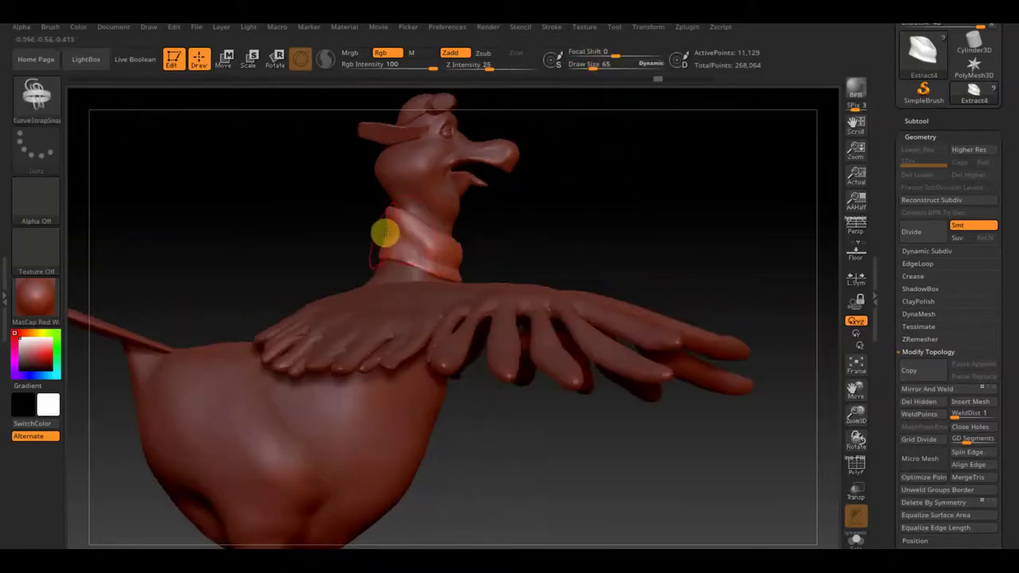
pyautogui.moveTo(388, 221); pyautogui.dragTo(434, 263)
pyautogui.moveTo(596, 277)
pyautogui.mouseDown()
pyautogui.moveTo(614, 411)
pyautogui.moveTo(408, 207)
pyautogui.mouseUp()
pyautogui.moveTo(430, 249)
pyautogui.mouseDown()
pyautogui.moveTo(532, 387)
pyautogui.moveTo(509, 396)
pyautogui.moveTo(405, 233)
pyautogui.moveTo(419, 335)
pyautogui.mouseUp()
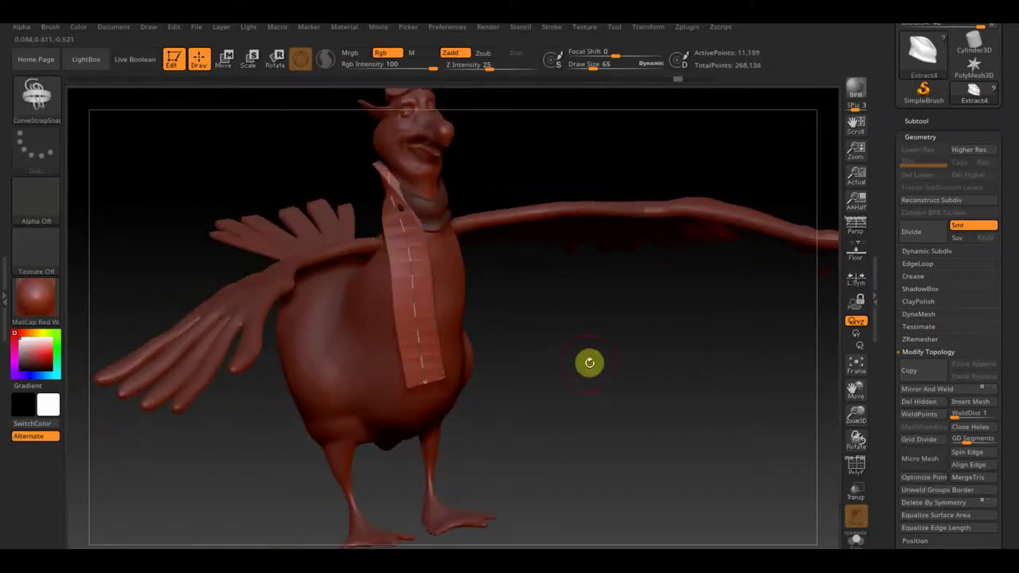
# Extend the strap down the chest and lower Draw Size to commit a thinner strip
pyautogui.moveTo(589, 361)
pyautogui.mouseDown()
pyautogui.moveTo(593, 56)
pyautogui.moveTo(626, 62)
pyautogui.mouseUp()
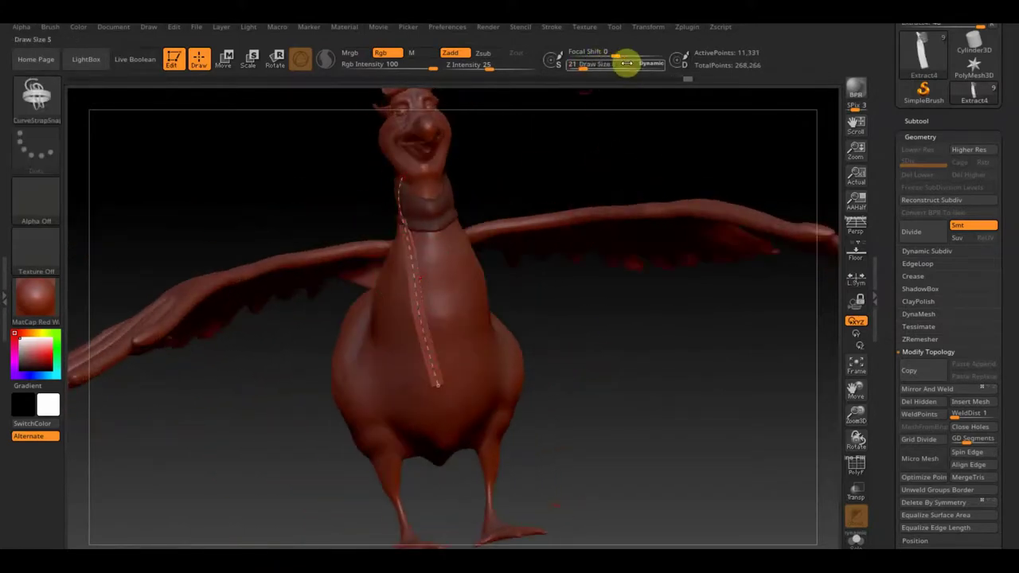
pyautogui.click(432, 254)
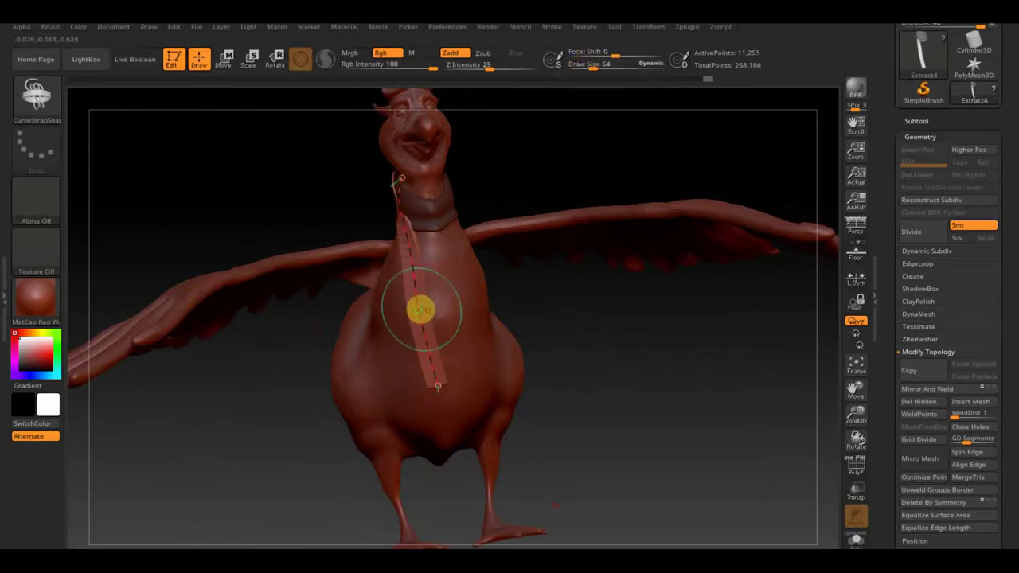
pyautogui.moveTo(594, 67); pyautogui.dragTo(589, 67)
pyautogui.moveTo(712, 419); pyautogui.dragTo(763, 442)
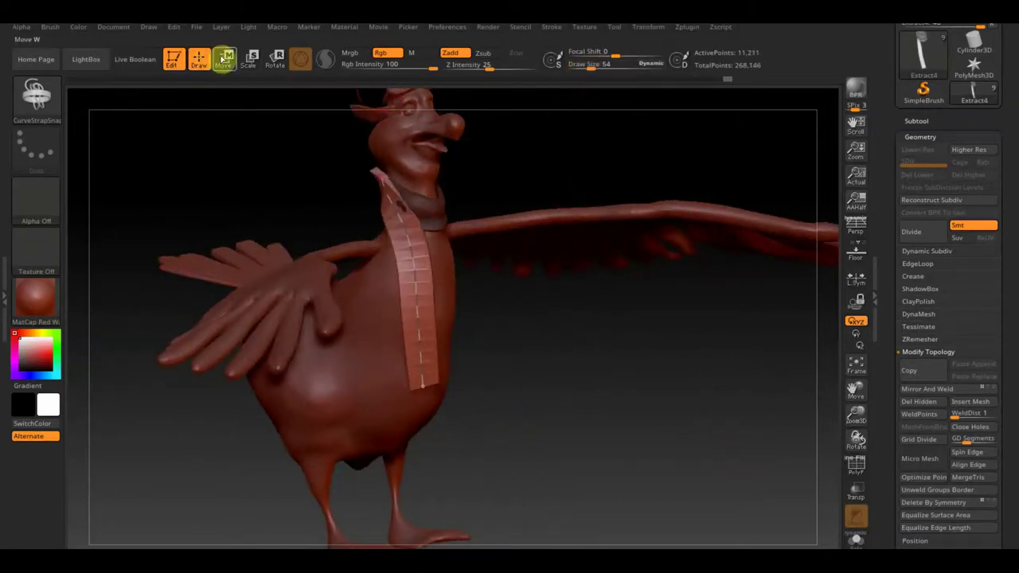
# Cycle through Standard and CurveStrapSnap brushes, ending on Move Topological
pyautogui.click(35, 94)
pyautogui.click(467, 114)
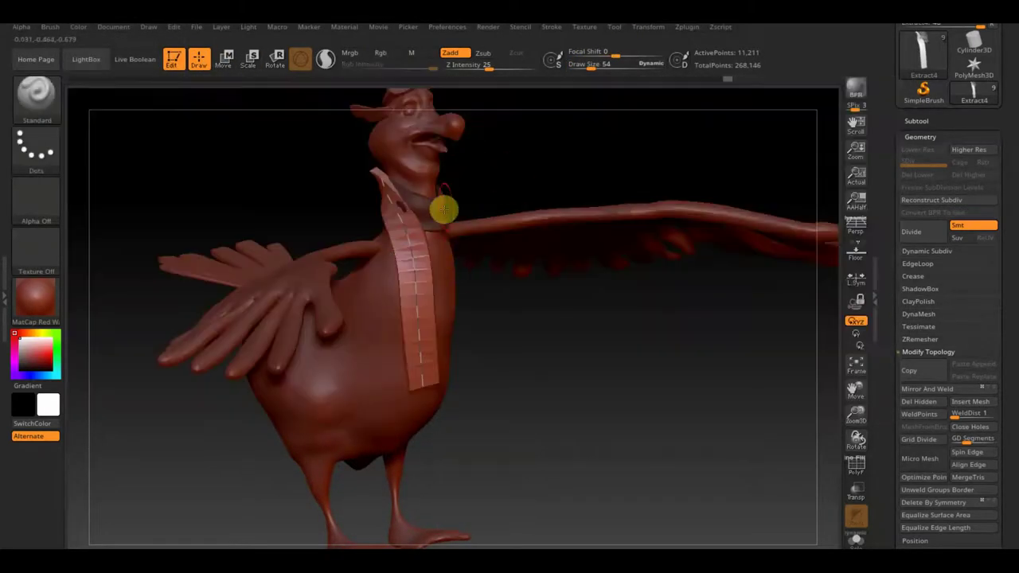
pyautogui.click(71, 84)
pyautogui.click(459, 209)
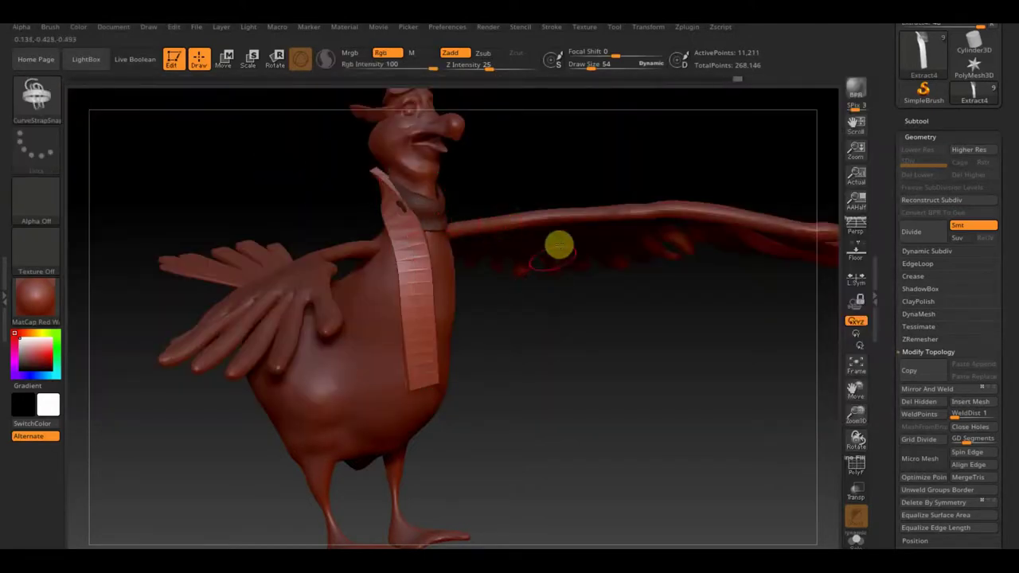
pyautogui.moveTo(559, 246); pyautogui.dragTo(476, 141)
pyautogui.moveTo(541, 144)
pyautogui.mouseDown()
pyautogui.moveTo(566, 167)
pyautogui.moveTo(508, 220)
pyautogui.mouseUp()
pyautogui.click(39, 95)
pyautogui.click(568, 82)
# Orbit around the duck to inspect the scarf strip from front and sides
pyautogui.moveTo(569, 82); pyautogui.dragTo(591, 127)
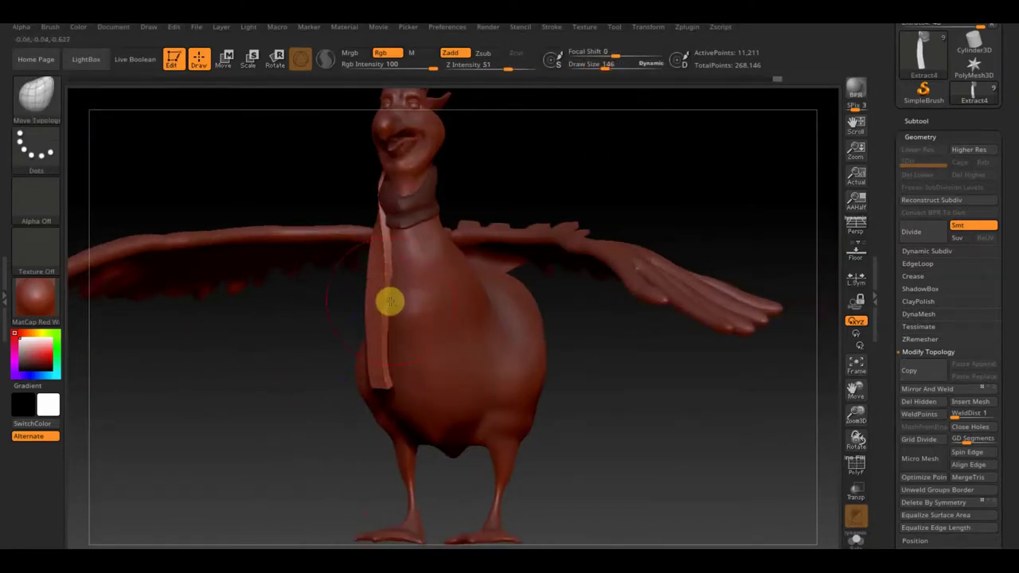
pyautogui.moveTo(578, 363)
pyautogui.mouseDown()
pyautogui.moveTo(648, 416)
pyautogui.moveTo(496, 308)
pyautogui.mouseUp()
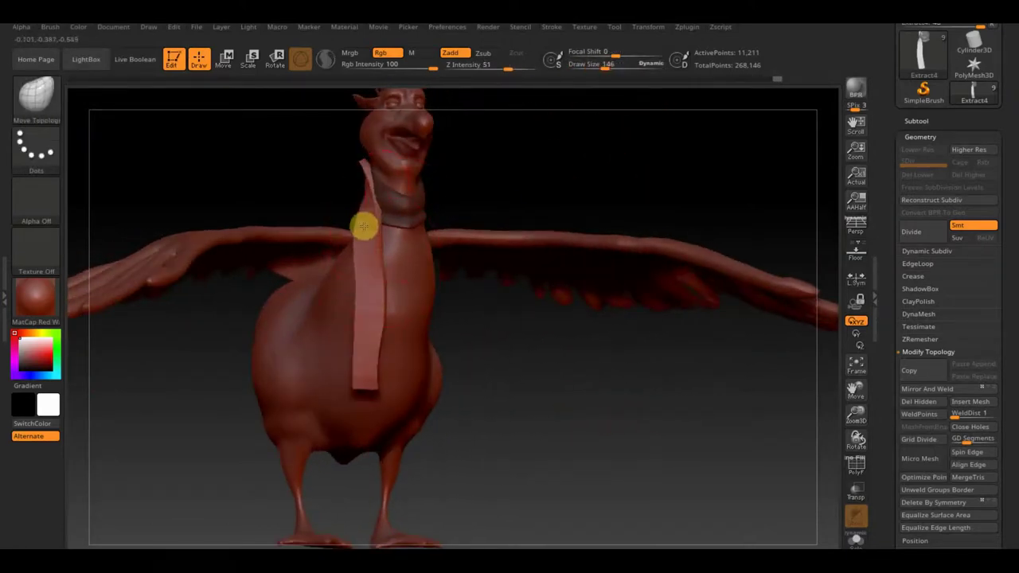
pyautogui.moveTo(363, 227)
pyautogui.mouseDown()
pyautogui.moveTo(541, 180)
pyautogui.moveTo(321, 189)
pyautogui.moveTo(536, 164)
pyautogui.mouseUp()
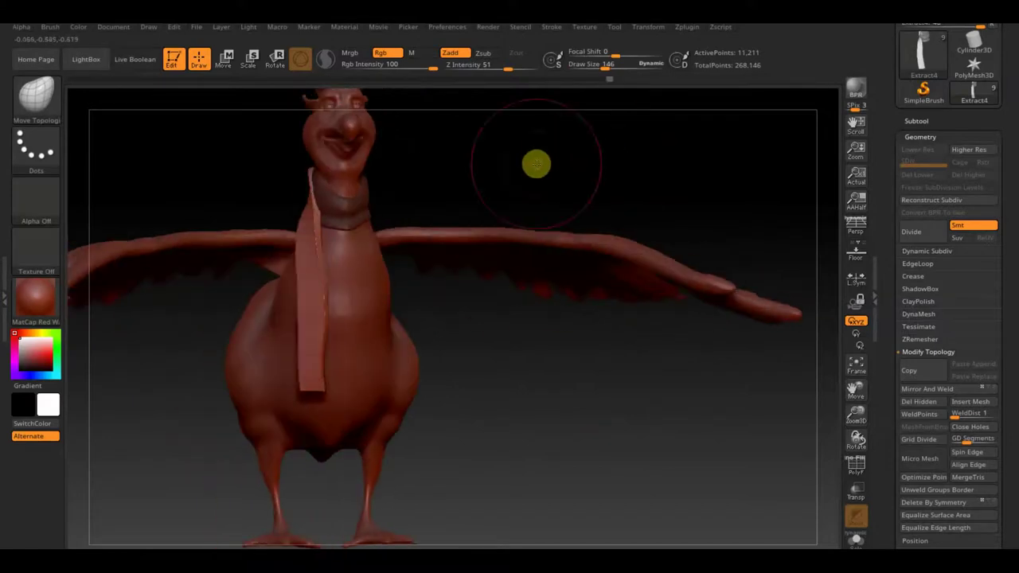
pyautogui.moveTo(382, 225)
pyautogui.mouseDown()
pyautogui.moveTo(439, 178)
pyautogui.moveTo(310, 411)
pyautogui.mouseUp()
pyautogui.moveTo(395, 401); pyautogui.dragTo(311, 316)
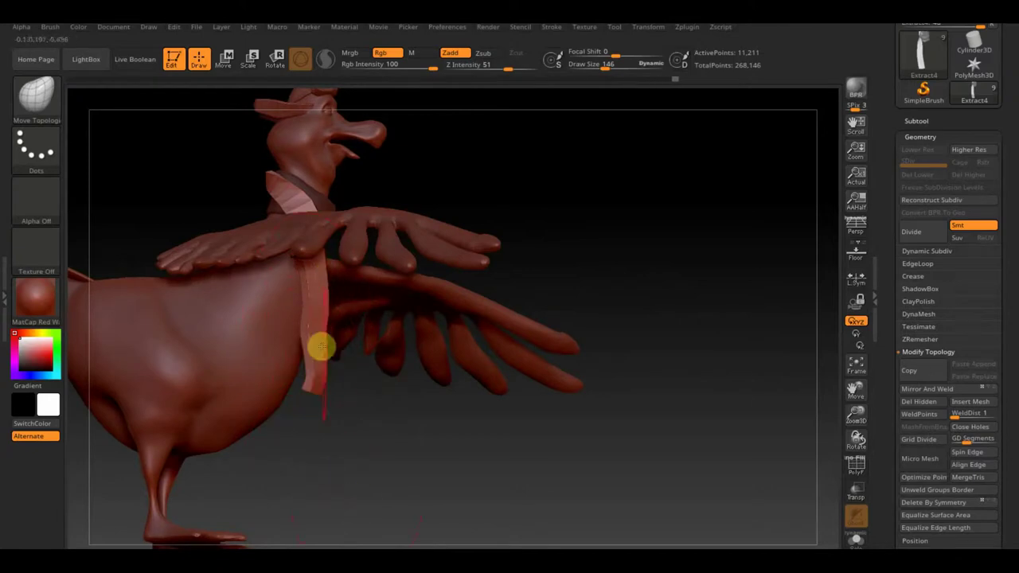
pyautogui.moveTo(319, 388)
pyautogui.mouseDown()
pyautogui.moveTo(494, 473)
pyautogui.moveTo(296, 368)
pyautogui.mouseUp()
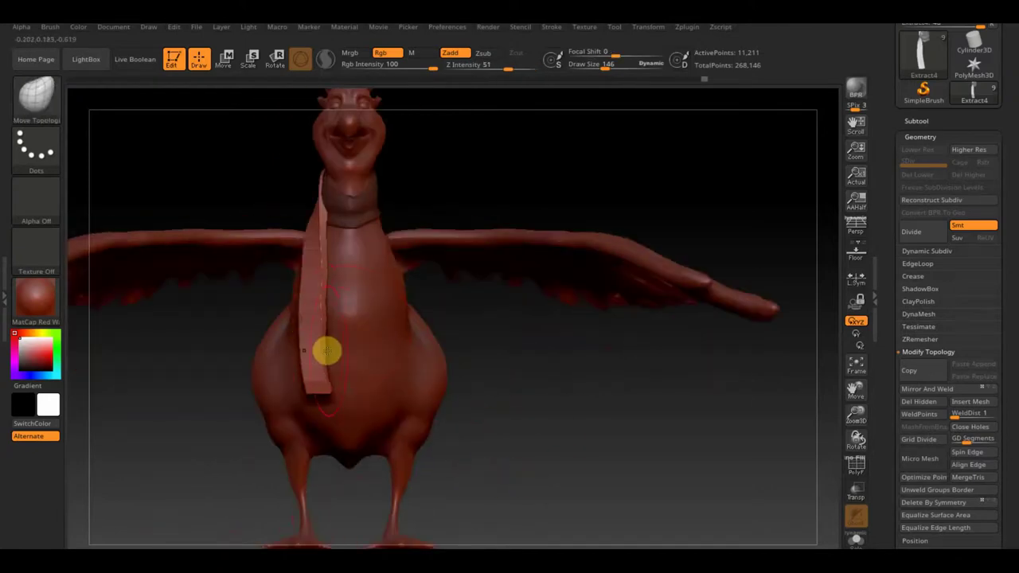
pyautogui.moveTo(602, 416); pyautogui.dragTo(631, 428)
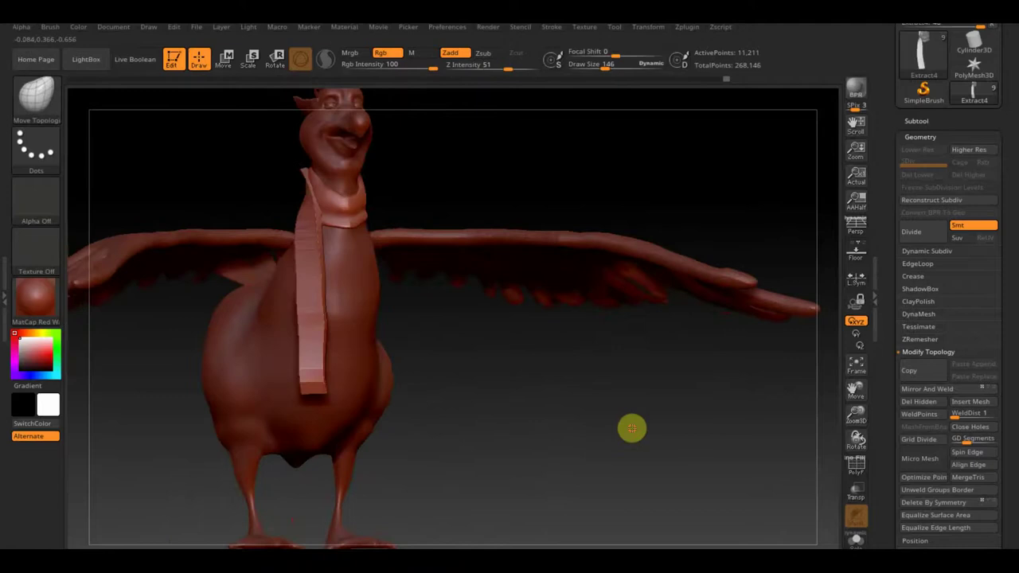
# DynaMesh the scarf at resolution 1072 (148,606 points), then switch to Smooth
pyautogui.click(921, 315)
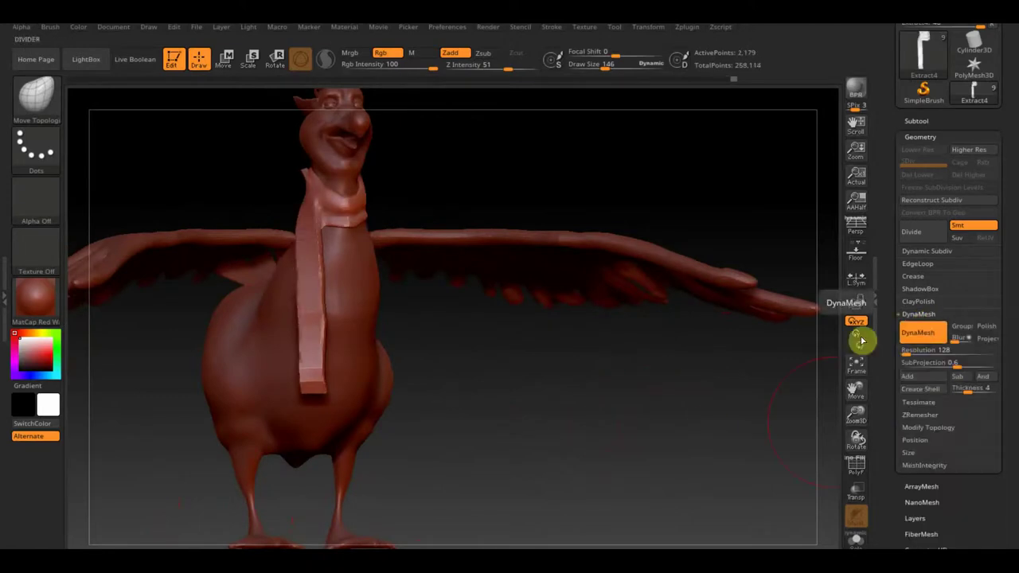
pyautogui.click(914, 276)
pyautogui.click(918, 415)
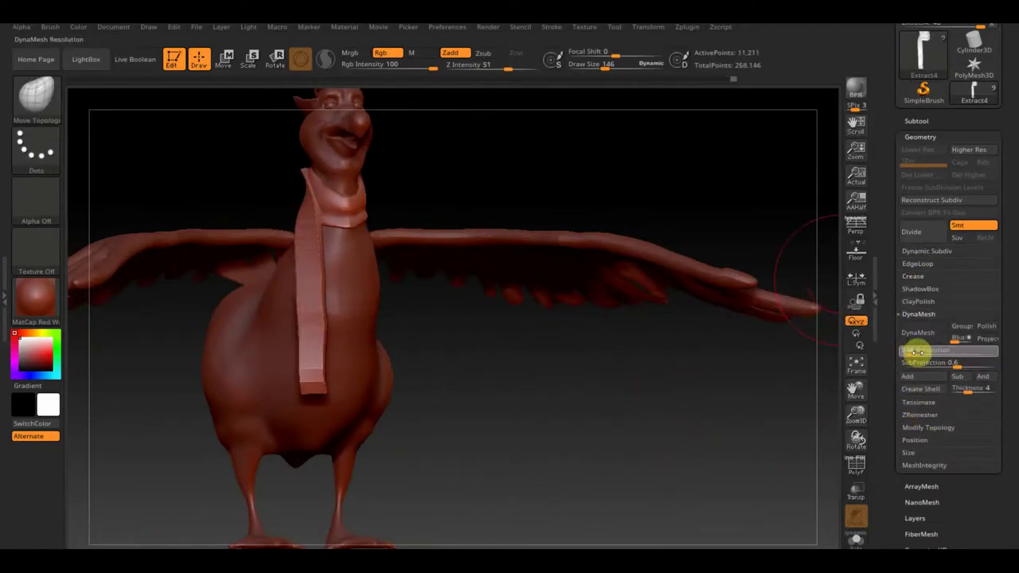
pyautogui.click(907, 333)
pyautogui.moveTo(499, 184)
pyautogui.mouseDown()
pyautogui.moveTo(259, 173)
pyautogui.moveTo(396, 161)
pyautogui.moveTo(314, 173)
pyautogui.moveTo(355, 362)
pyautogui.moveTo(351, 186)
pyautogui.mouseUp()
pyautogui.press('shift')
pyautogui.moveTo(359, 368); pyautogui.dragTo(278, 351)
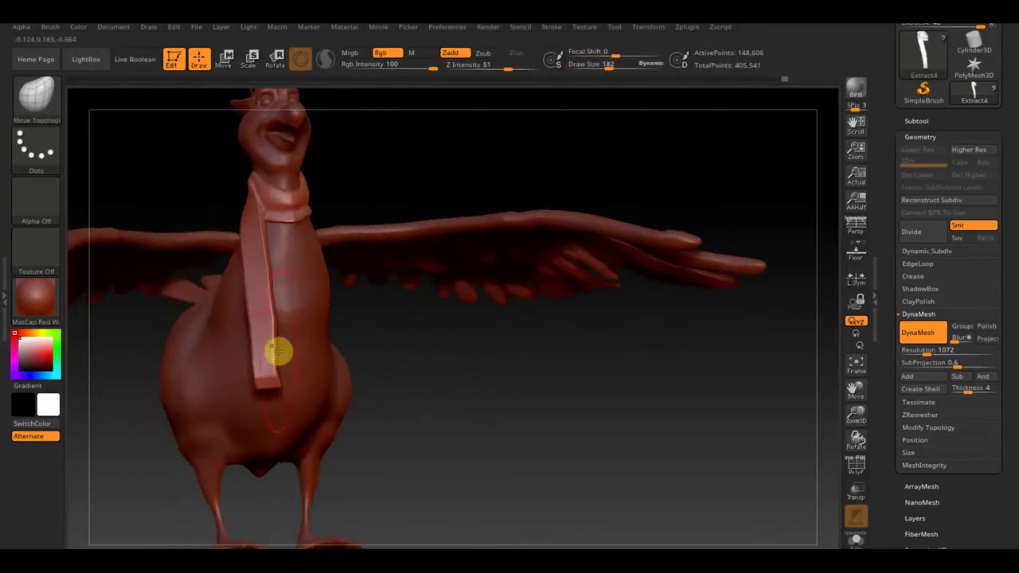
pyautogui.moveTo(476, 422)
pyautogui.mouseDown()
pyautogui.moveTo(285, 268)
pyautogui.moveTo(313, 414)
pyautogui.moveTo(75, 126)
pyautogui.mouseUp()
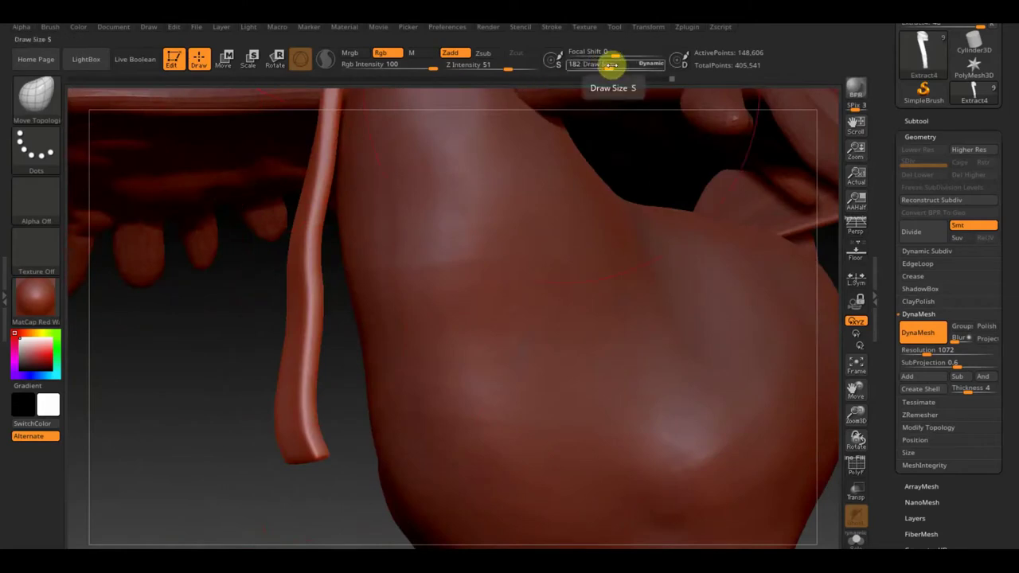
# Smooth the scarf tail along its length down the chest
pyautogui.moveTo(610, 64); pyautogui.dragTo(602, 63)
pyautogui.moveTo(340, 275)
pyautogui.mouseDown()
pyautogui.moveTo(318, 234)
pyautogui.moveTo(303, 373)
pyautogui.moveTo(314, 453)
pyautogui.moveTo(257, 385)
pyautogui.mouseUp()
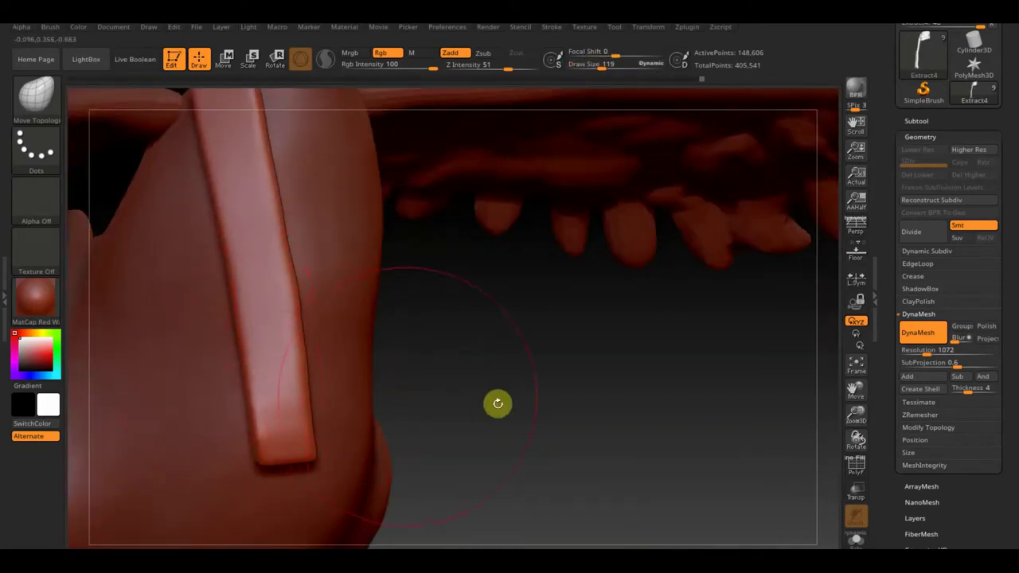
pyautogui.moveTo(496, 402); pyautogui.dragTo(507, 414)
# Trim the scarf tail's end clean with TrimRect and review the duck front and back
pyautogui.moveTo(410, 492)
pyautogui.keyDown('ctrl'); pyautogui.keyDown('shift'); pyautogui.mouseDown()
pyautogui.moveTo(182, 376)
pyautogui.moveTo(96, 291)
pyautogui.mouseUp(); pyautogui.keyUp('shift'); pyautogui.keyUp('ctrl')
pyautogui.moveTo(96, 292)
pyautogui.mouseDown()
pyautogui.moveTo(509, 409)
pyautogui.moveTo(522, 366)
pyautogui.moveTo(568, 422)
pyautogui.mouseUp()
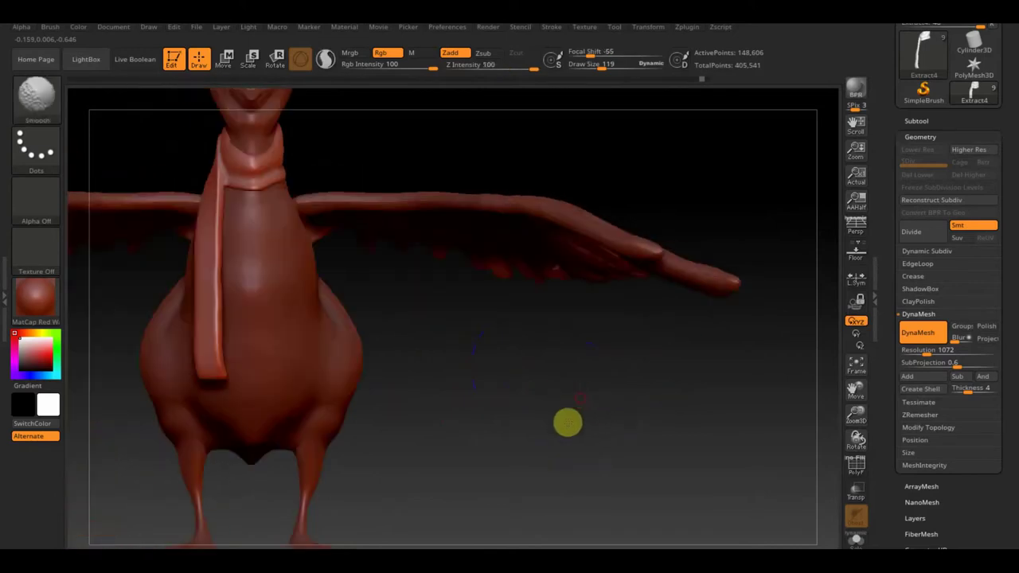
pyautogui.click(945, 431)
pyautogui.moveTo(820, 394)
pyautogui.keyDown('alt'); pyautogui.mouseDown()
pyautogui.moveTo(498, 378)
pyautogui.moveTo(706, 390)
pyautogui.mouseUp(); pyautogui.keyUp('alt')
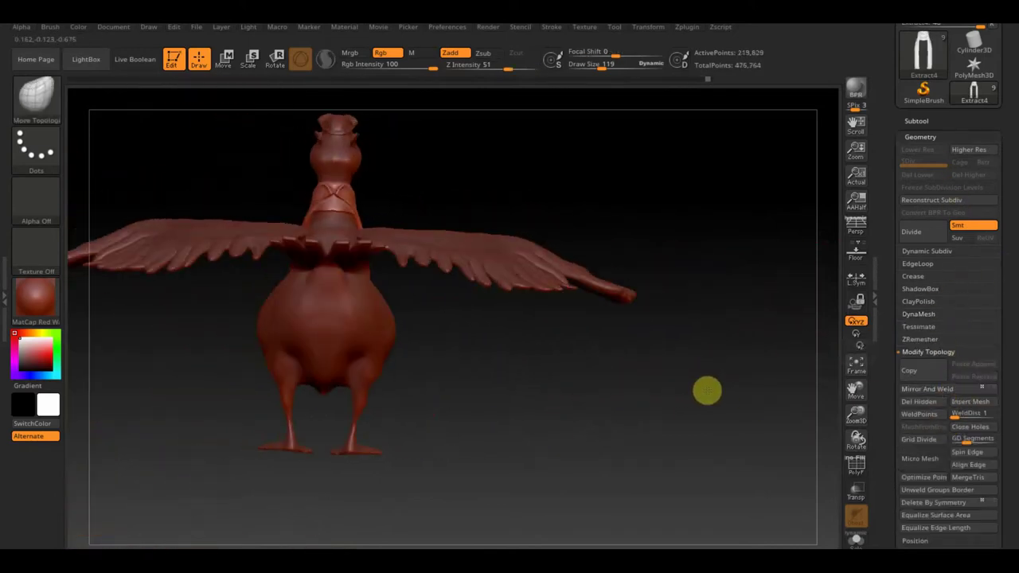
pyautogui.moveTo(481, 336)
pyautogui.mouseDown()
pyautogui.moveTo(484, 393)
pyautogui.moveTo(557, 342)
pyautogui.mouseUp()
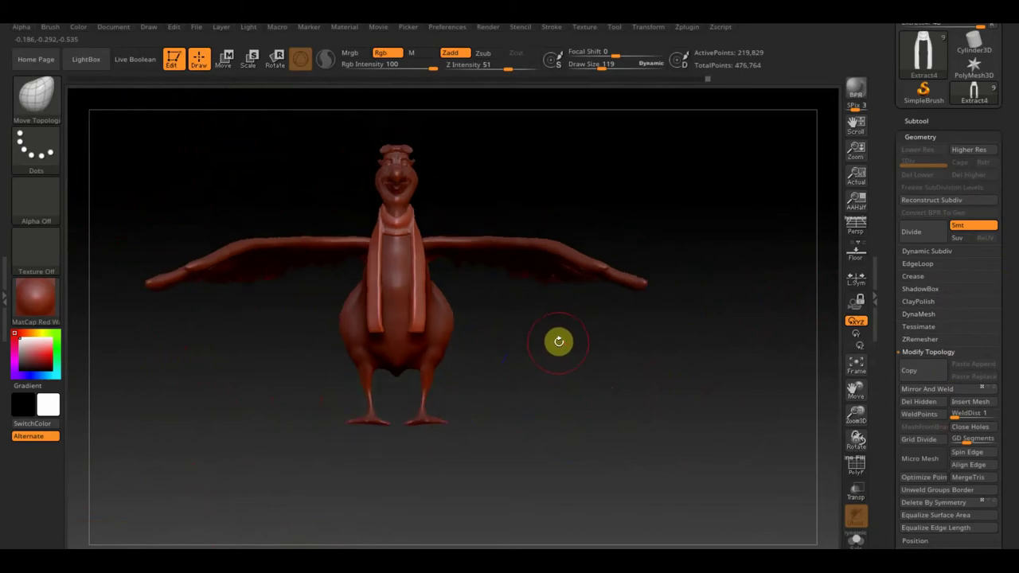